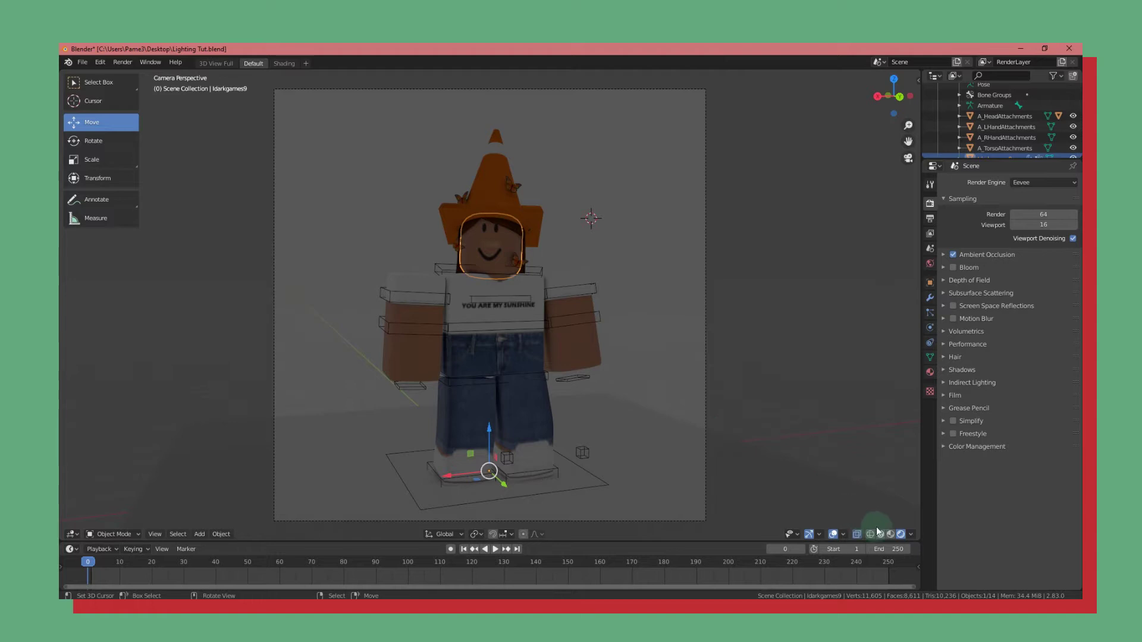
Switch the viewport to Material Preview shading and add a point light to the scene.
{"action": "left_click", "coordinate": [889, 535]}
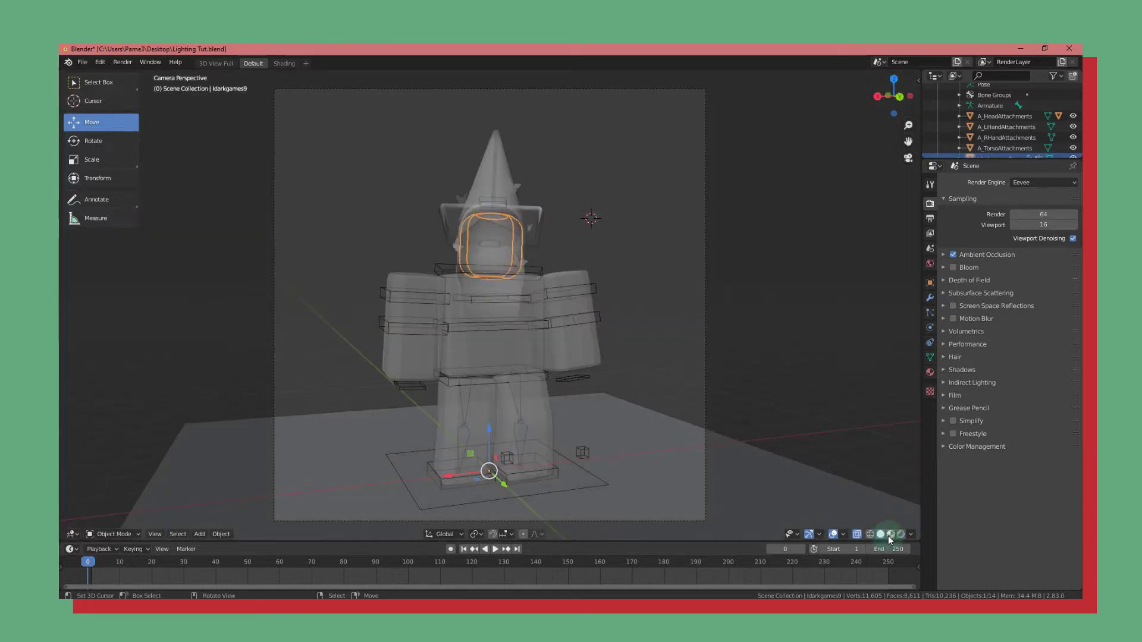
{"action": "scroll", "coordinate": [587, 191], "scroll_direction": "down", "scroll_amount": 2}
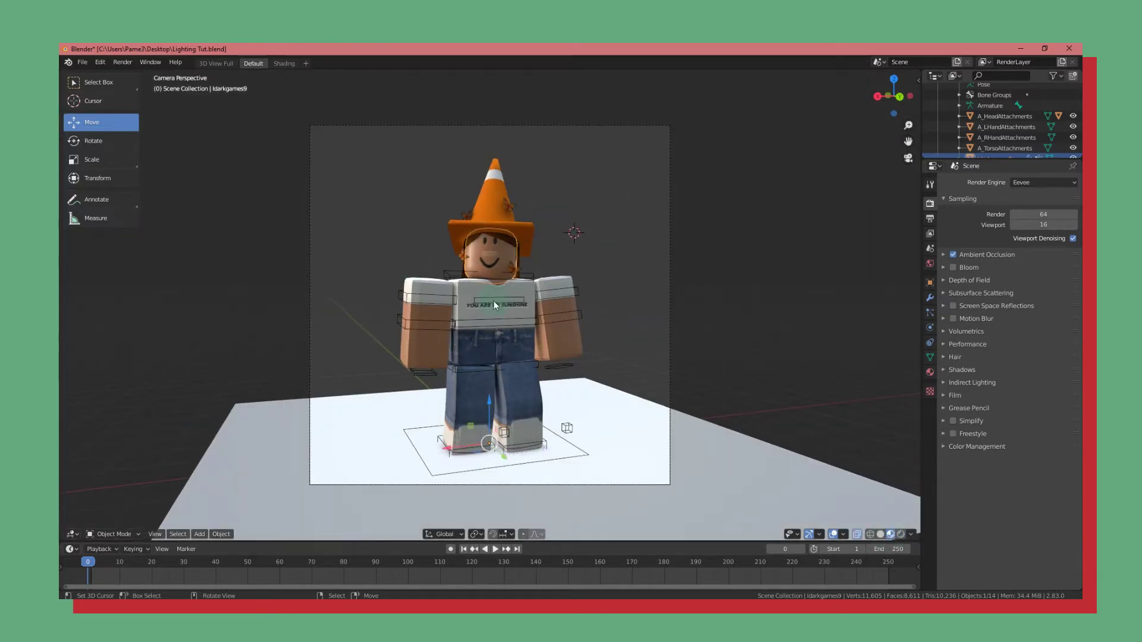
{"action": "scroll", "coordinate": [476, 367], "scroll_direction": "down", "scroll_amount": 1}
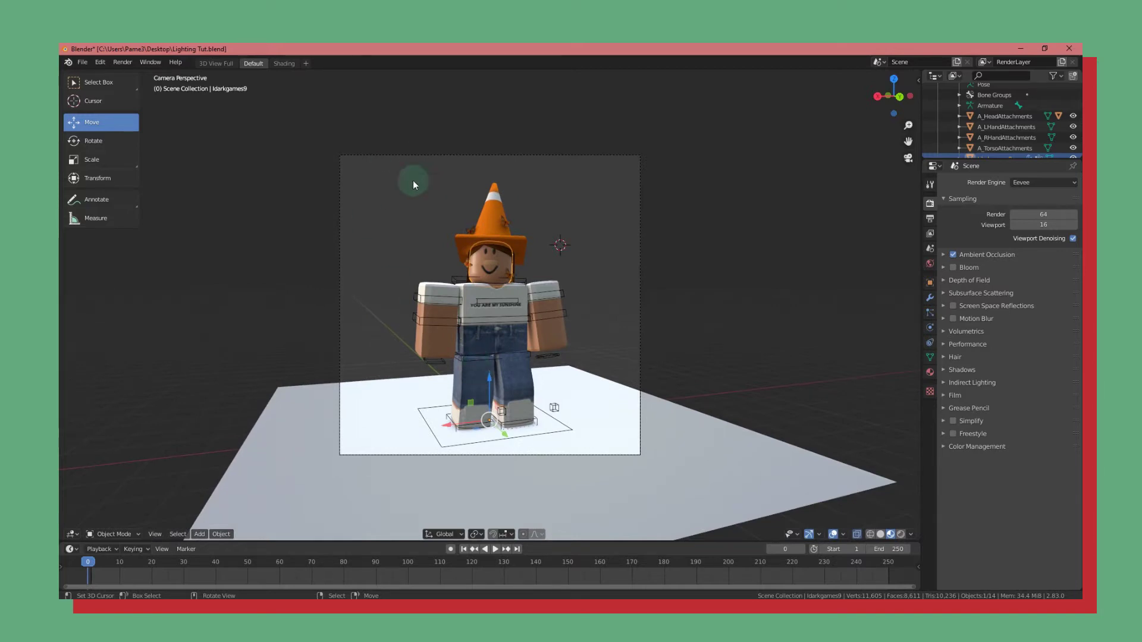
{"action": "left_click", "coordinate": [199, 534]}
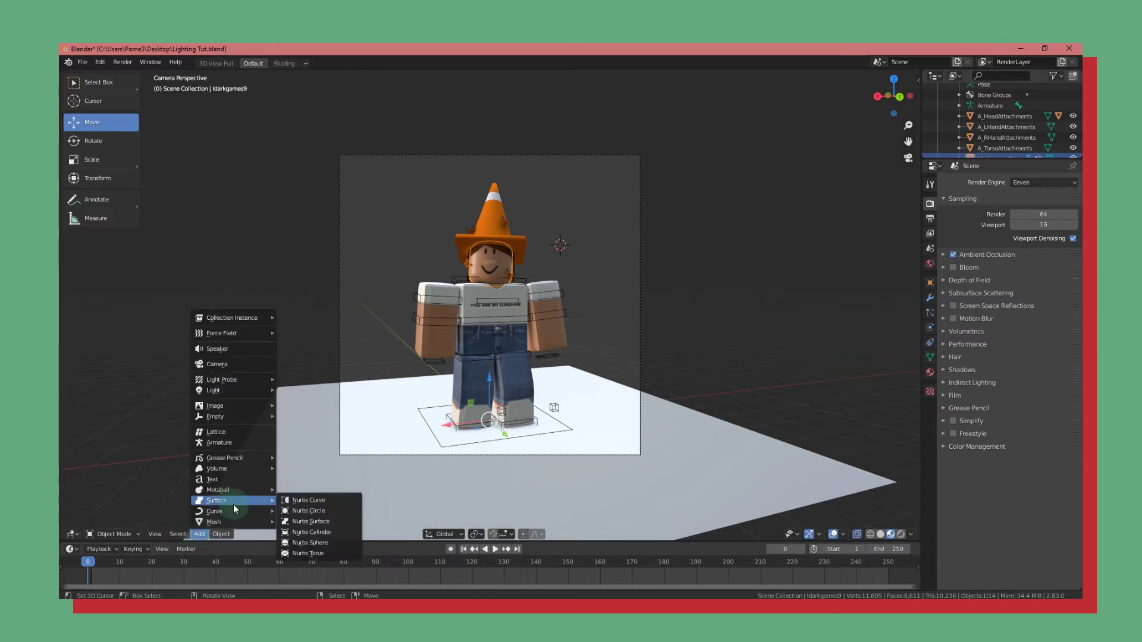
{"action": "mouse_move", "coordinate": [263, 390]}
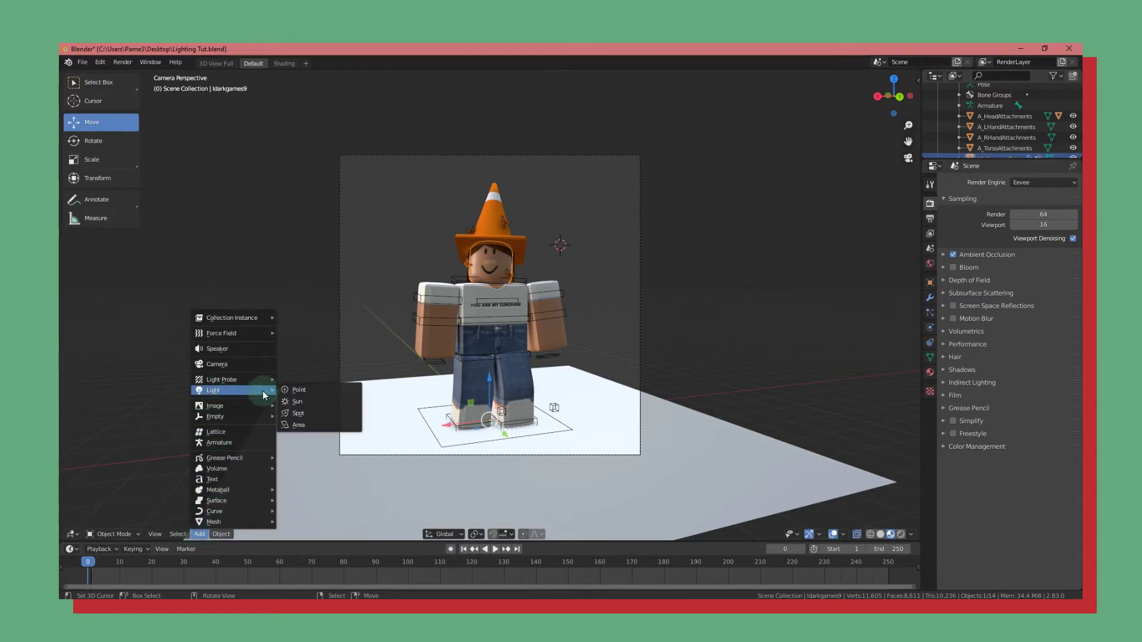
{"action": "left_click", "coordinate": [302, 390]}
Raise the point light above its starting point and move it forward along Y, in front of the character.
{"action": "left_click_drag", "start_coordinate": [554, 221], "coordinate": [554, 162]}
{"action": "middle_click_drag", "start_coordinate": [554, 162], "coordinate": [461, 345]}
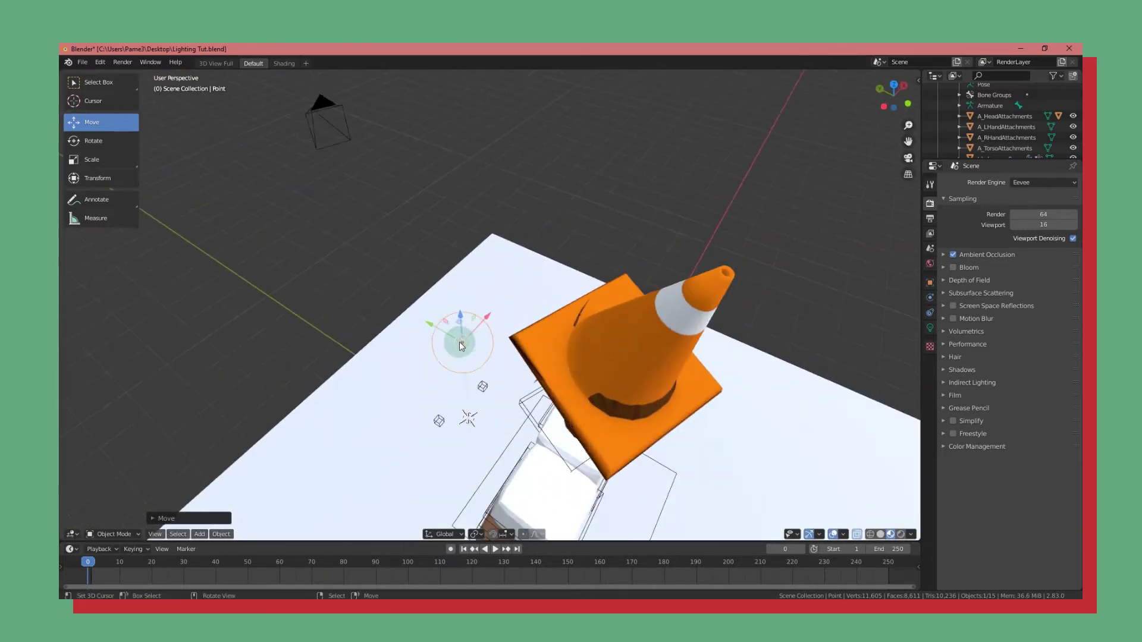
{"action": "left_click_drag", "start_coordinate": [439, 329], "coordinate": [381, 319]}
{"action": "middle_click_drag", "start_coordinate": [480, 320], "coordinate": [601, 174]}
{"action": "scroll", "coordinate": [607, 295], "scroll_direction": "down", "scroll_amount": 2}
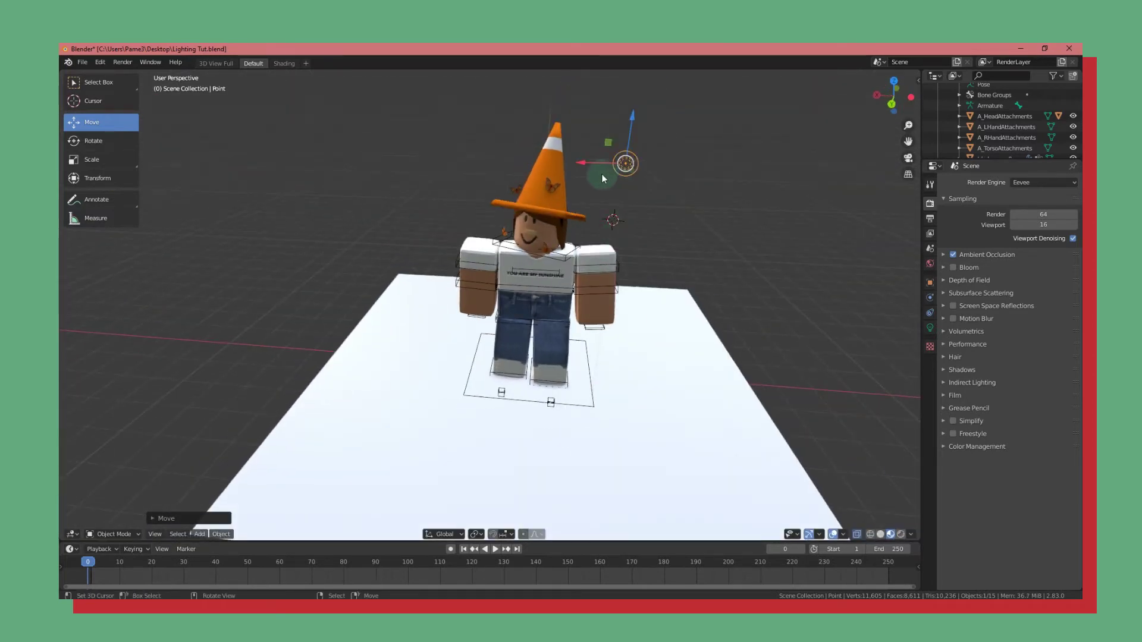
Move the point light across to the character's right side, at about the height of the hat.
{"action": "left_click_drag", "start_coordinate": [593, 166], "coordinate": [625, 162]}
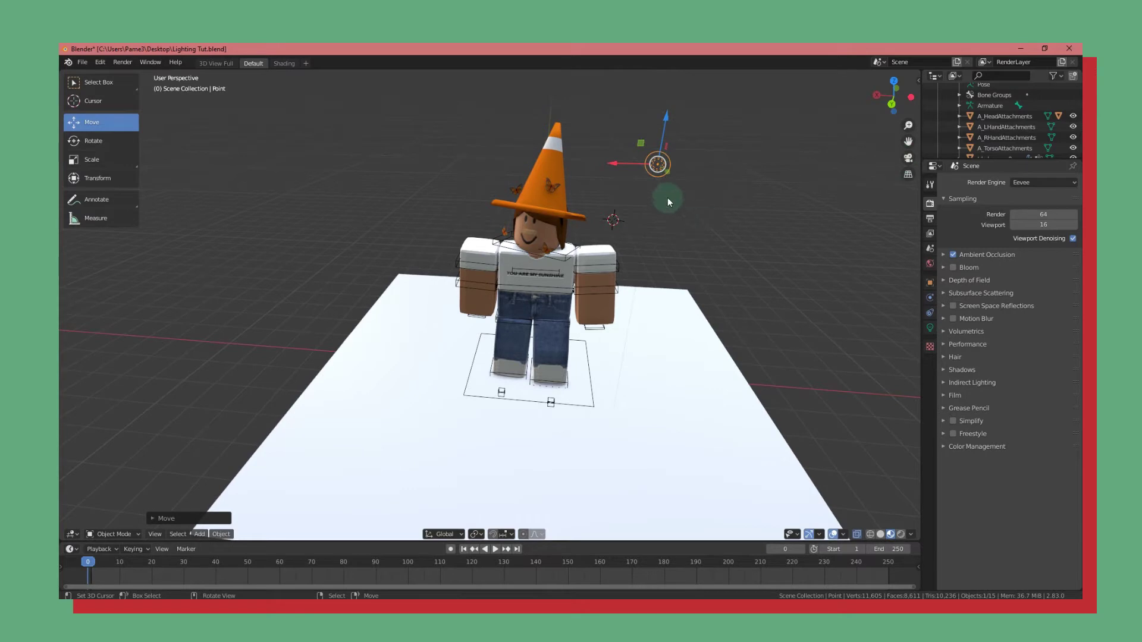
{"action": "scroll", "coordinate": [676, 132], "scroll_direction": "up", "scroll_amount": 1}
{"action": "left_click_drag", "start_coordinate": [679, 112], "coordinate": [600, 156]}
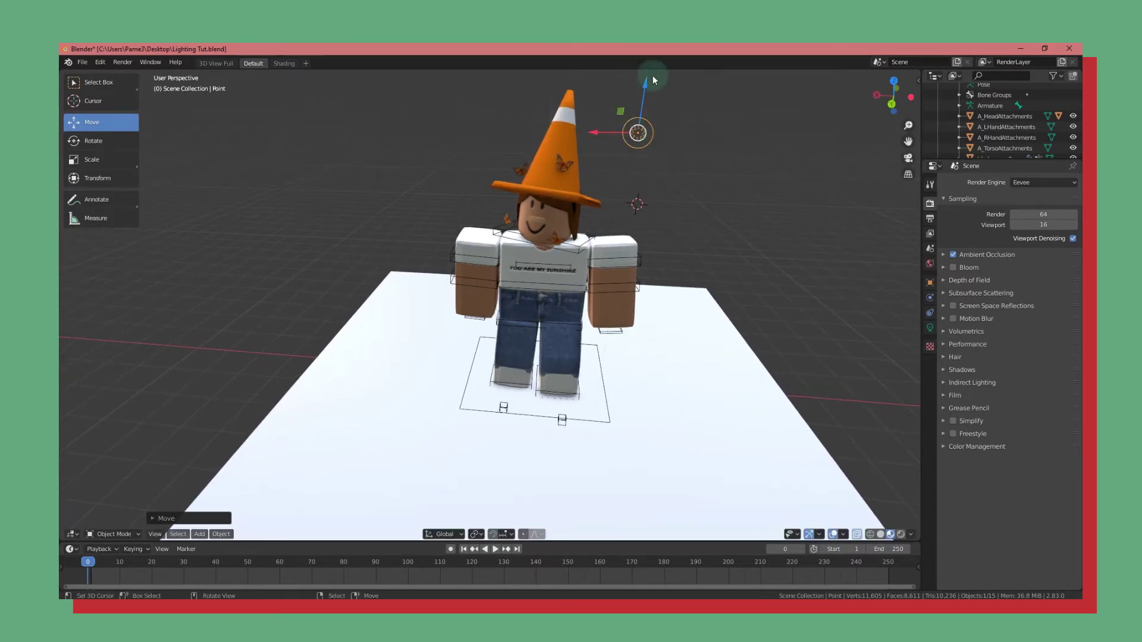
{"action": "left_click_drag", "start_coordinate": [645, 95], "coordinate": [511, 219]}
{"action": "middle_click_drag", "start_coordinate": [511, 219], "coordinate": [433, 180]}
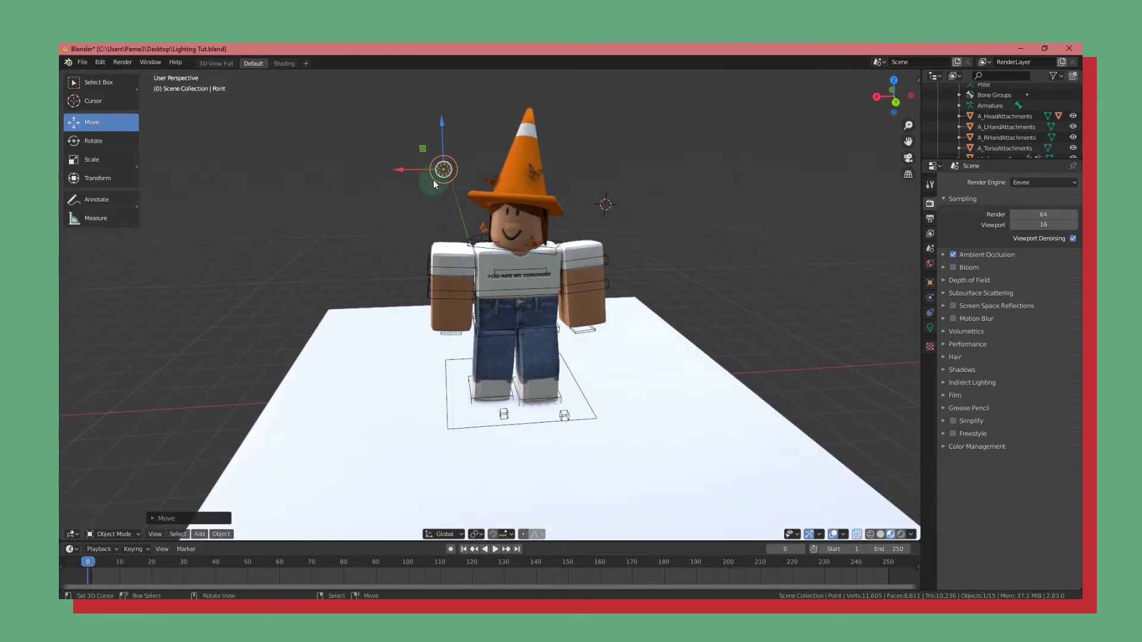
Fine-tune the point light's sideways position along X beside the character's head.
{"action": "middle_click_drag", "start_coordinate": [517, 222], "coordinate": [490, 308]}
{"action": "scroll", "coordinate": [490, 309], "scroll_direction": "down", "scroll_amount": 1}
{"action": "scroll", "coordinate": [458, 264], "scroll_direction": "up", "scroll_amount": 3}
{"action": "scroll", "coordinate": [440, 244], "scroll_direction": "up", "scroll_amount": 1}
{"action": "scroll", "coordinate": [409, 208], "scroll_direction": "down", "scroll_amount": 1}
{"action": "scroll", "coordinate": [416, 203], "scroll_direction": "down", "scroll_amount": 2}
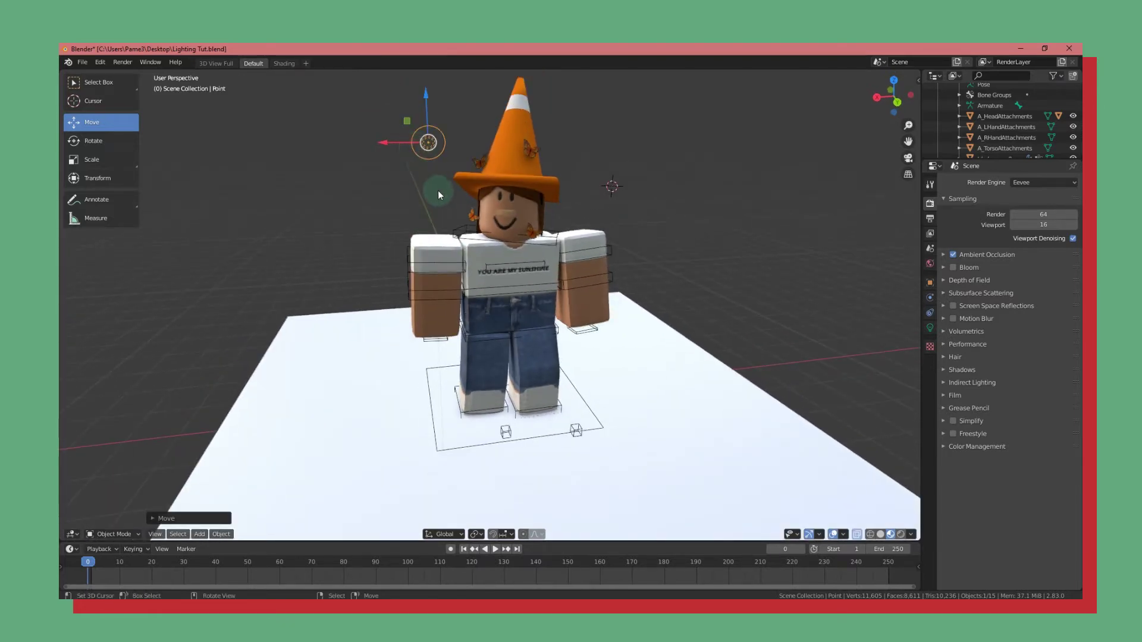
{"action": "left_click_drag", "start_coordinate": [389, 169], "coordinate": [395, 197]}
{"action": "middle_click_drag", "start_coordinate": [395, 196], "coordinate": [365, 185]}
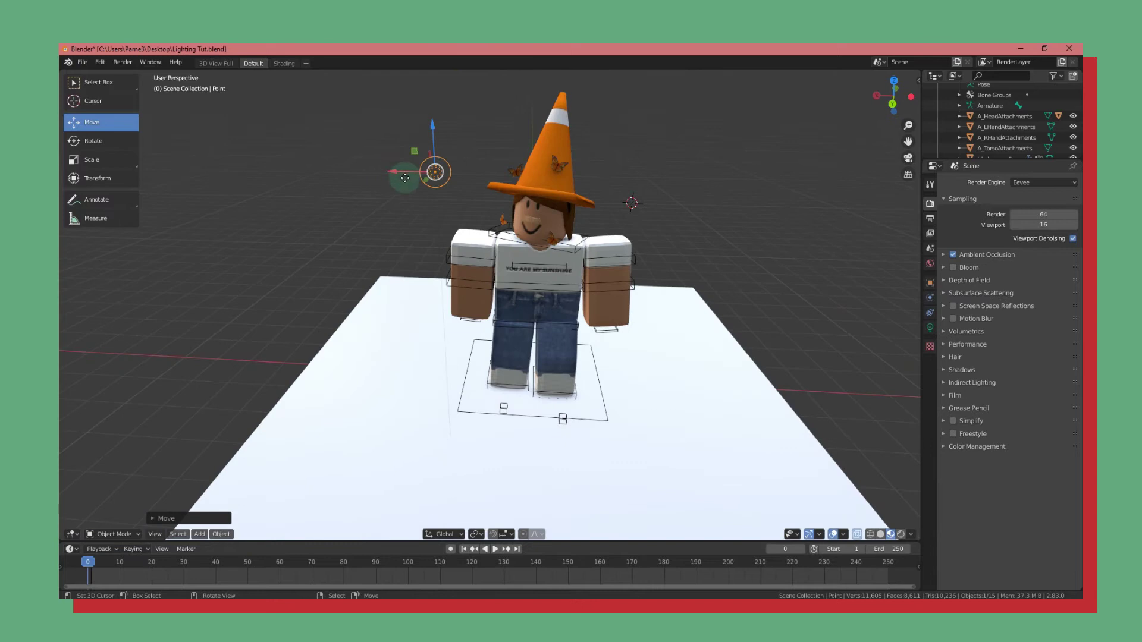
{"action": "scroll", "coordinate": [649, 297], "scroll_direction": "up", "scroll_amount": 1}
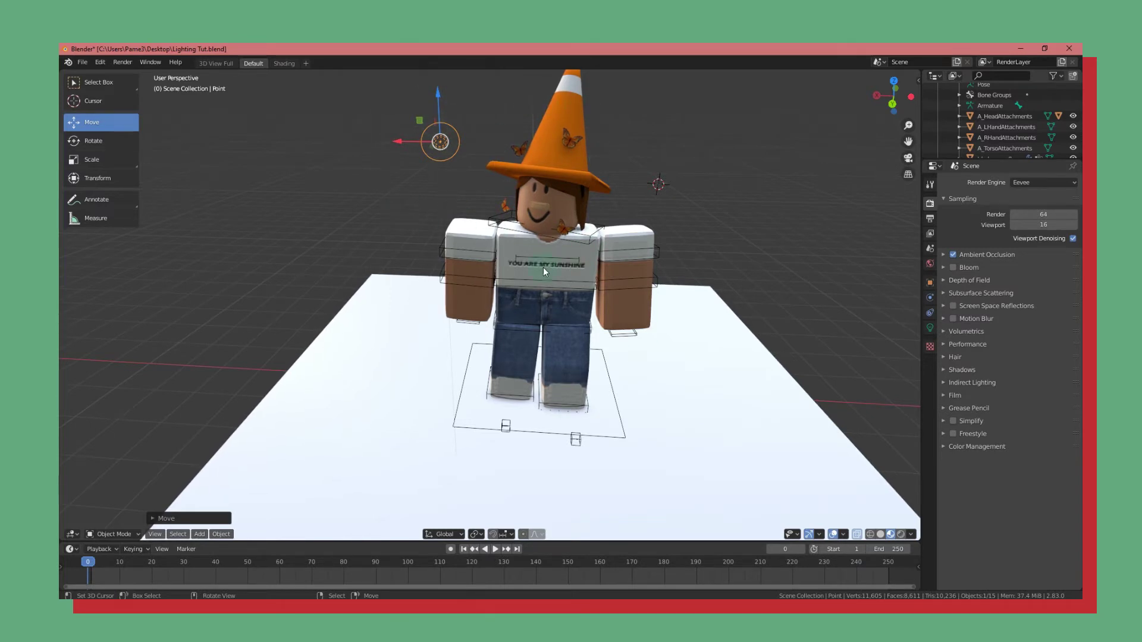
Switch the viewport to Rendered shading and inspect the point light's placement around the character from several angles.
{"action": "left_click", "coordinate": [903, 533]}
{"action": "scroll", "coordinate": [651, 319], "scroll_direction": "down", "scroll_amount": 2}
{"action": "middle_click_drag", "start_coordinate": [651, 319], "coordinate": [667, 274]}
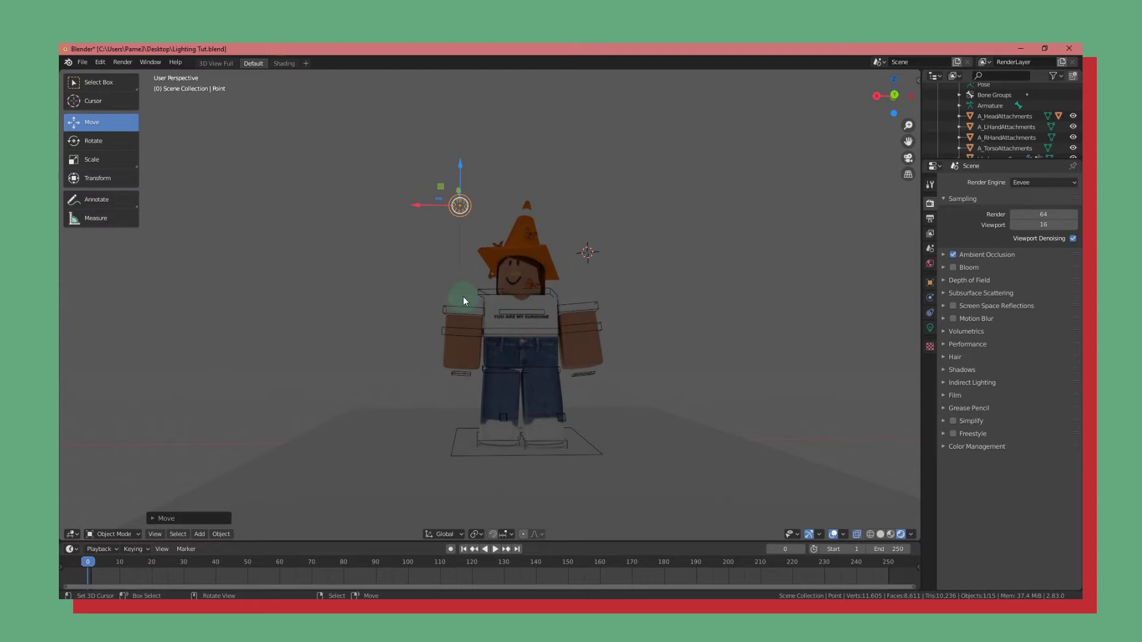
{"action": "middle_click_drag", "start_coordinate": [461, 189], "coordinate": [530, 237]}
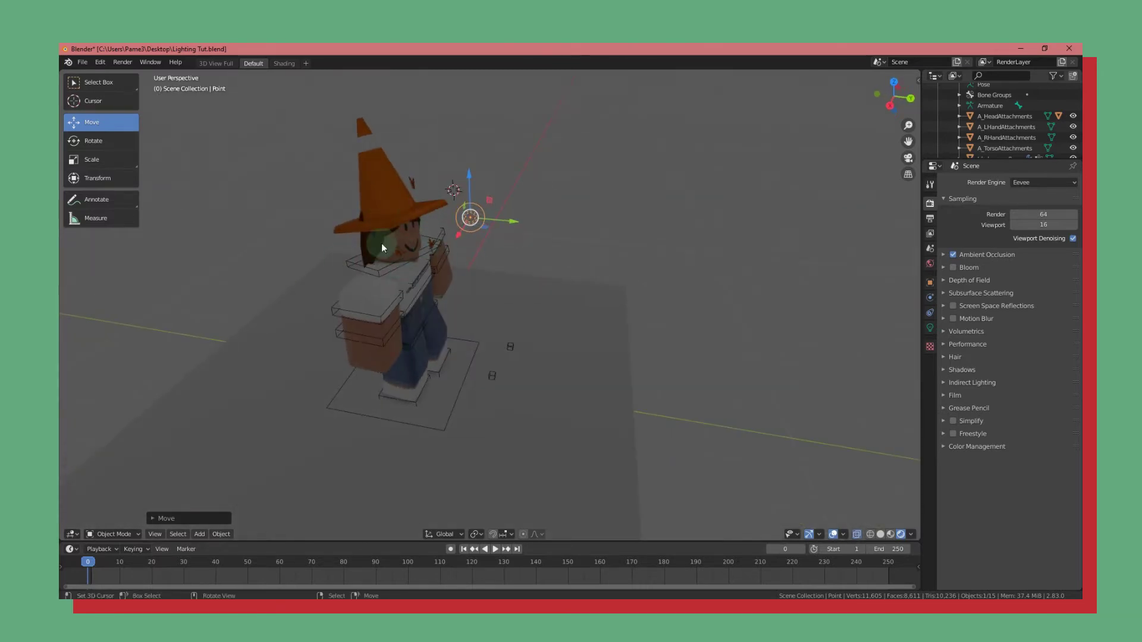
{"action": "middle_click_drag", "start_coordinate": [406, 348], "coordinate": [513, 209]}
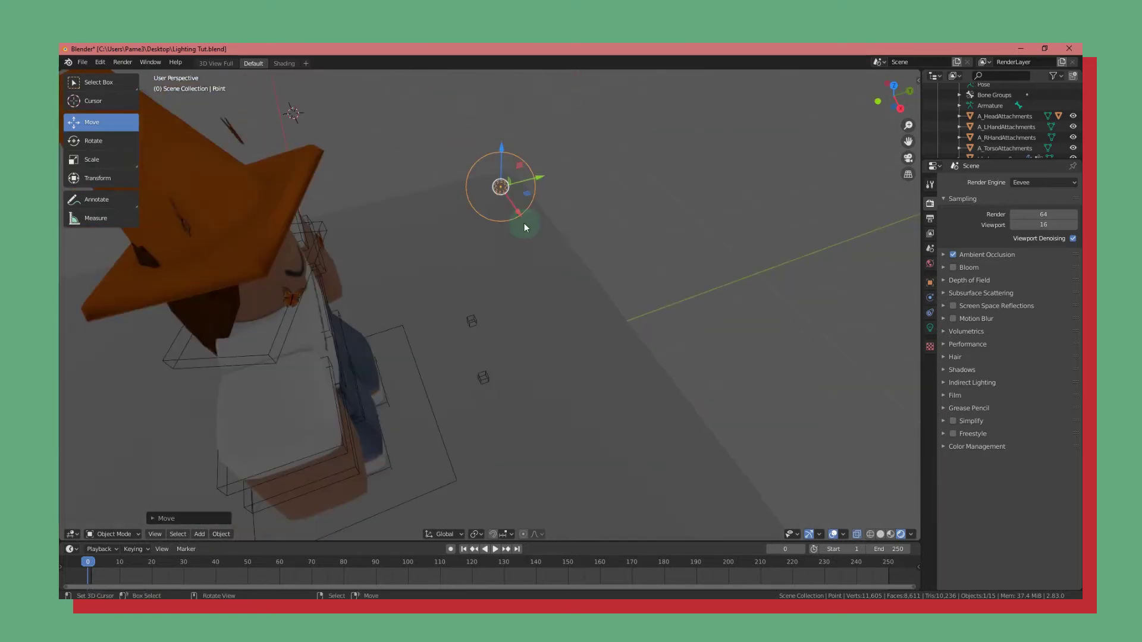
{"action": "middle_click_drag", "start_coordinate": [556, 273], "coordinate": [402, 56]}
{"action": "scroll", "coordinate": [435, 221], "scroll_direction": "down", "scroll_amount": 3}
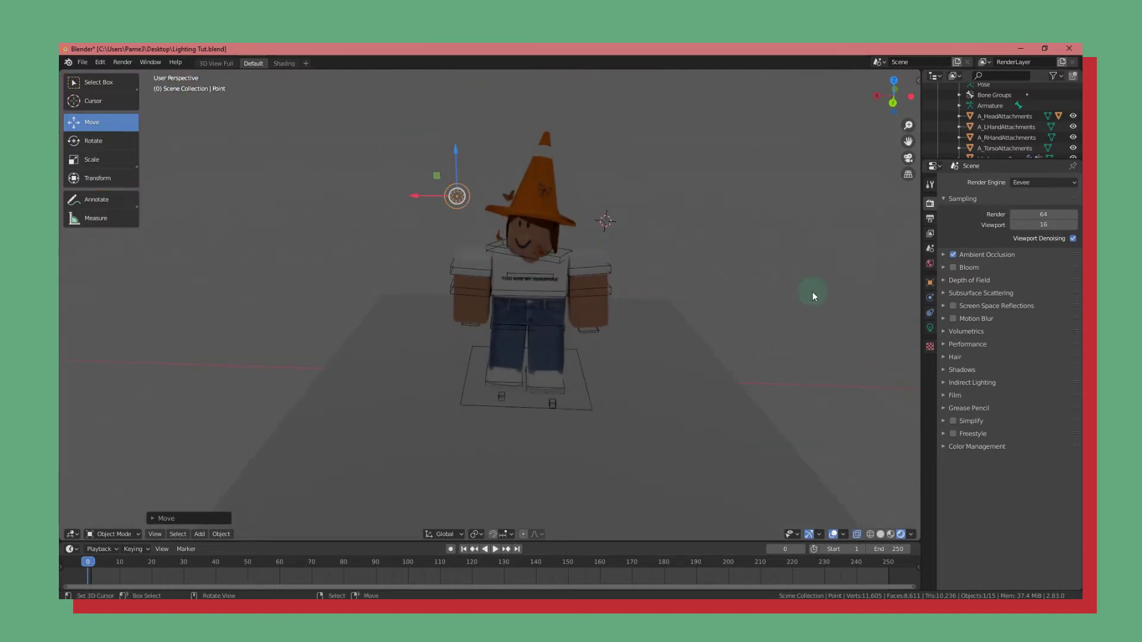
Open the point light's settings and change its color to a pale warm yellow.
{"action": "left_click", "coordinate": [458, 209]}
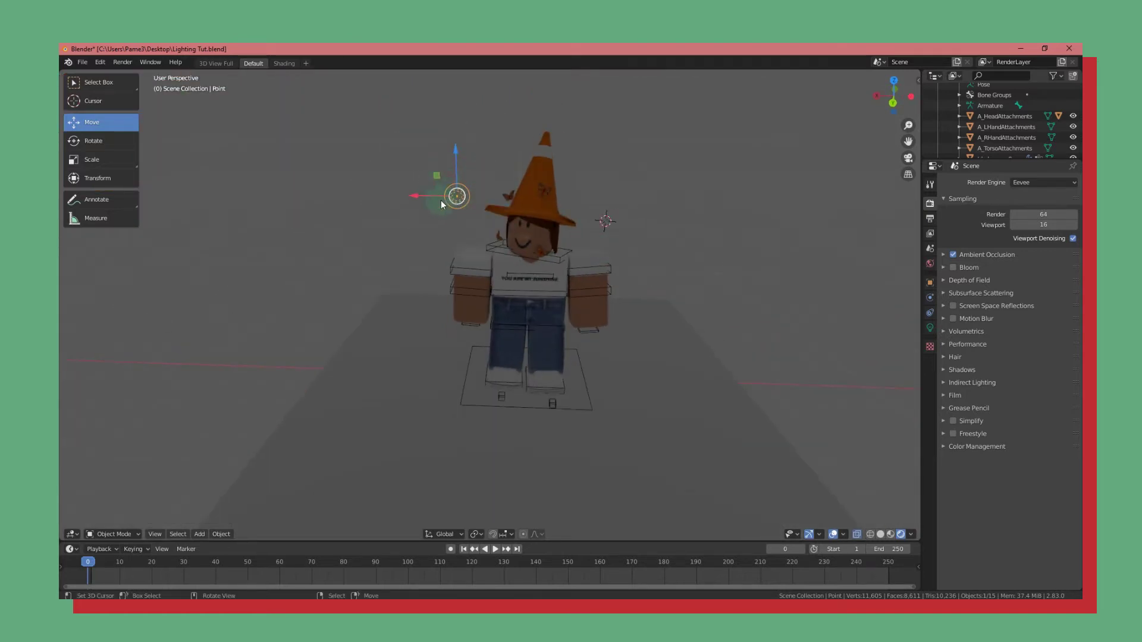
{"action": "left_click", "coordinate": [931, 329]}
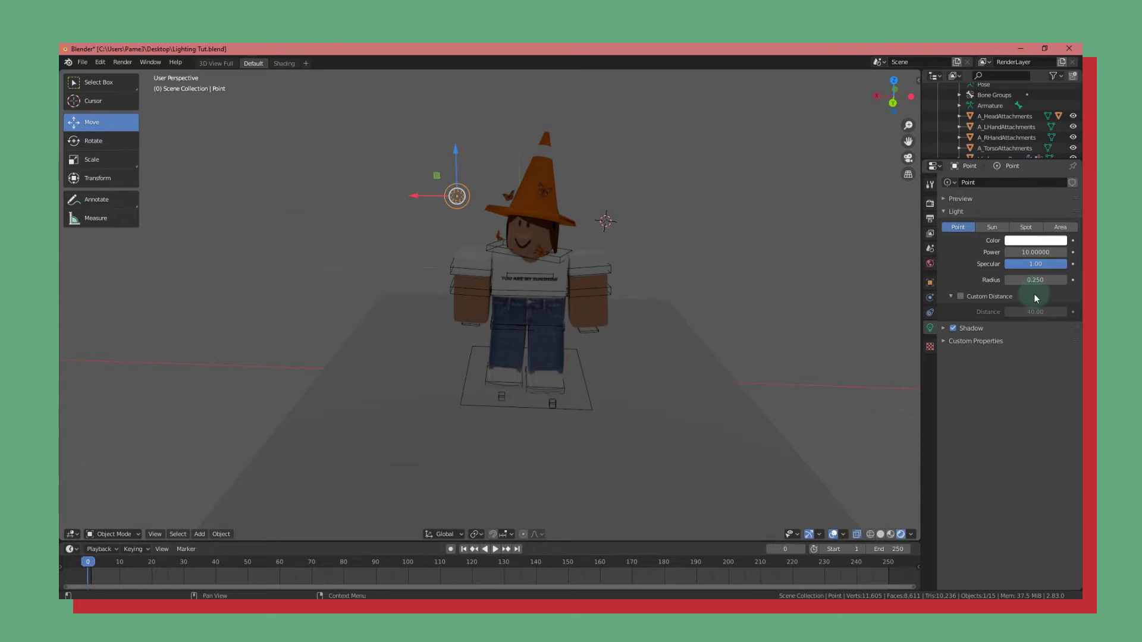
{"action": "left_click", "coordinate": [1027, 244]}
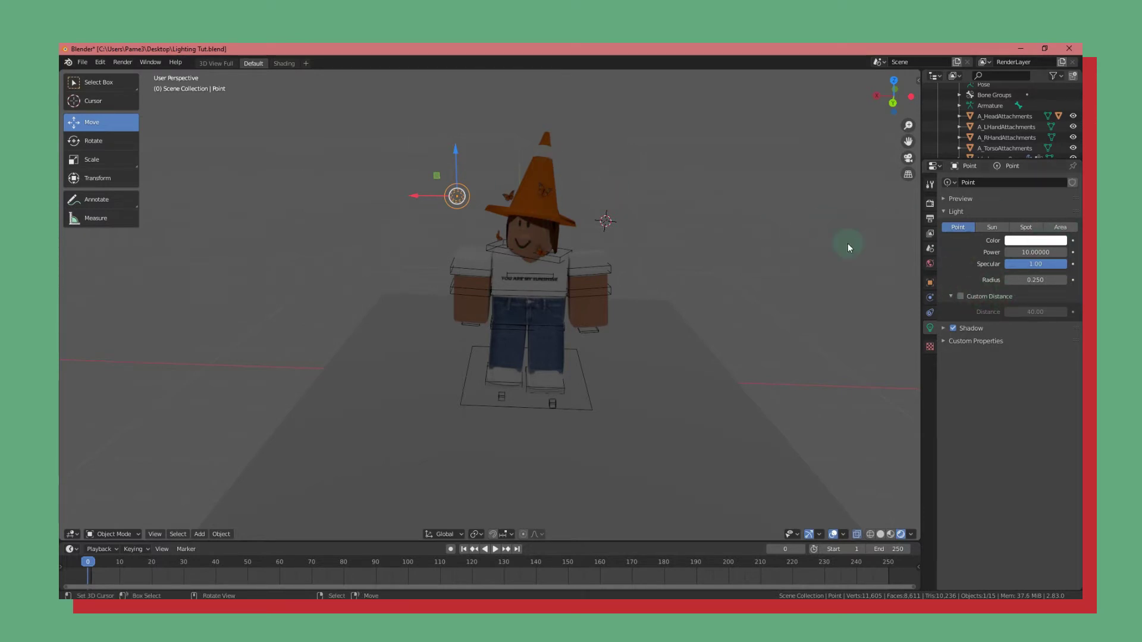
{"action": "left_click", "coordinate": [1036, 240]}
{"action": "mouse_move", "coordinate": [1011, 142]}
{"action": "left_mouse_down"}
{"action": "mouse_move", "coordinate": [1017, 125]}
{"action": "mouse_move", "coordinate": [1021, 143]}
{"action": "left_mouse_up"}
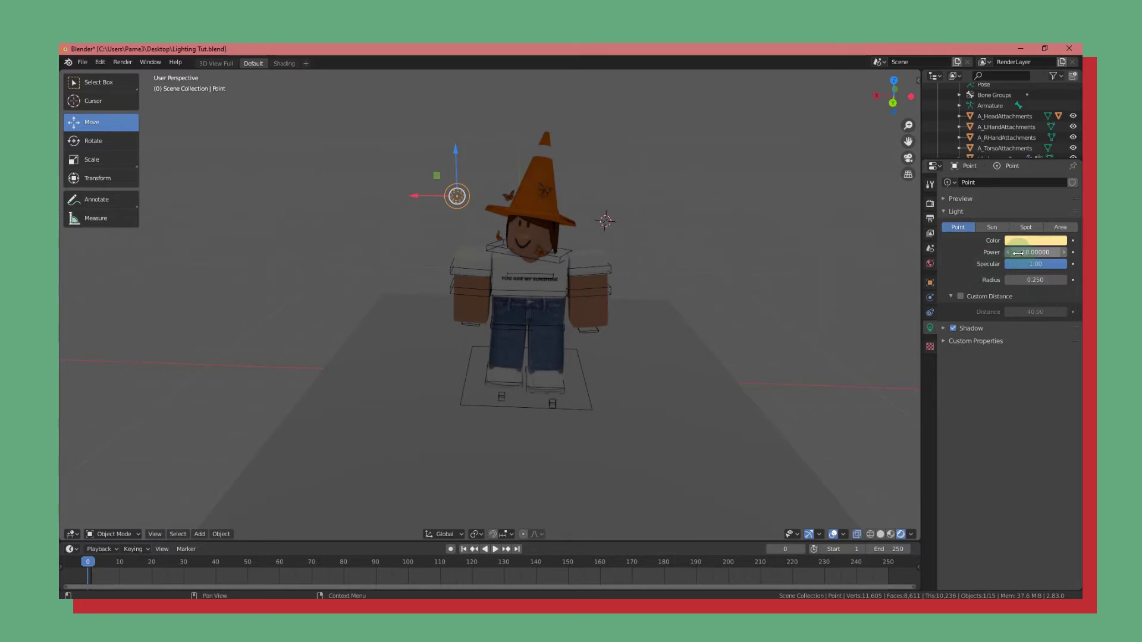
Increase the point light's power to about 136.6 while checking the lighting on the character.
{"action": "left_click_drag", "start_coordinate": [1020, 253], "coordinate": [1062, 252]}
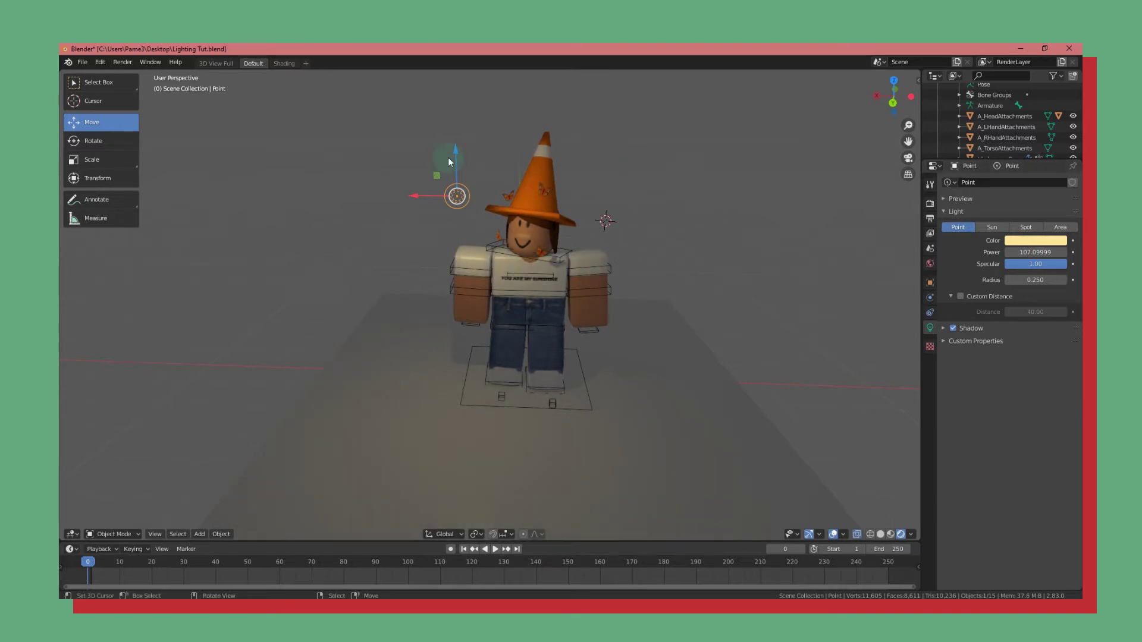
{"action": "scroll", "coordinate": [554, 266], "scroll_direction": "up", "scroll_amount": 3}
{"action": "scroll", "coordinate": [530, 248], "scroll_direction": "down", "scroll_amount": 2}
{"action": "middle_click_drag", "start_coordinate": [533, 248], "coordinate": [576, 239]}
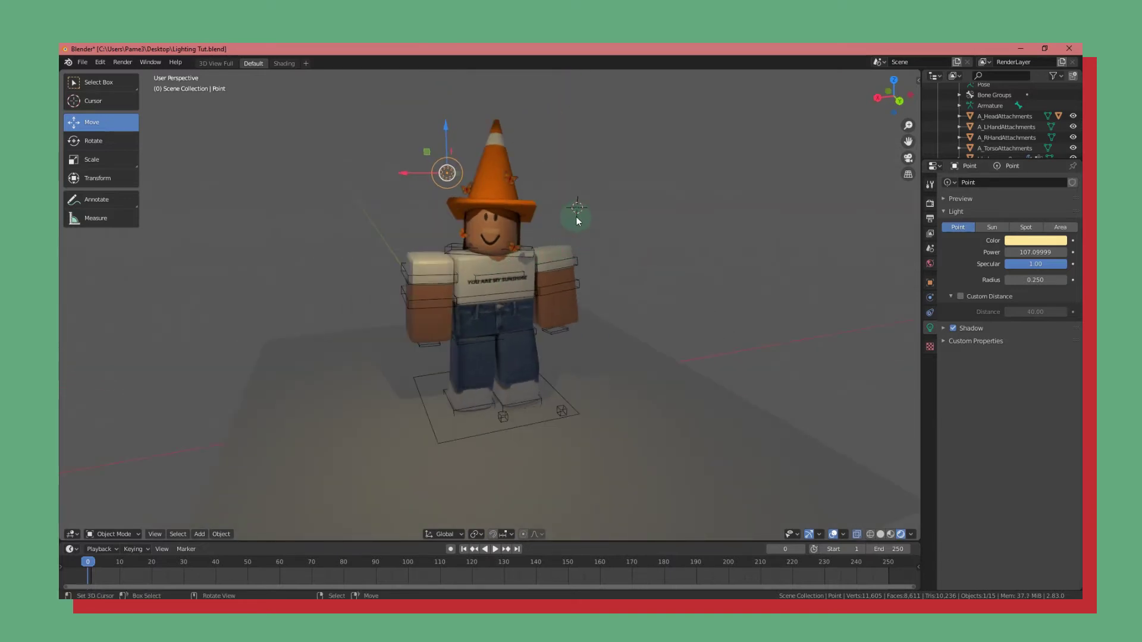
{"action": "scroll", "coordinate": [838, 265], "scroll_direction": "up", "scroll_amount": 1}
{"action": "mouse_move", "coordinate": [1035, 252]}
{"action": "left_mouse_down"}
{"action": "mouse_move", "coordinate": [1065, 252]}
{"action": "mouse_move", "coordinate": [1020, 252]}
{"action": "mouse_move", "coordinate": [1034, 253]}
{"action": "mouse_move", "coordinate": [1029, 265]}
{"action": "left_mouse_up"}
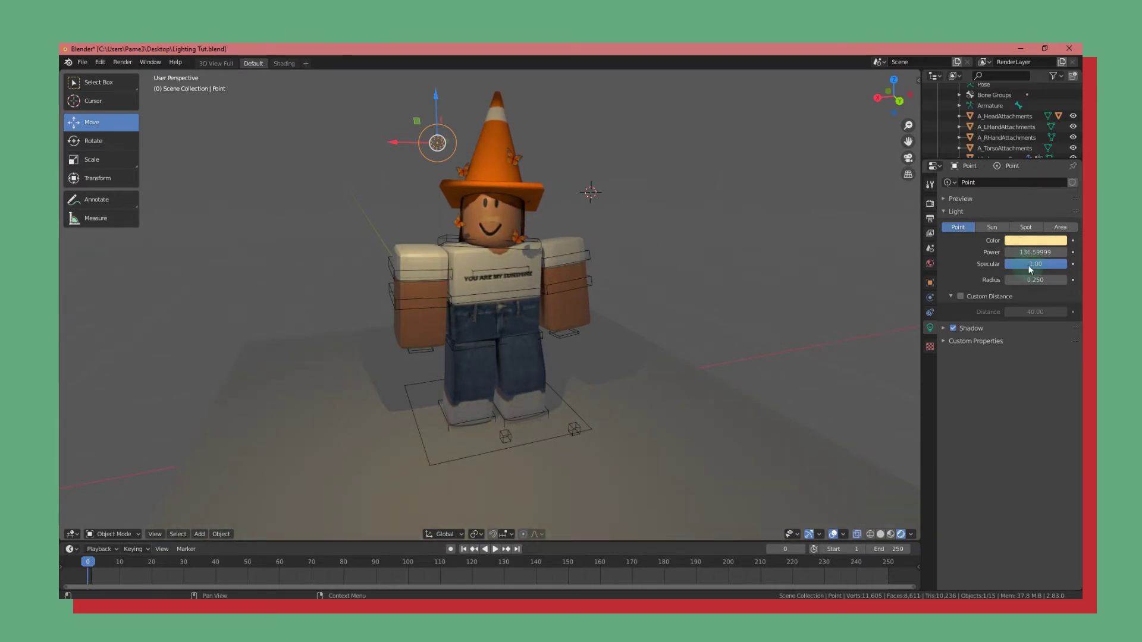
Try a specular value of 0.07 on the point light in a close view of the face, and restore it to 1.00.
{"action": "scroll", "coordinate": [503, 185], "scroll_direction": "up", "scroll_amount": 3}
{"action": "scroll", "coordinate": [512, 181], "scroll_direction": "up", "scroll_amount": 2}
{"action": "scroll", "coordinate": [511, 178], "scroll_direction": "down", "scroll_amount": 2}
{"action": "middle_click_drag", "start_coordinate": [506, 160], "coordinate": [505, 329], "text": "shift"}
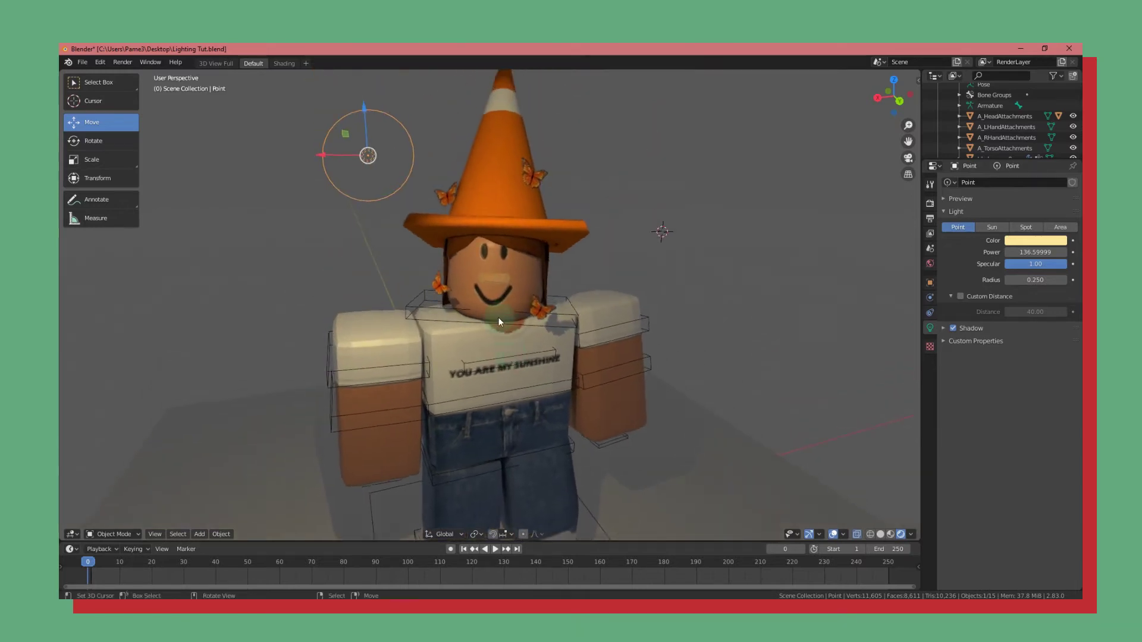
{"action": "scroll", "coordinate": [499, 212], "scroll_direction": "up", "scroll_amount": 2}
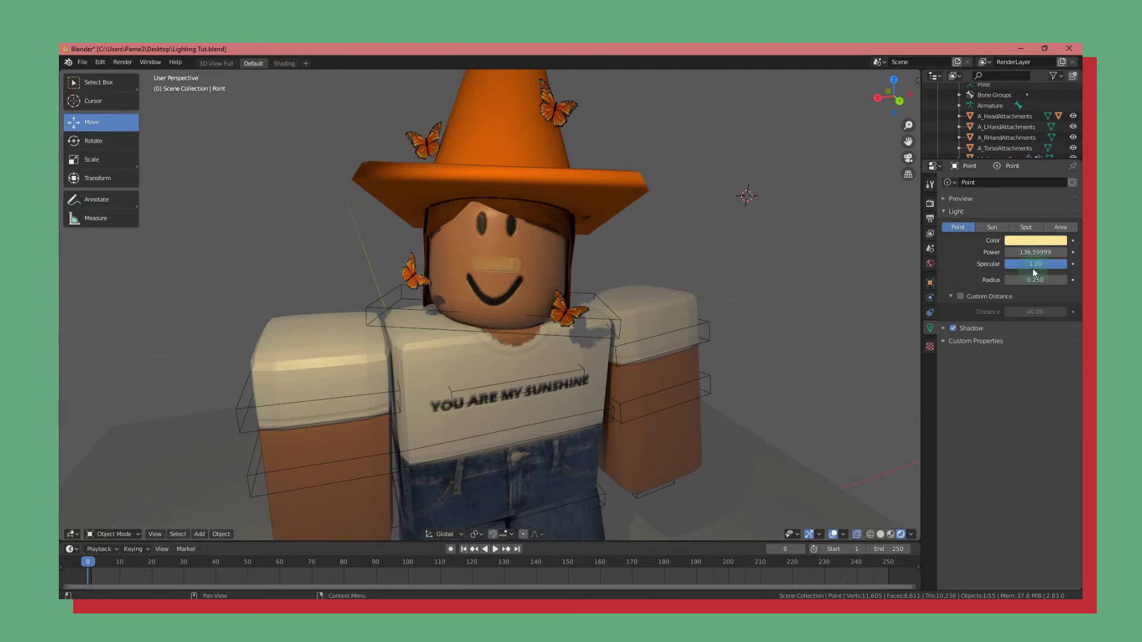
{"action": "scroll", "coordinate": [541, 215], "scroll_direction": "down", "scroll_amount": 1}
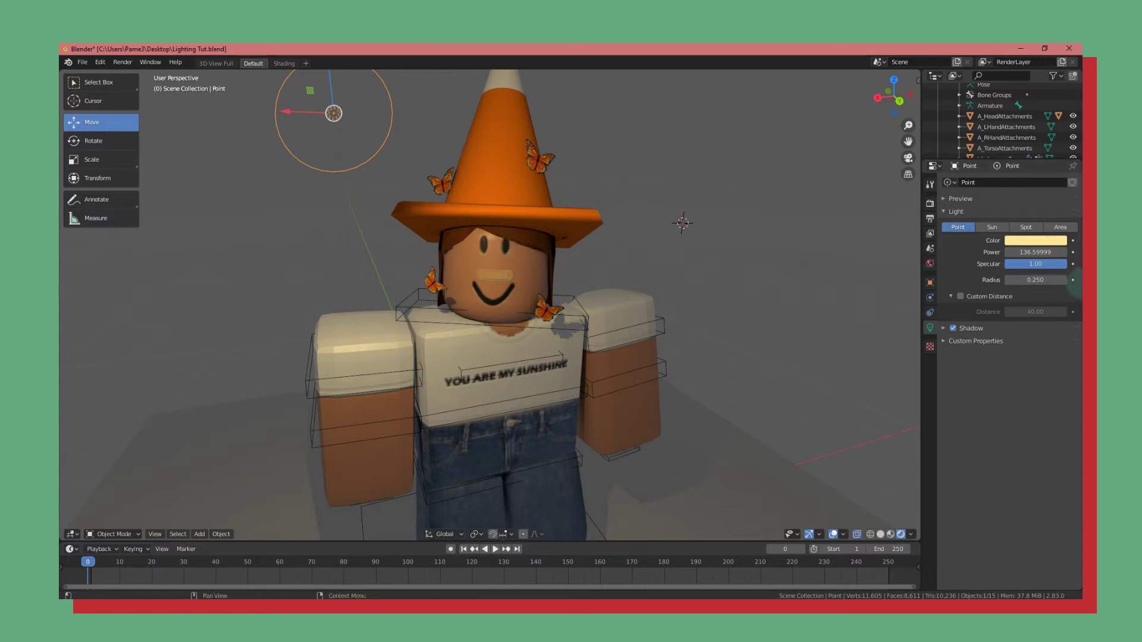
{"action": "scroll", "coordinate": [527, 237], "scroll_direction": "up", "scroll_amount": 2}
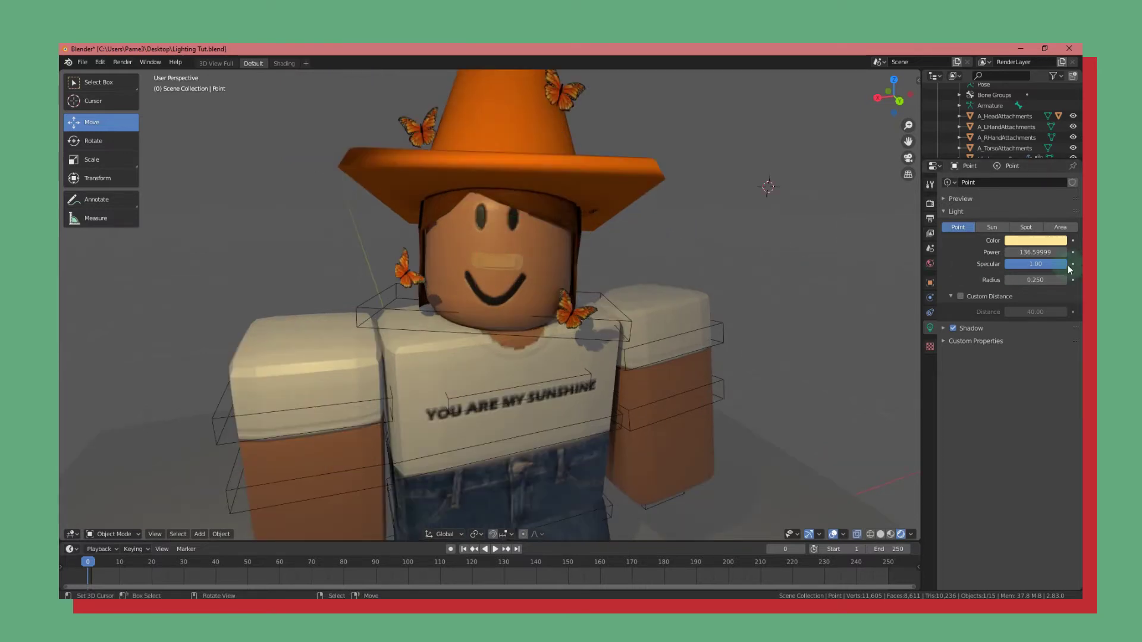
{"action": "left_click_drag", "start_coordinate": [1044, 262], "coordinate": [1009, 268]}
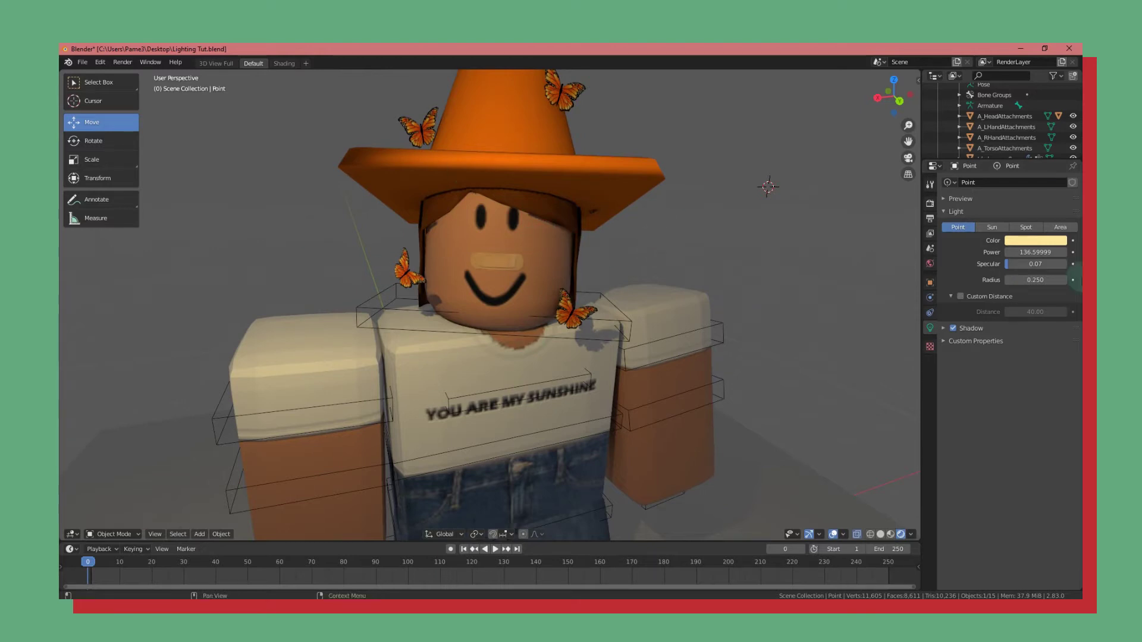
{"action": "left_click_drag", "start_coordinate": [1038, 264], "coordinate": [1085, 264]}
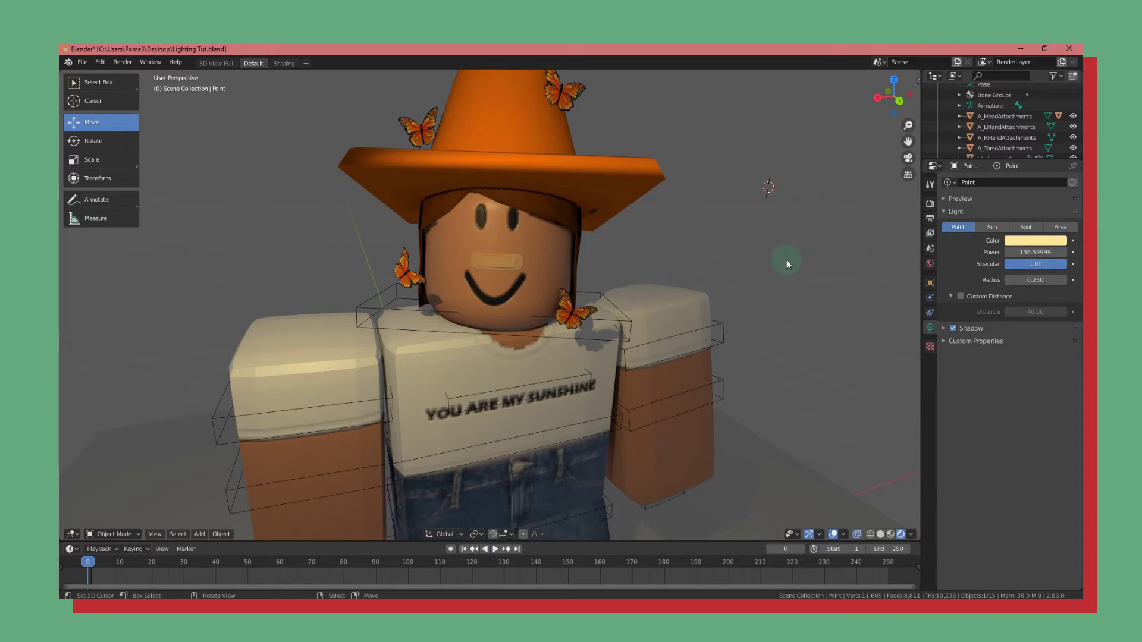
Enable Custom Distance for the point light and set the distance to 3.10.
{"action": "scroll", "coordinate": [776, 259], "scroll_direction": "down", "scroll_amount": 4}
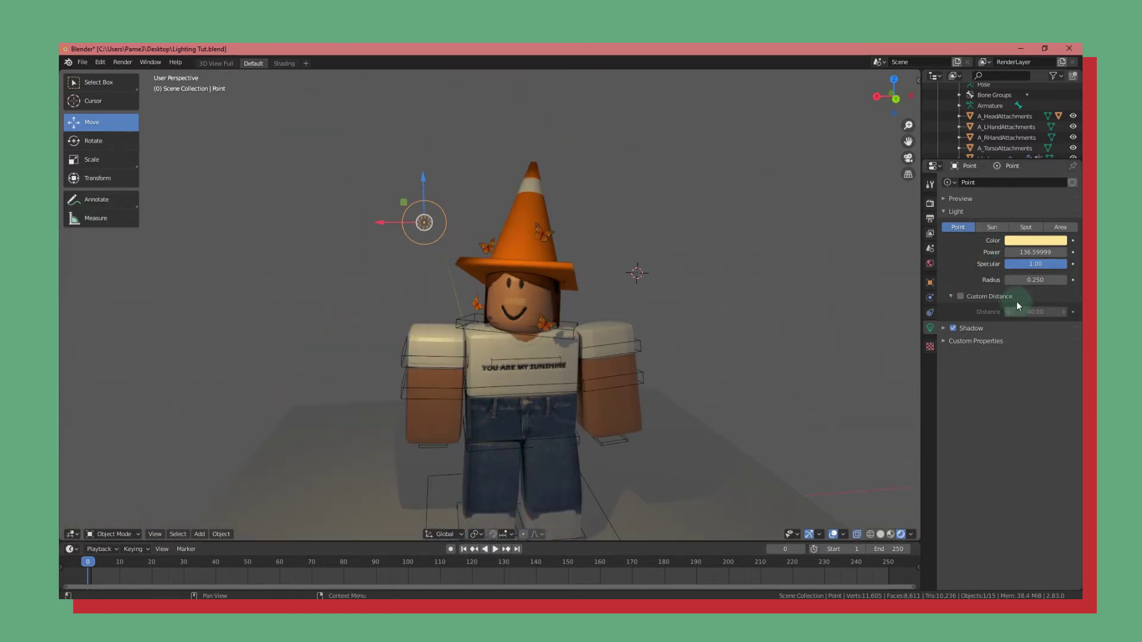
{"action": "left_click", "coordinate": [960, 296]}
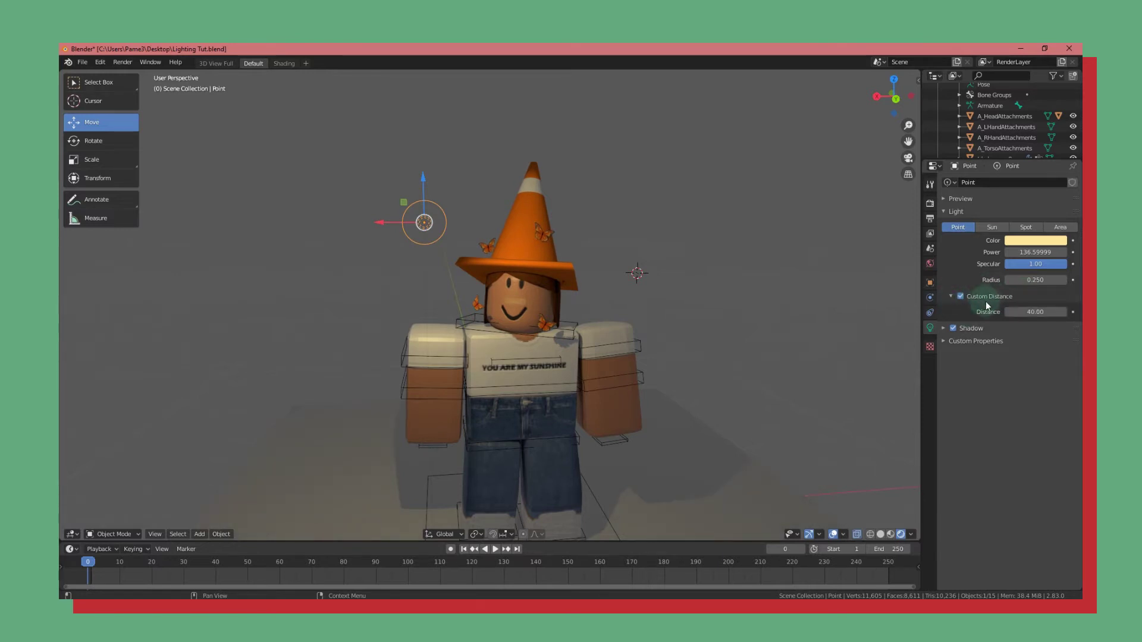
{"action": "left_click_drag", "start_coordinate": [1048, 312], "coordinate": [1042, 312]}
{"action": "mouse_move", "coordinate": [1042, 313]}
{"action": "left_mouse_down"}
{"action": "mouse_move", "coordinate": [1021, 313]}
{"action": "mouse_move", "coordinate": [1035, 313]}
{"action": "left_mouse_up"}
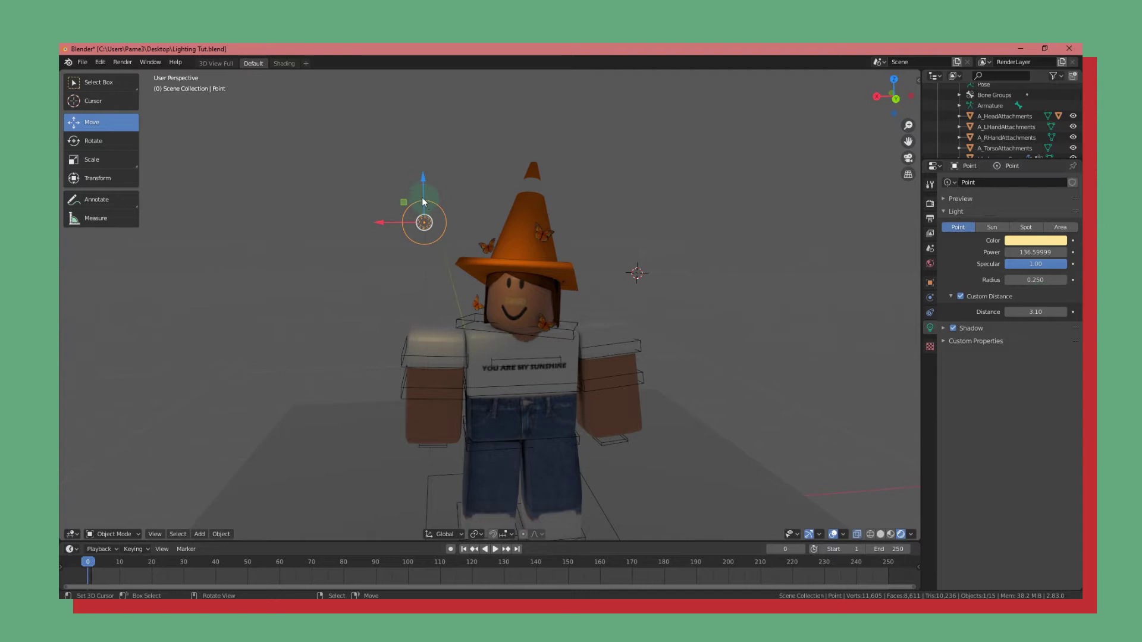
Raise the point light slightly along Z and check its falloff on the hat and face up close.
{"action": "left_click_drag", "start_coordinate": [424, 189], "coordinate": [423, 187]}
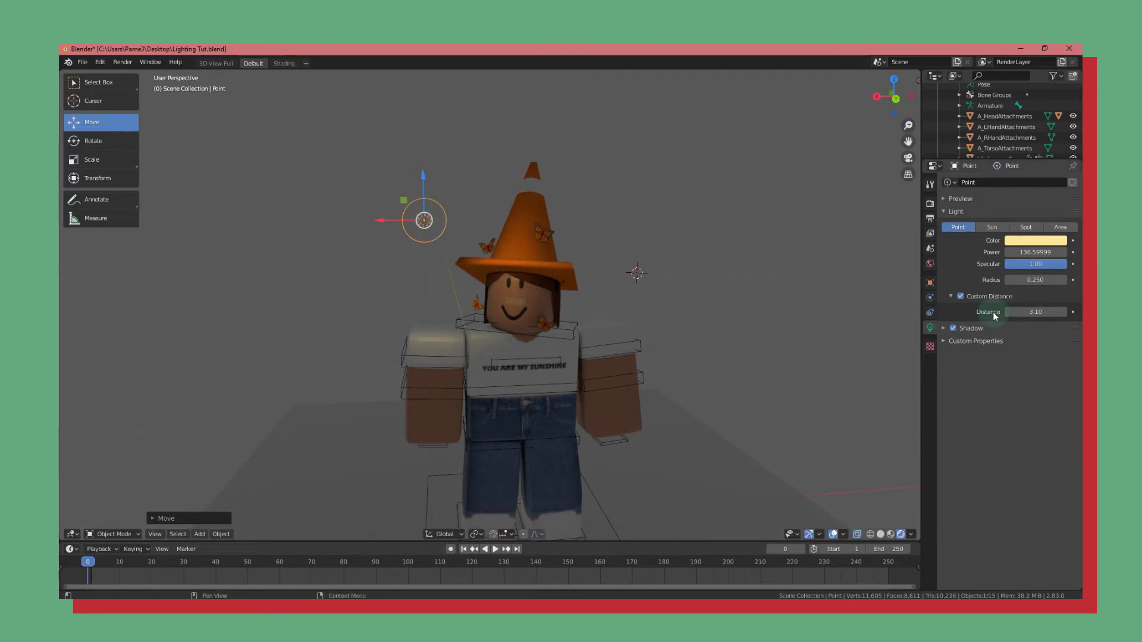
{"action": "scroll", "coordinate": [523, 254], "scroll_direction": "up", "scroll_amount": 1}
{"action": "scroll", "coordinate": [523, 254], "scroll_direction": "up", "scroll_amount": 2}
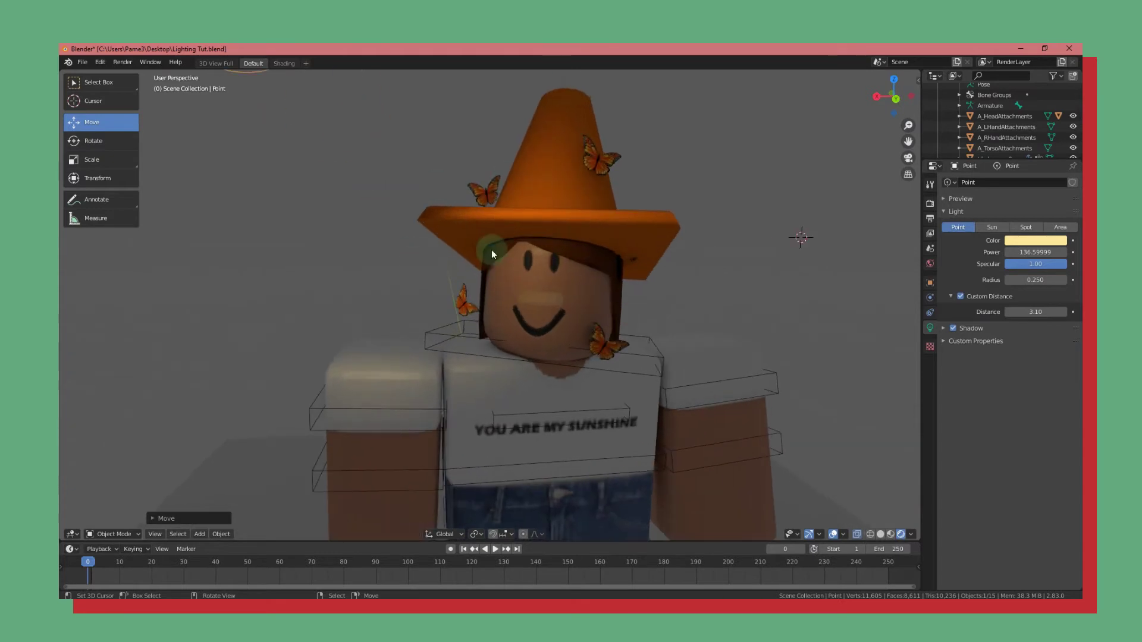
Raise the point light's custom distance to 49.12 and check its reach across the ground around the character.
{"action": "scroll", "coordinate": [562, 251], "scroll_direction": "down", "scroll_amount": 3}
{"action": "left_click_drag", "start_coordinate": [1015, 312], "coordinate": [1050, 312]}
{"action": "scroll", "coordinate": [513, 265], "scroll_direction": "down", "scroll_amount": 3}
{"action": "middle_click_drag", "start_coordinate": [470, 411], "coordinate": [384, 353], "text": "ctrl"}
{"action": "scroll", "coordinate": [539, 385], "scroll_direction": "up", "scroll_amount": 2}
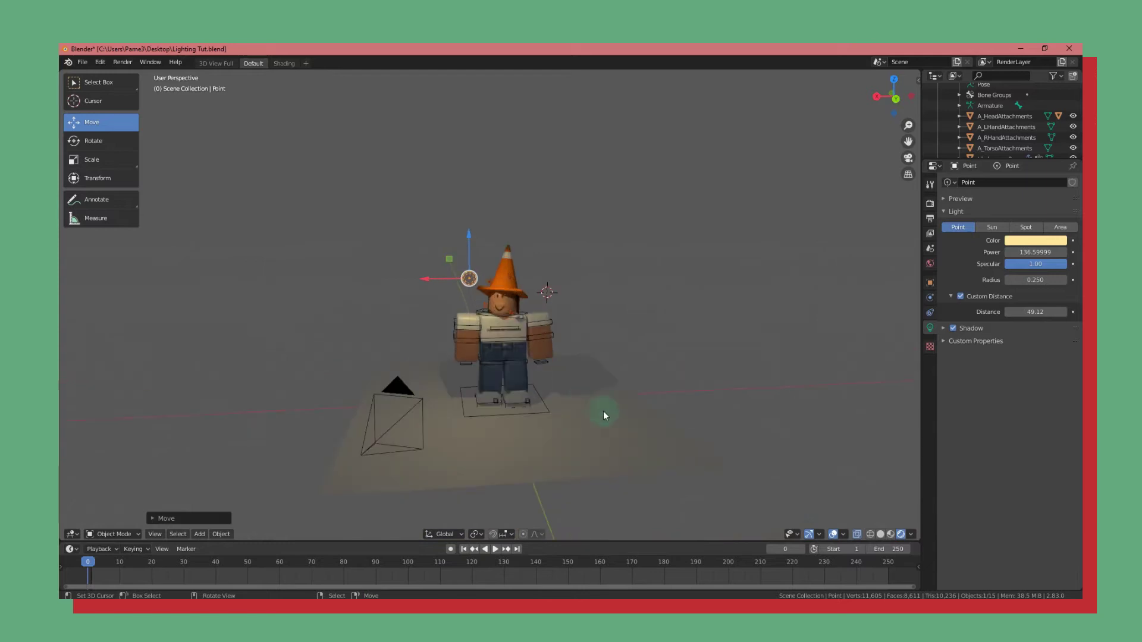
Reduce the point light's custom distance in stages to 3.88, comparing the lighting on the character and ground.
{"action": "scroll", "coordinate": [620, 476], "scroll_direction": "up", "scroll_amount": 2}
{"action": "left_click_drag", "start_coordinate": [1006, 312], "coordinate": [984, 312]}
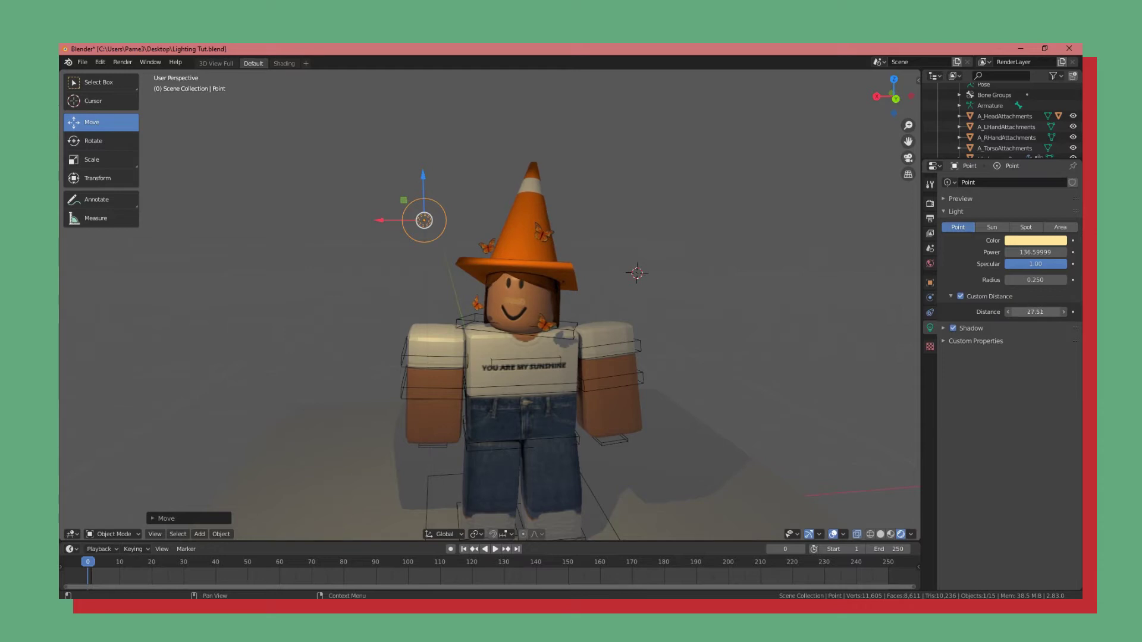
{"action": "scroll", "coordinate": [756, 334], "scroll_direction": "down", "scroll_amount": 5}
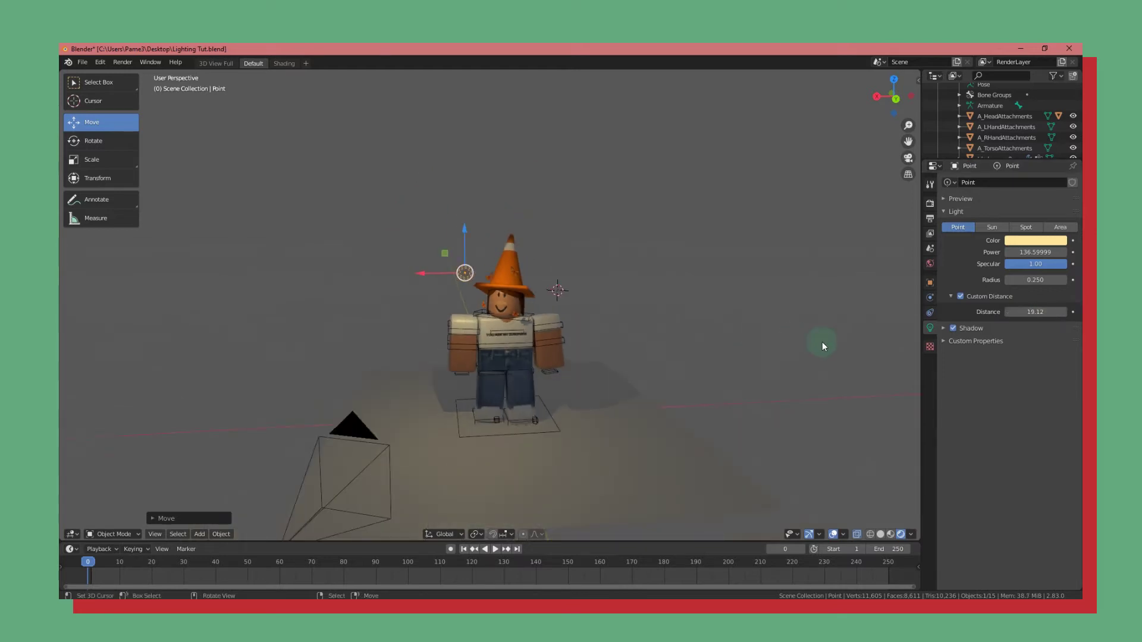
{"action": "scroll", "coordinate": [823, 342], "scroll_direction": "up", "scroll_amount": 3}
{"action": "mouse_move", "coordinate": [1040, 313]}
{"action": "left_mouse_down"}
{"action": "mouse_move", "coordinate": [1026, 312]}
{"action": "mouse_move", "coordinate": [1050, 312]}
{"action": "mouse_move", "coordinate": [1032, 312]}
{"action": "left_mouse_up"}
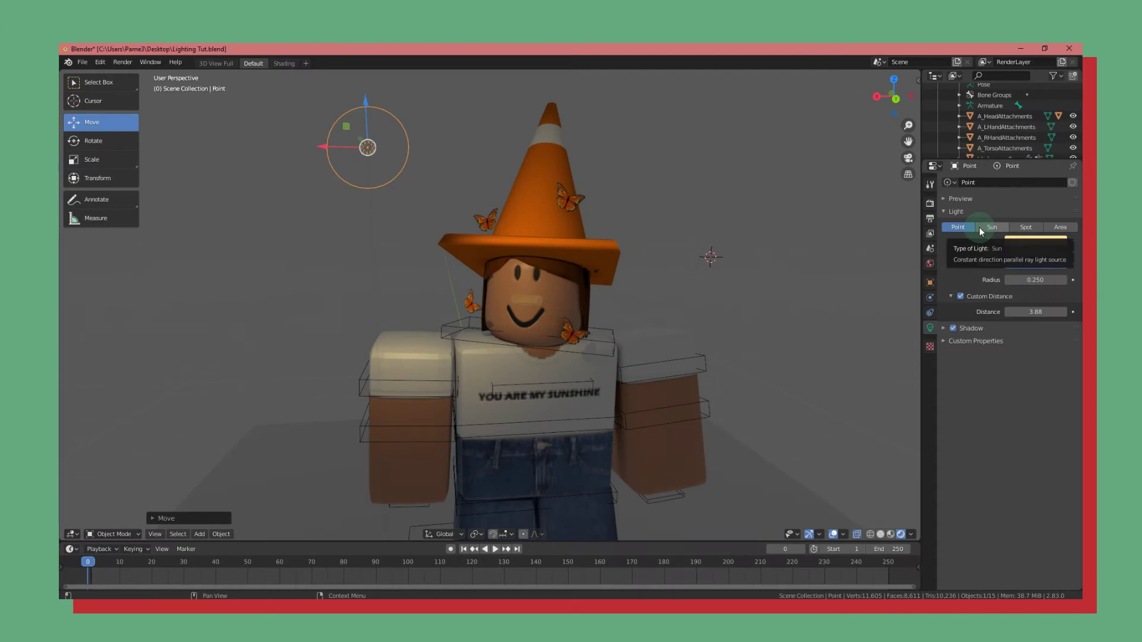
Change the light to a Sun placed high beside the character, and aim its direction line across the character.
{"action": "left_click", "coordinate": [979, 227]}
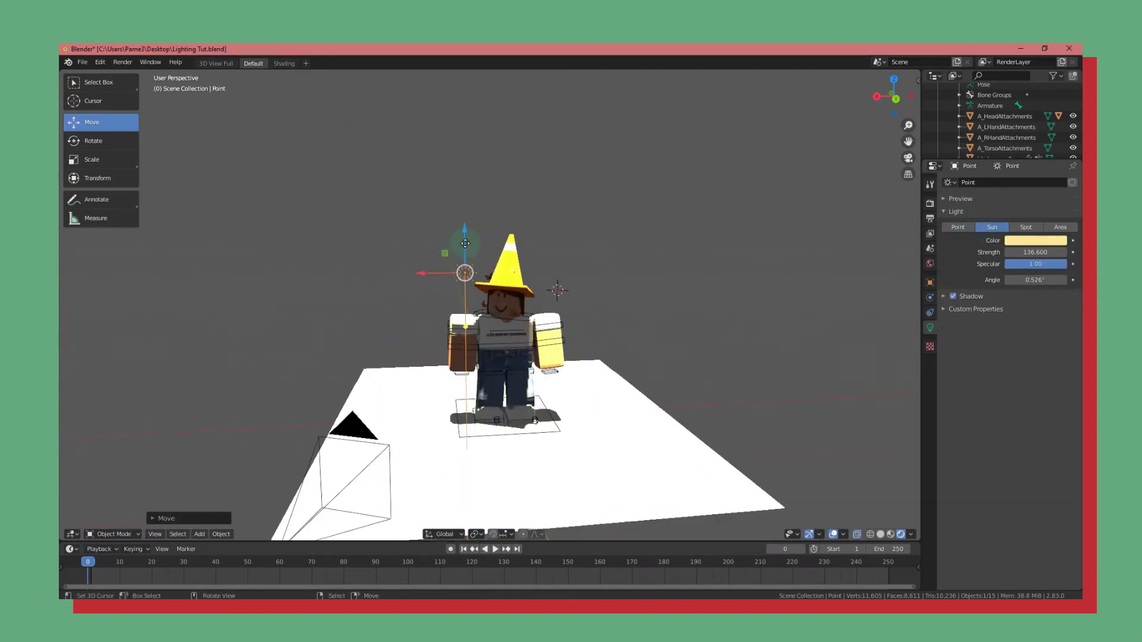
{"action": "left_click_drag", "start_coordinate": [466, 244], "coordinate": [614, 291]}
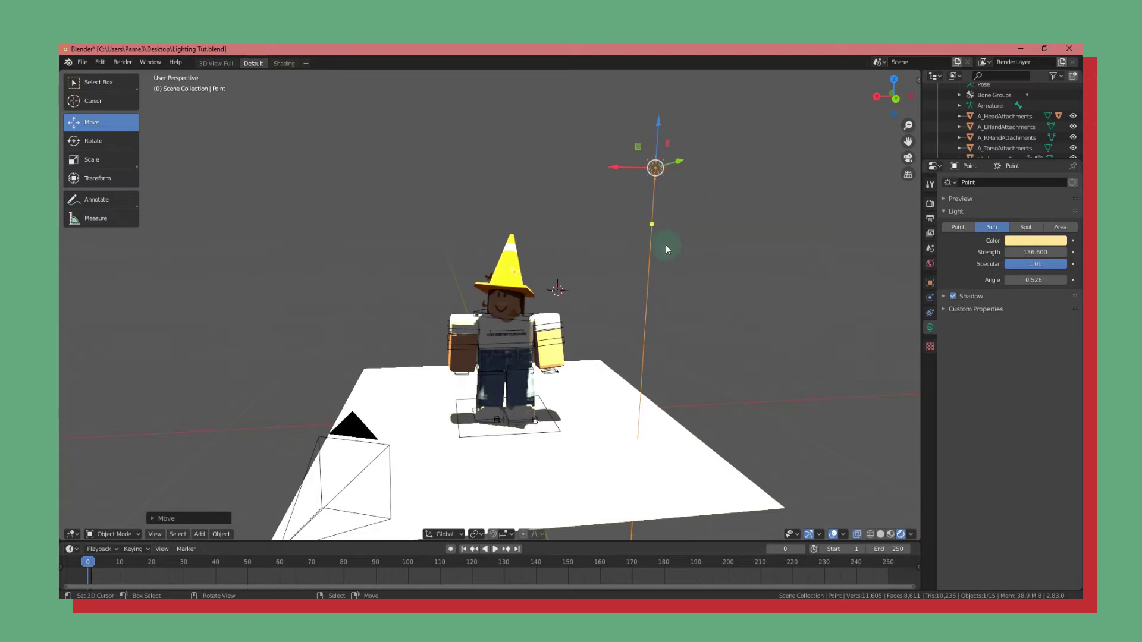
{"action": "mouse_move", "coordinate": [654, 224]}
{"action": "left_mouse_down"}
{"action": "mouse_move", "coordinate": [652, 240]}
{"action": "mouse_move", "coordinate": [694, 238]}
{"action": "mouse_move", "coordinate": [626, 240]}
{"action": "mouse_move", "coordinate": [689, 237]}
{"action": "mouse_move", "coordinate": [630, 240]}
{"action": "mouse_move", "coordinate": [614, 258]}
{"action": "mouse_move", "coordinate": [515, 249]}
{"action": "mouse_move", "coordinate": [510, 217]}
{"action": "mouse_move", "coordinate": [725, 252]}
{"action": "mouse_move", "coordinate": [599, 270]}
{"action": "mouse_move", "coordinate": [454, 238]}
{"action": "mouse_move", "coordinate": [660, 251]}
{"action": "mouse_move", "coordinate": [524, 244]}
{"action": "mouse_move", "coordinate": [512, 263]}
{"action": "left_mouse_up"}
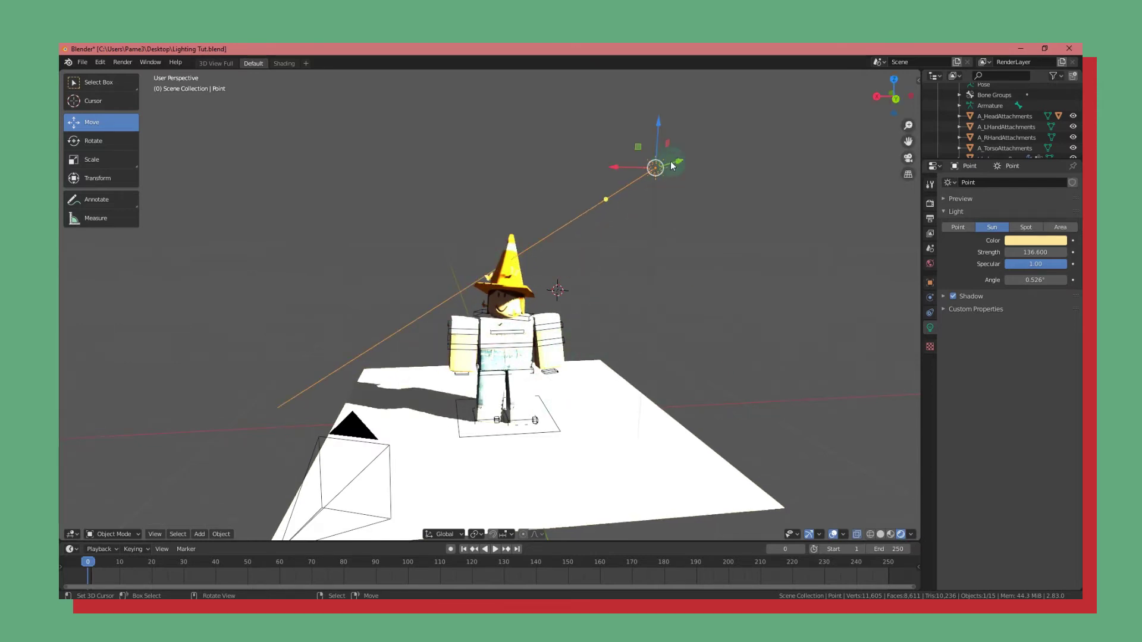
Move the aimed sun light to different positions on both sides of the character, ending well away from it.
{"action": "left_click_drag", "start_coordinate": [617, 164], "coordinate": [739, 120]}
{"action": "left_click_drag", "start_coordinate": [162, 302], "coordinate": [581, 297]}
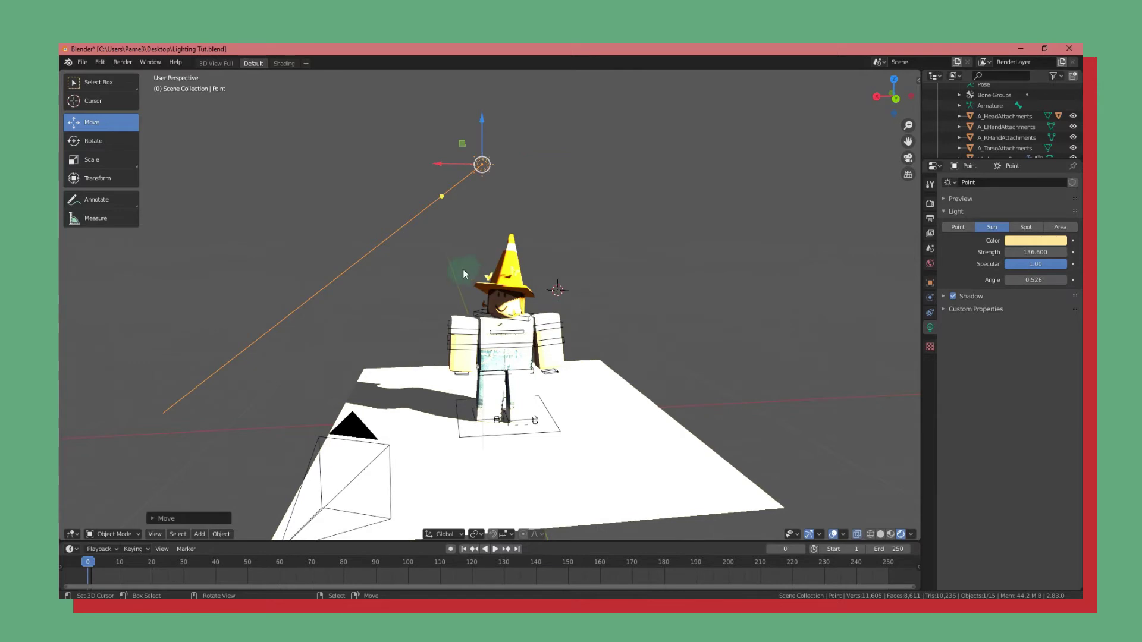
{"action": "left_click_drag", "start_coordinate": [426, 171], "coordinate": [780, 257]}
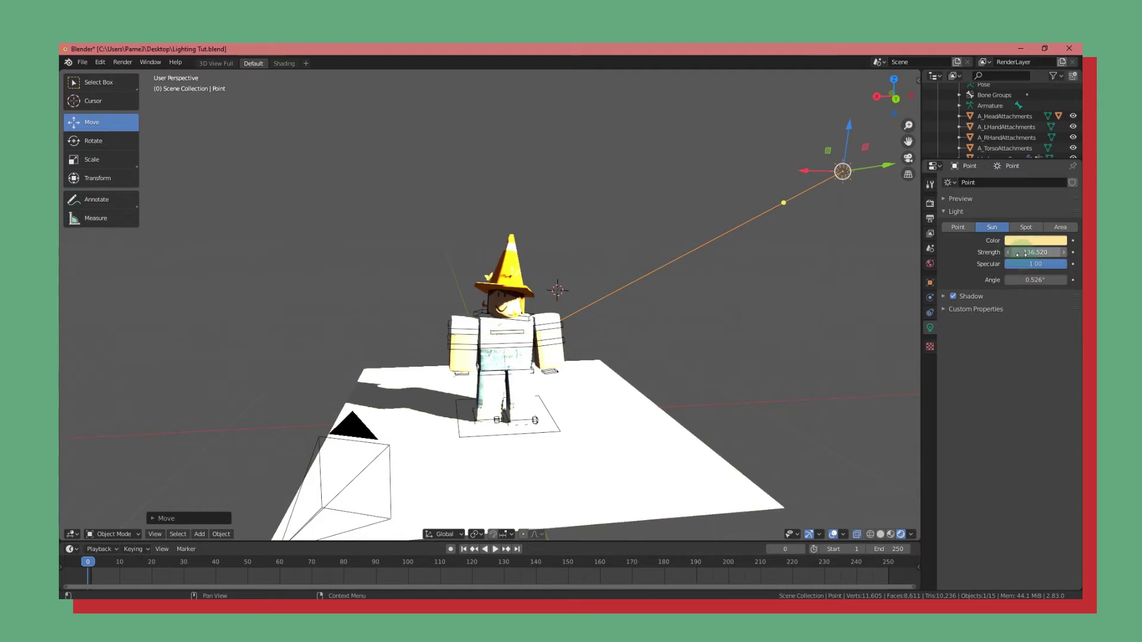
Lower the sun light's strength to 4.870 and move the light down beside the character.
{"action": "left_click", "coordinate": [1040, 252]}
{"action": "left_click_drag", "start_coordinate": [1040, 253], "coordinate": [1019, 252]}
{"action": "middle_click_drag", "start_coordinate": [773, 339], "coordinate": [747, 191]}
{"action": "left_click_drag", "start_coordinate": [751, 227], "coordinate": [712, 319]}
{"action": "middle_click_drag", "start_coordinate": [712, 319], "coordinate": [824, 321]}
Rotate the sun light to a low angle so its direction line points towards the character.
{"action": "key", "text": "r"}
{"action": "left_click_drag", "start_coordinate": [824, 331], "coordinate": [722, 302]}
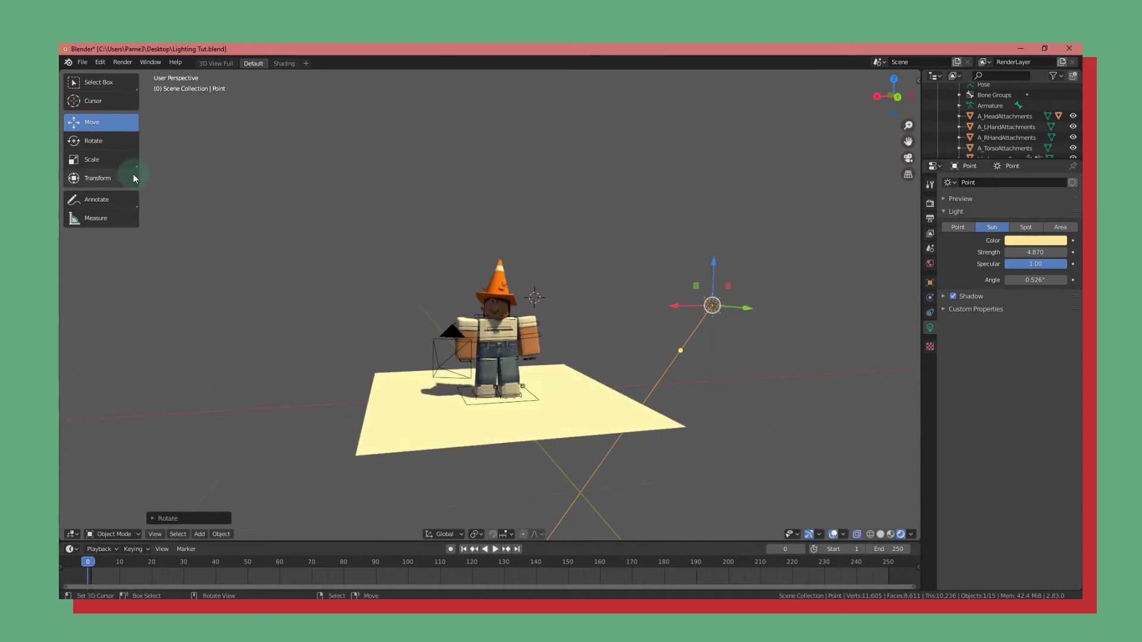
{"action": "left_click", "coordinate": [112, 146]}
{"action": "left_click_drag", "start_coordinate": [743, 266], "coordinate": [783, 309]}
{"action": "scroll", "coordinate": [783, 305], "scroll_direction": "up", "scroll_amount": 3}
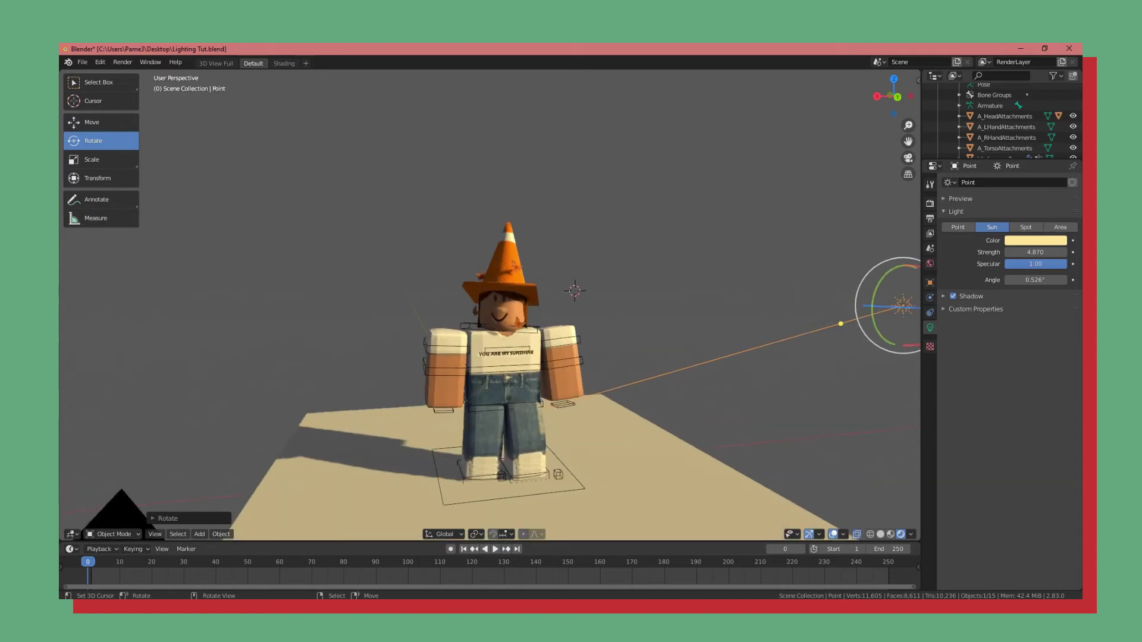
Examine the sun's light and shadows on the character and ground from near and far.
{"action": "scroll", "coordinate": [477, 279], "scroll_direction": "down", "scroll_amount": 3}
{"action": "scroll", "coordinate": [521, 337], "scroll_direction": "up", "scroll_amount": 4}
{"action": "scroll", "coordinate": [752, 303], "scroll_direction": "down", "scroll_amount": 3}
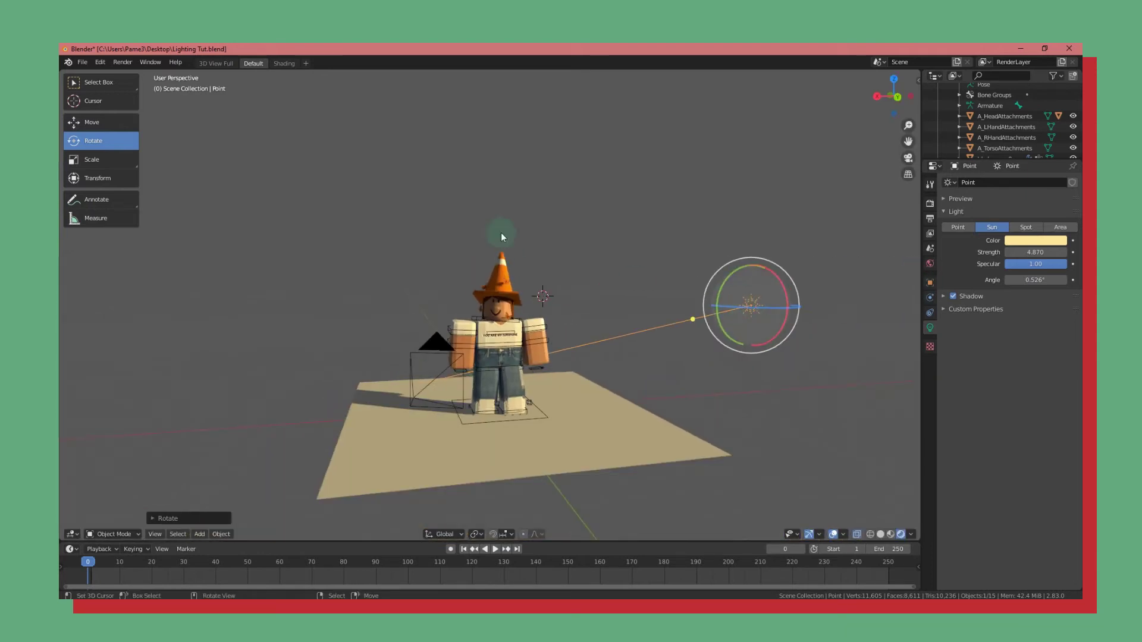
{"action": "scroll", "coordinate": [569, 331], "scroll_direction": "up", "scroll_amount": 2}
{"action": "scroll", "coordinate": [522, 344], "scroll_direction": "up", "scroll_amount": 2}
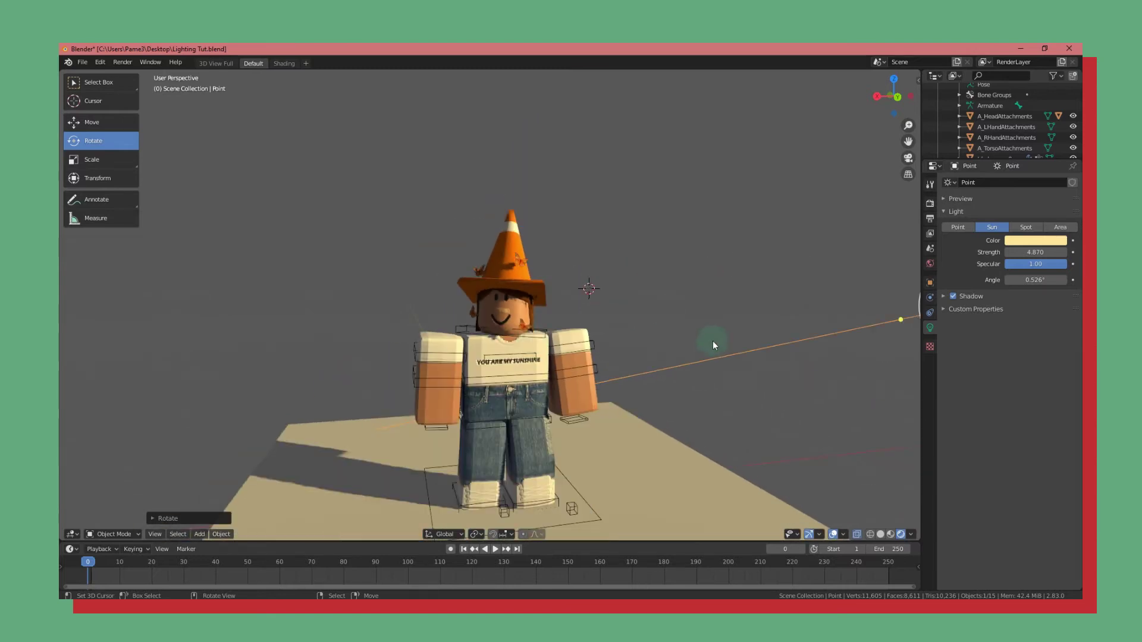
{"action": "scroll", "coordinate": [712, 341], "scroll_direction": "down", "scroll_amount": 3}
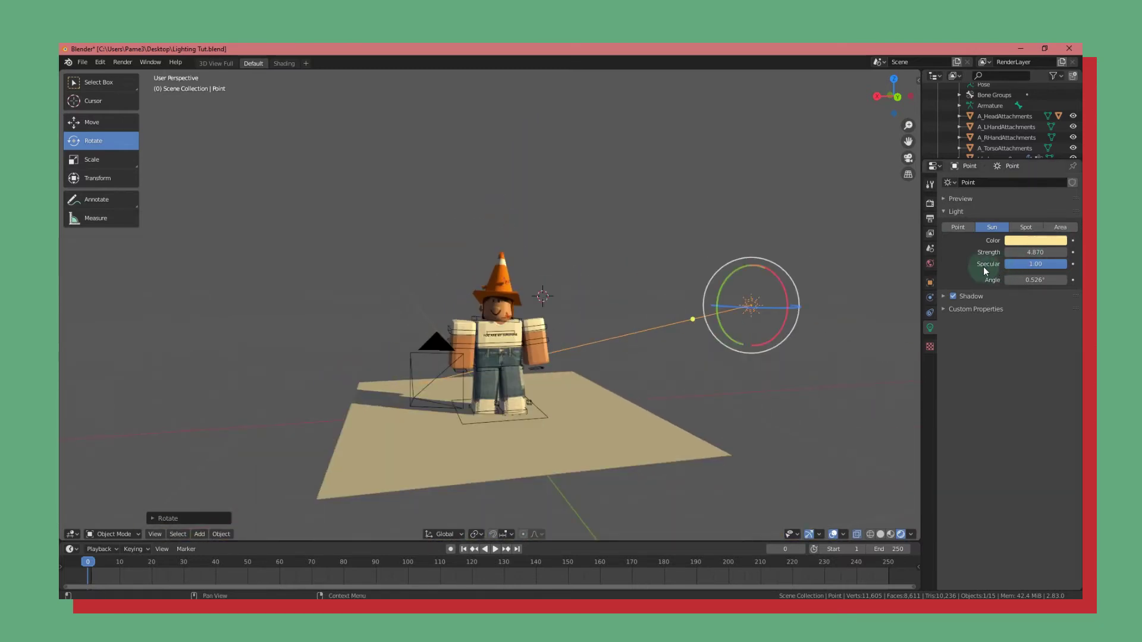
{"action": "scroll", "coordinate": [652, 327], "scroll_direction": "up", "scroll_amount": 4}
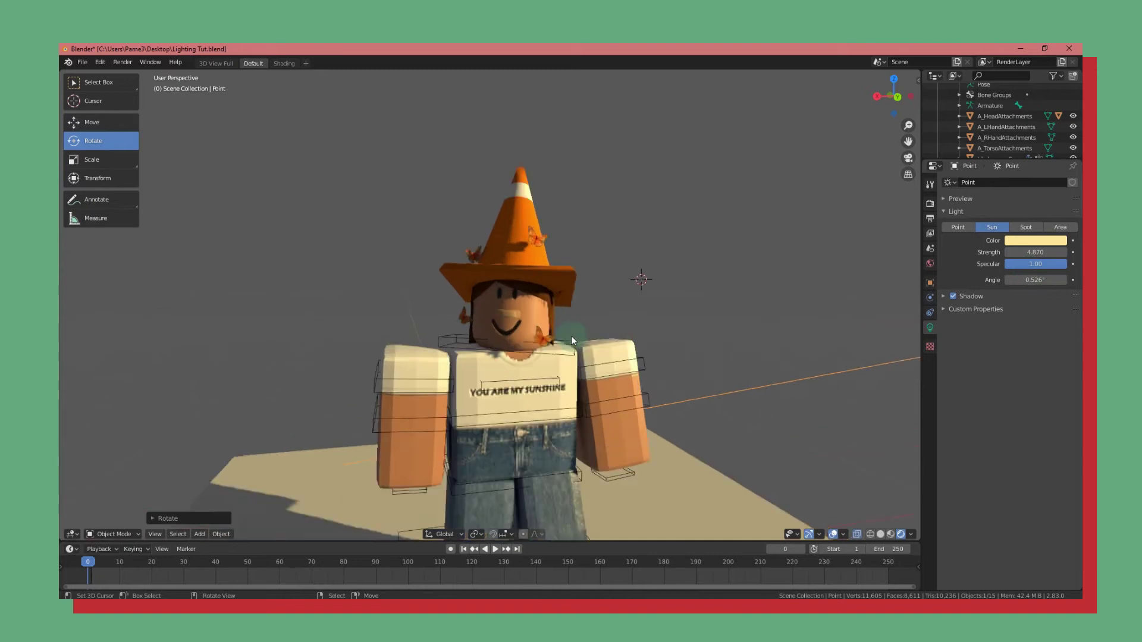
{"action": "scroll", "coordinate": [765, 308], "scroll_direction": "down", "scroll_amount": 2}
{"action": "scroll", "coordinate": [766, 309], "scroll_direction": "down", "scroll_amount": 3}
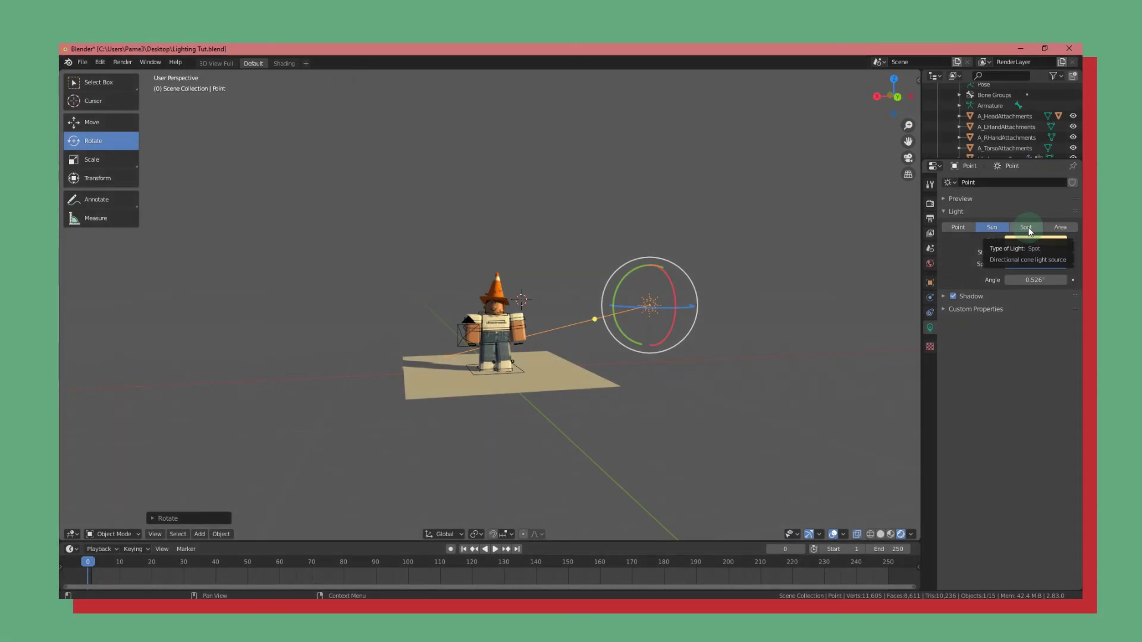
Change the light type to Spot and rotate it in the back view until its cone points straight down.
{"action": "left_click", "coordinate": [1030, 230]}
{"action": "scroll", "coordinate": [811, 269], "scroll_direction": "up", "scroll_amount": 2}
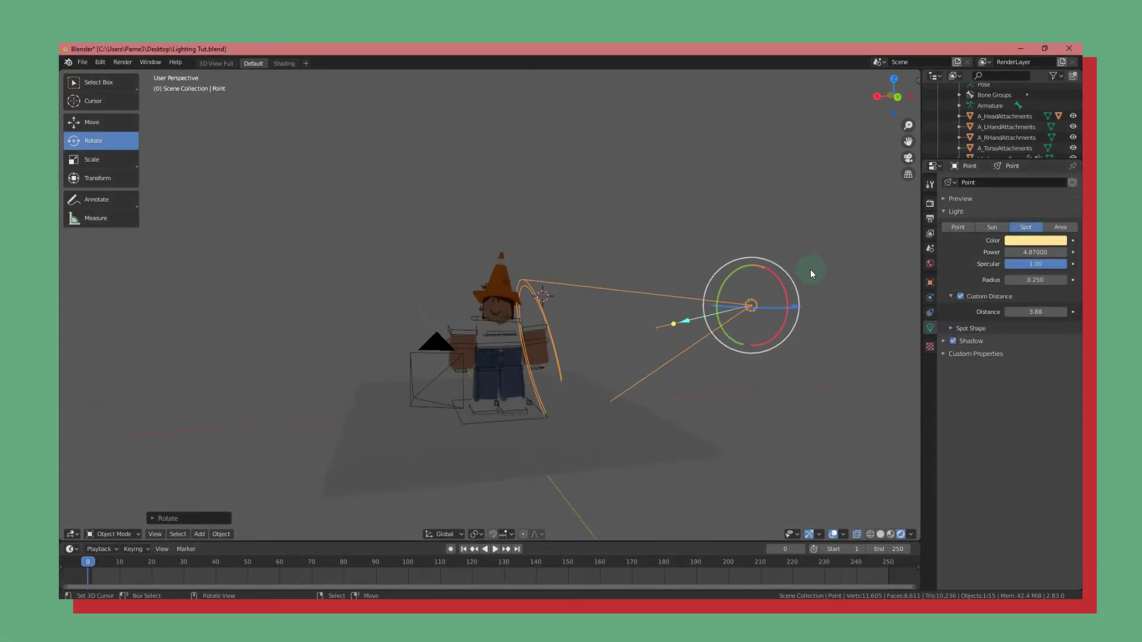
{"action": "scroll", "coordinate": [745, 338], "scroll_direction": "down", "scroll_amount": 3}
{"action": "scroll", "coordinate": [745, 337], "scroll_direction": "up", "scroll_amount": 2}
{"action": "key", "text": "ctrl+KP_1"}
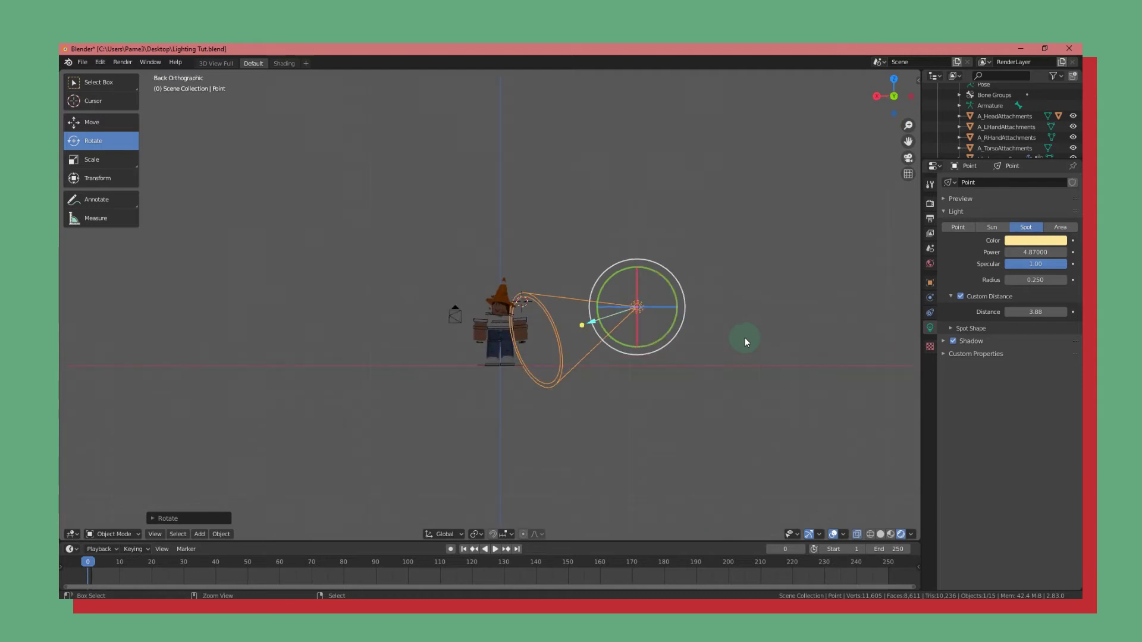
{"action": "key", "text": "r"}
{"action": "left_click", "coordinate": [714, 205]}
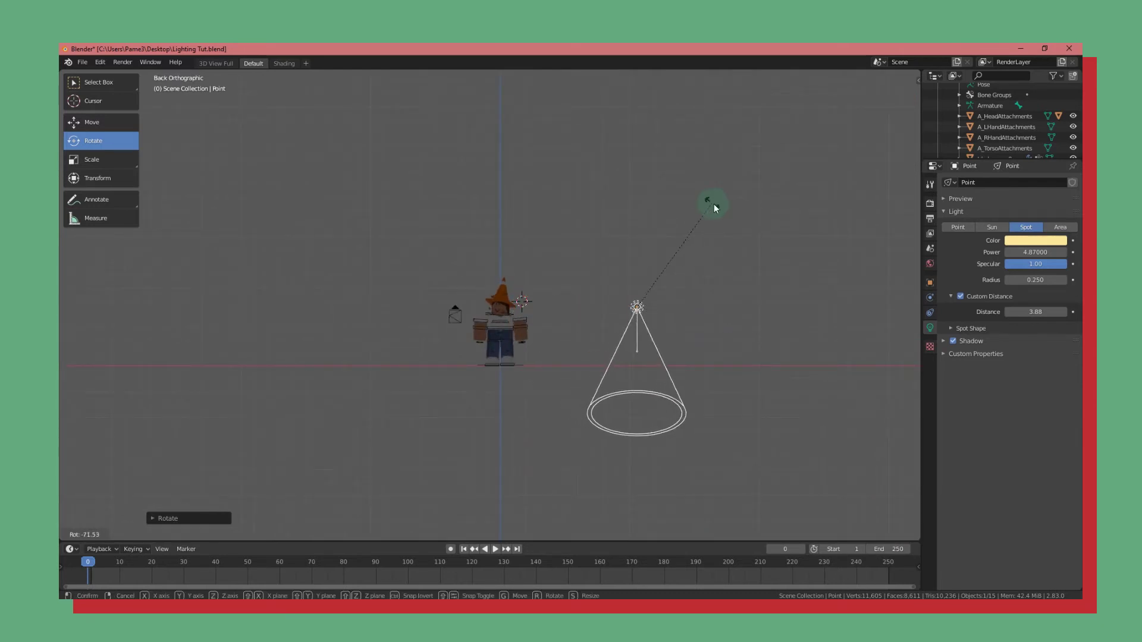
Rotate the spot light in the right side view so its cone points vertically downward there too.
{"action": "key", "text": "KP_3"}
{"action": "key", "text": "r"}
{"action": "left_click", "coordinate": [561, 247]}
{"action": "key", "text": "r"}
{"action": "left_click", "coordinate": [641, 264]}
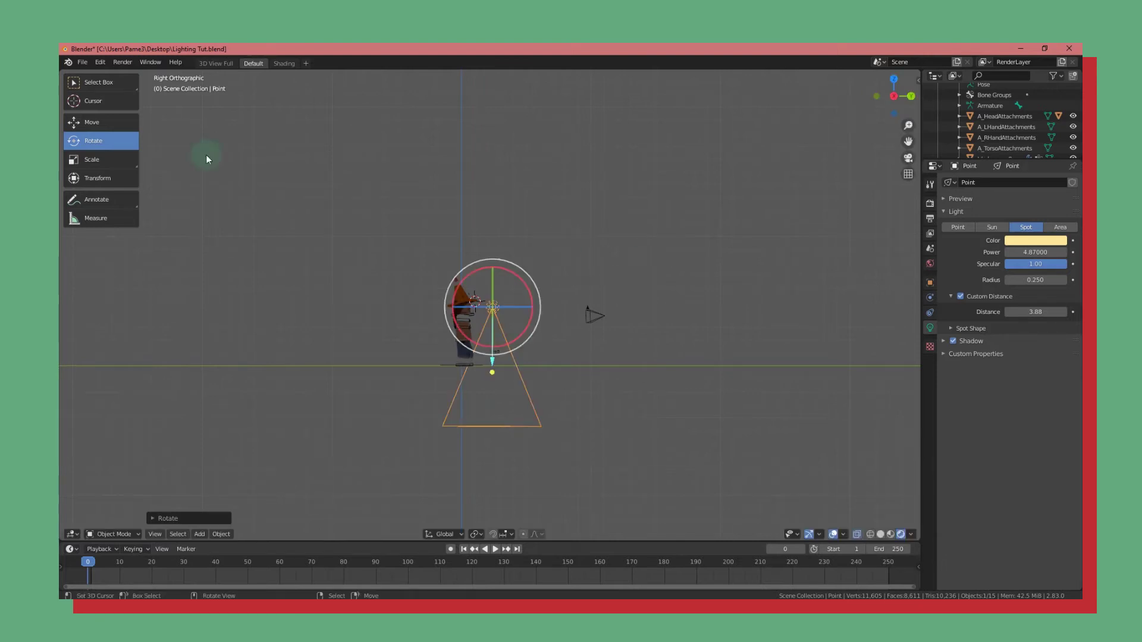
Move the spot light up and over the character so its cone is centered above the hat.
{"action": "left_click", "coordinate": [135, 126]}
{"action": "left_click_drag", "start_coordinate": [488, 261], "coordinate": [493, 165]}
{"action": "left_click_drag", "start_coordinate": [537, 209], "coordinate": [504, 206]}
{"action": "middle_click_drag", "start_coordinate": [543, 231], "coordinate": [375, 277]}
{"action": "left_click_drag", "start_coordinate": [607, 204], "coordinate": [495, 226]}
{"action": "middle_click_drag", "start_coordinate": [495, 226], "coordinate": [512, 258]}
{"action": "left_click_drag", "start_coordinate": [512, 258], "coordinate": [499, 238]}
{"action": "middle_click_drag", "start_coordinate": [580, 313], "coordinate": [508, 152]}
{"action": "mouse_move", "coordinate": [508, 151]}
{"action": "left_mouse_down"}
{"action": "mouse_move", "coordinate": [507, 133]}
{"action": "mouse_move", "coordinate": [517, 203]}
{"action": "mouse_move", "coordinate": [525, 166]}
{"action": "mouse_move", "coordinate": [511, 152]}
{"action": "left_mouse_up"}
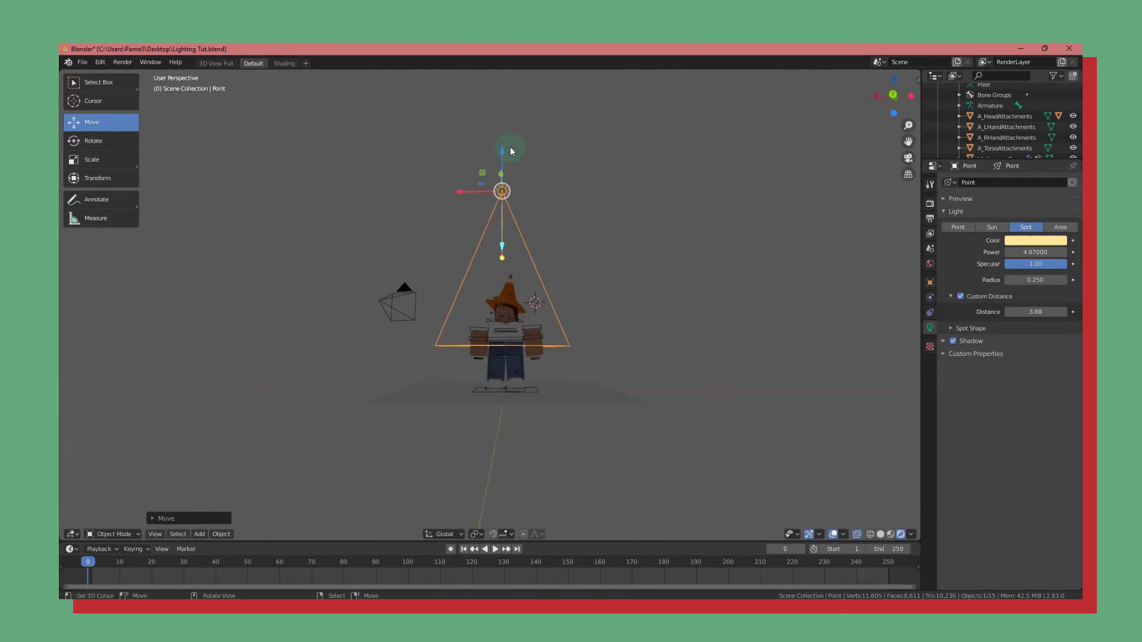
Adjust the spot light's height above the character and check the cone's alignment from several angles.
{"action": "middle_click_drag", "start_coordinate": [505, 294], "coordinate": [468, 180]}
{"action": "middle_click_drag", "start_coordinate": [530, 204], "coordinate": [472, 151]}
{"action": "left_click_drag", "start_coordinate": [472, 151], "coordinate": [473, 113]}
{"action": "middle_click_drag", "start_coordinate": [593, 220], "coordinate": [500, 62]}
{"action": "middle_click_drag", "start_coordinate": [470, 182], "coordinate": [519, 284]}
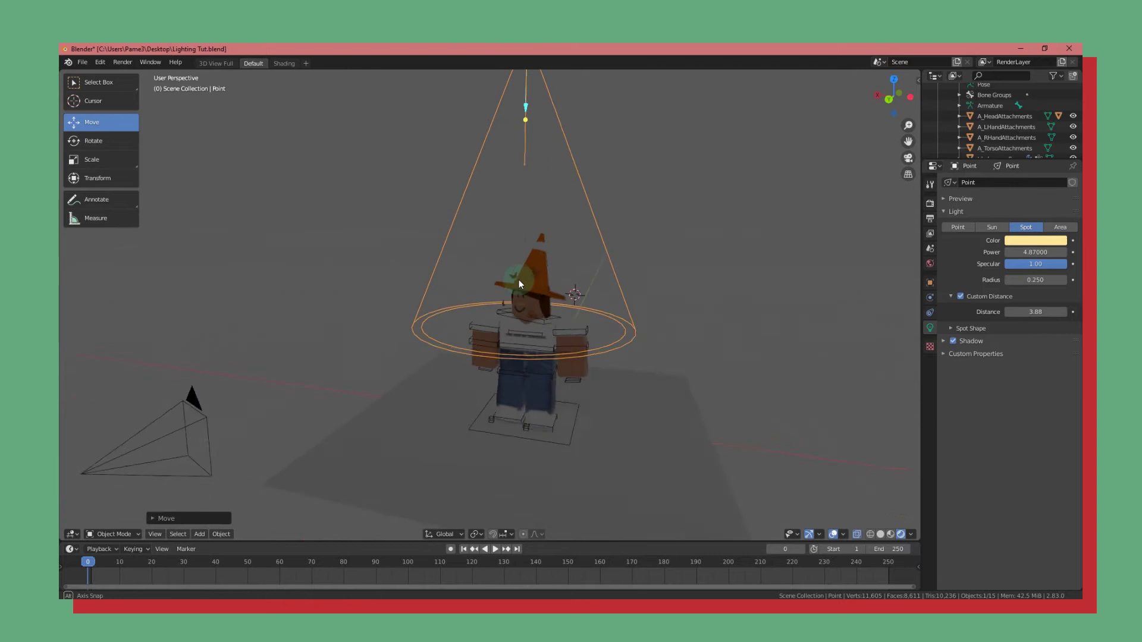
Set the spot light's power to 100 and check the lighting on the character.
{"action": "scroll", "coordinate": [519, 284], "scroll_direction": "up", "scroll_amount": 3}
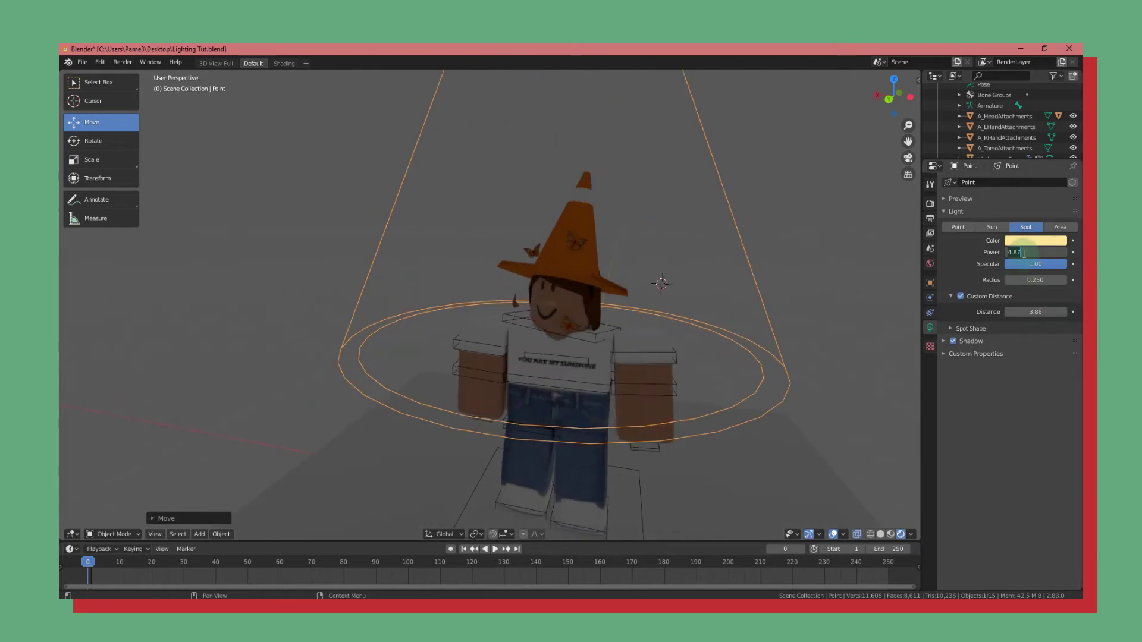
{"action": "key", "text": "Return"}
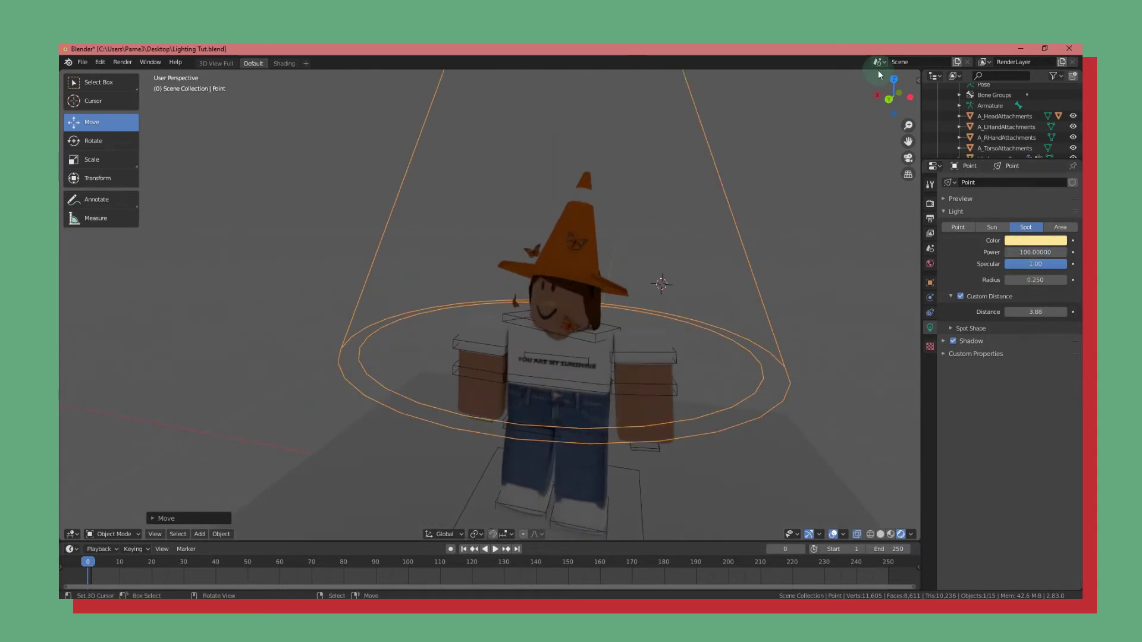
{"action": "scroll", "coordinate": [434, 323], "scroll_direction": "down", "scroll_amount": 4}
{"action": "middle_click_drag", "start_coordinate": [434, 324], "coordinate": [477, 348]}
{"action": "scroll", "coordinate": [476, 348], "scroll_direction": "up", "scroll_amount": 3}
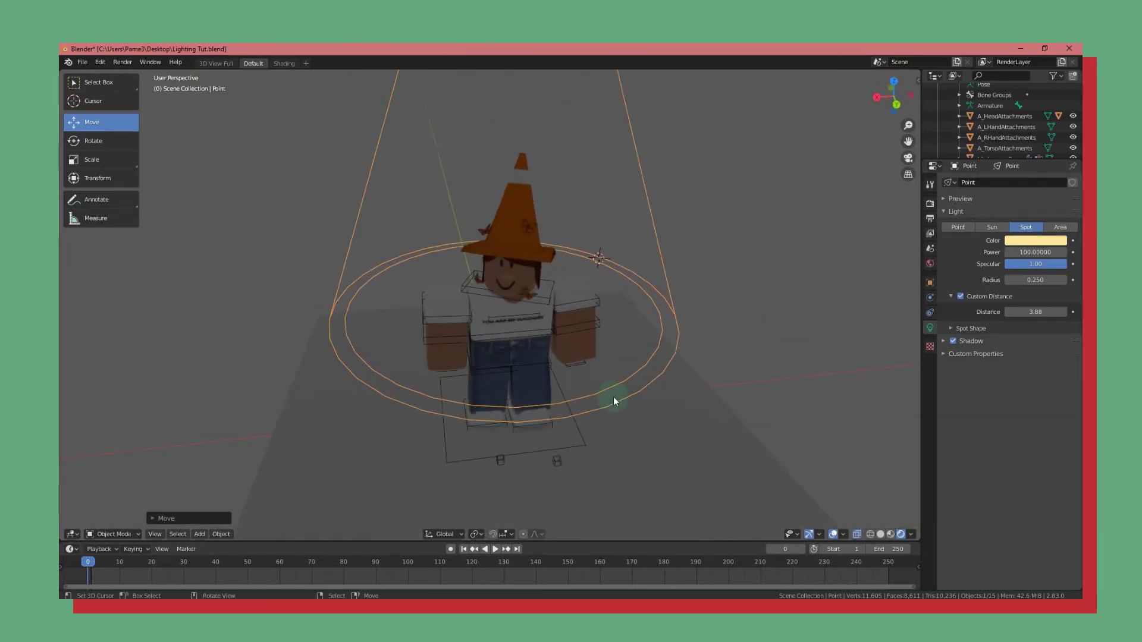
Raise the spot light's power to about 2270.6 and bring the light down closer to the hat.
{"action": "middle_click_drag", "start_coordinate": [613, 398], "coordinate": [652, 357]}
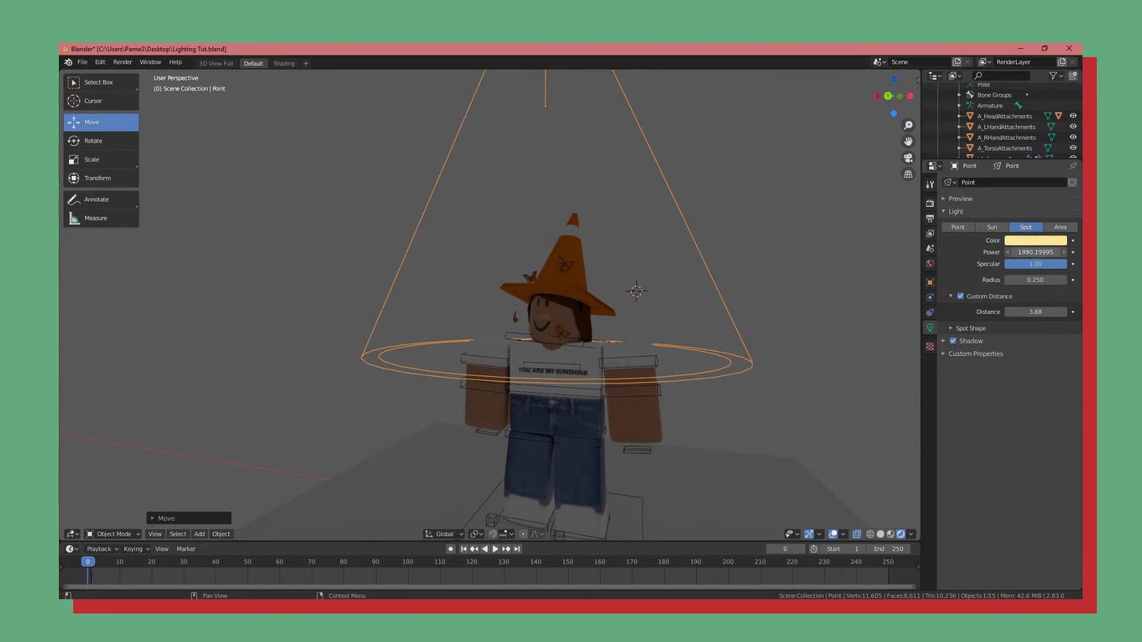
{"action": "scroll", "coordinate": [448, 320], "scroll_direction": "down", "scroll_amount": 10}
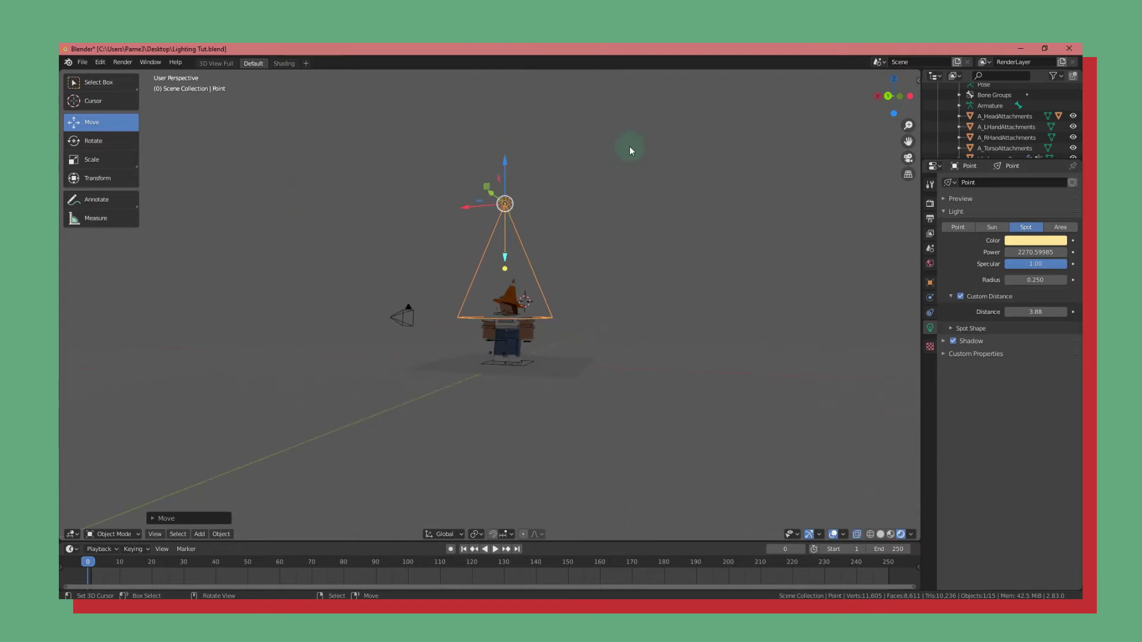
{"action": "left_click_drag", "start_coordinate": [510, 171], "coordinate": [618, 204]}
{"action": "scroll", "coordinate": [521, 210], "scroll_direction": "up", "scroll_amount": 4}
{"action": "scroll", "coordinate": [513, 200], "scroll_direction": "down", "scroll_amount": 1}
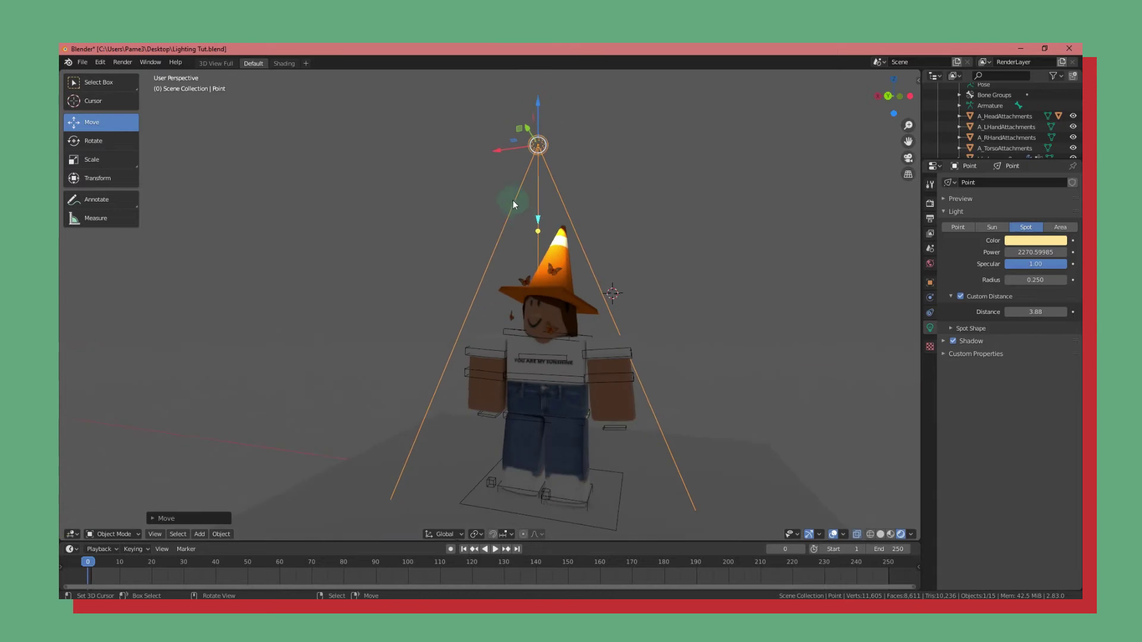
{"action": "mouse_move", "coordinate": [529, 184]}
{"action": "left_mouse_down"}
{"action": "mouse_move", "coordinate": [520, 169]}
{"action": "mouse_move", "coordinate": [520, 191]}
{"action": "mouse_move", "coordinate": [521, 167]}
{"action": "left_mouse_up"}
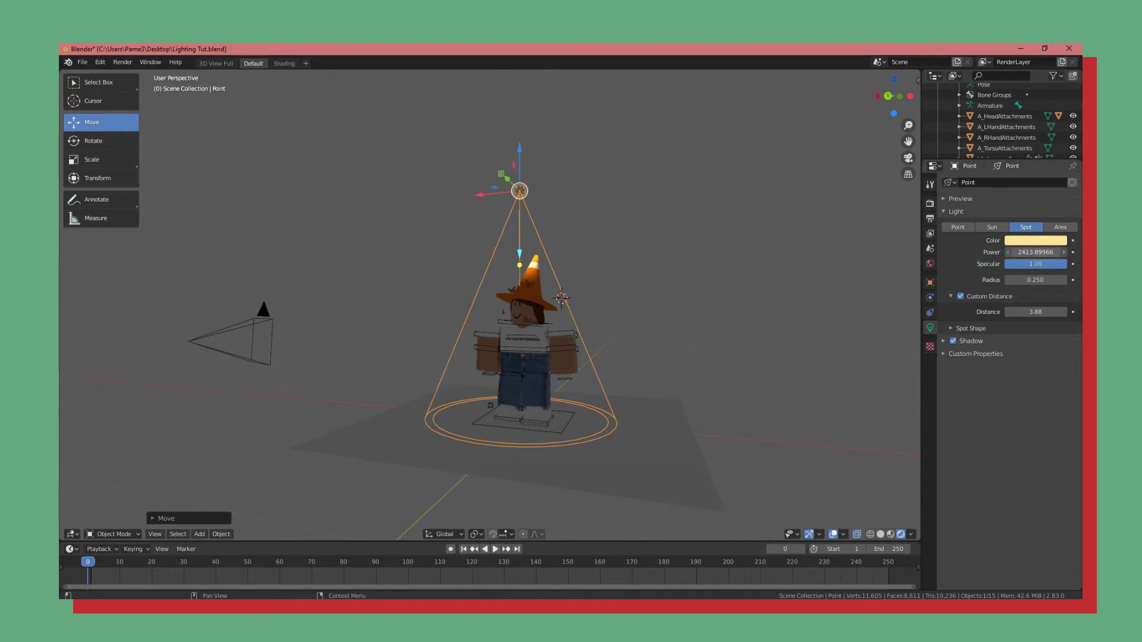
Set the spot light's power to 900 and check how it lights the hat and body.
{"action": "left_click", "coordinate": [1026, 251]}
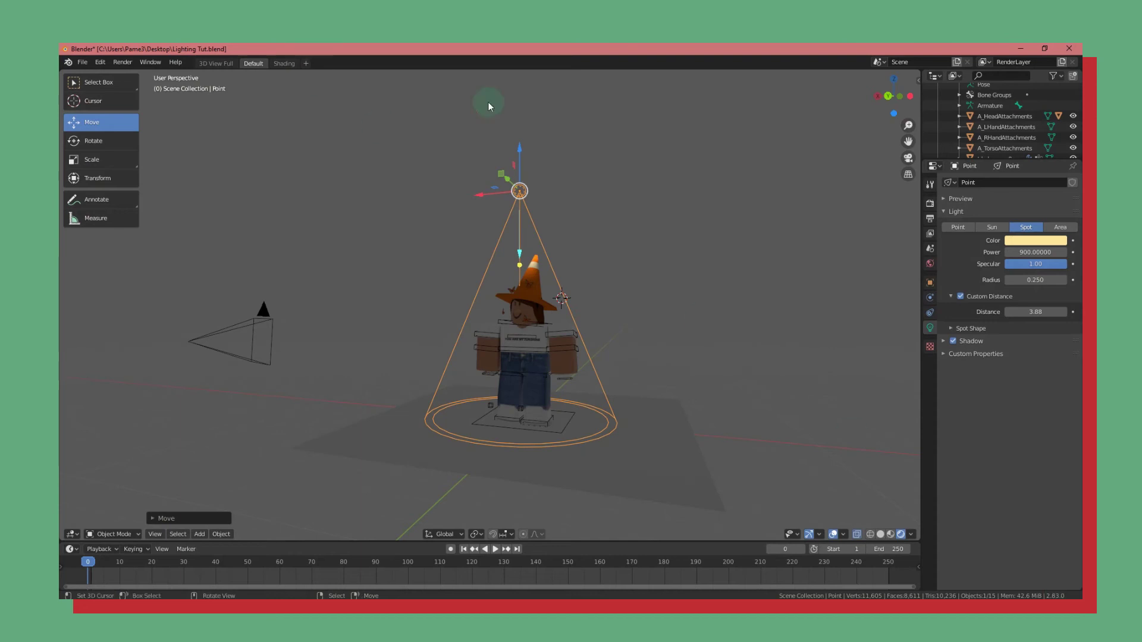
{"action": "scroll", "coordinate": [618, 220], "scroll_direction": "up", "scroll_amount": 3}
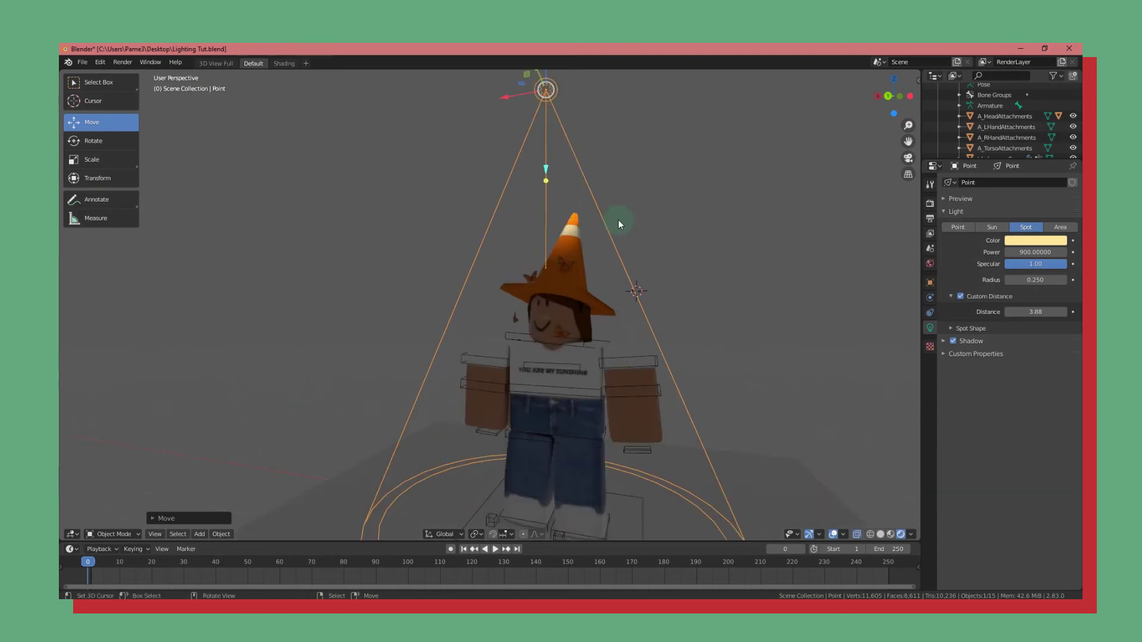
{"action": "scroll", "coordinate": [618, 219], "scroll_direction": "up", "scroll_amount": 3}
{"action": "scroll", "coordinate": [570, 307], "scroll_direction": "down", "scroll_amount": 5}
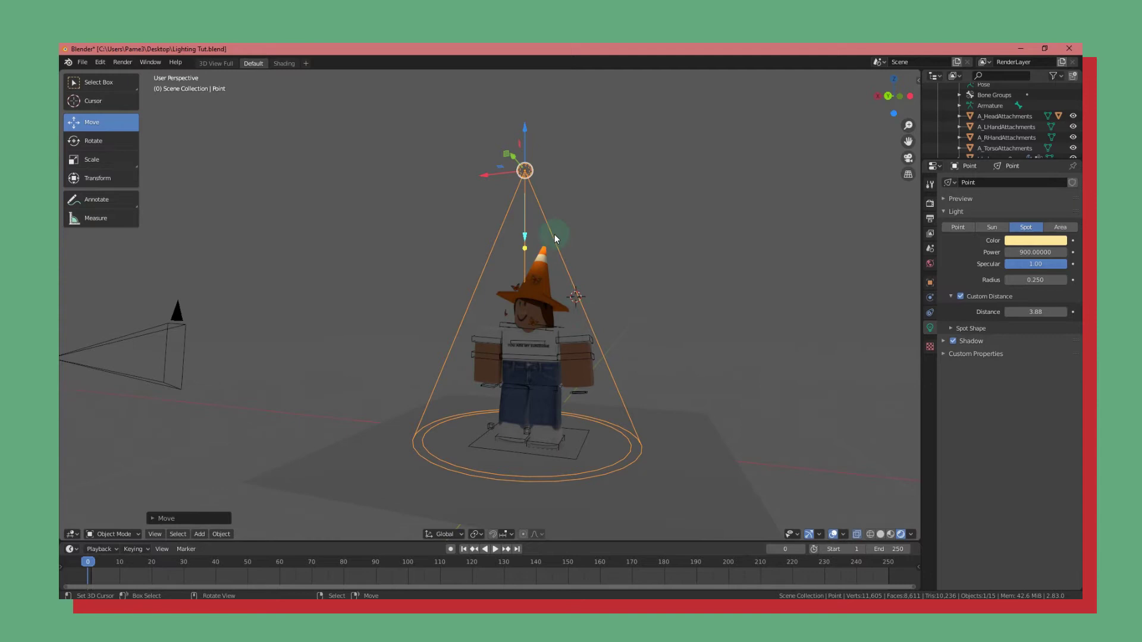
{"action": "scroll", "coordinate": [556, 241], "scroll_direction": "up", "scroll_amount": 3}
{"action": "scroll", "coordinate": [559, 232], "scroll_direction": "down", "scroll_amount": 2}
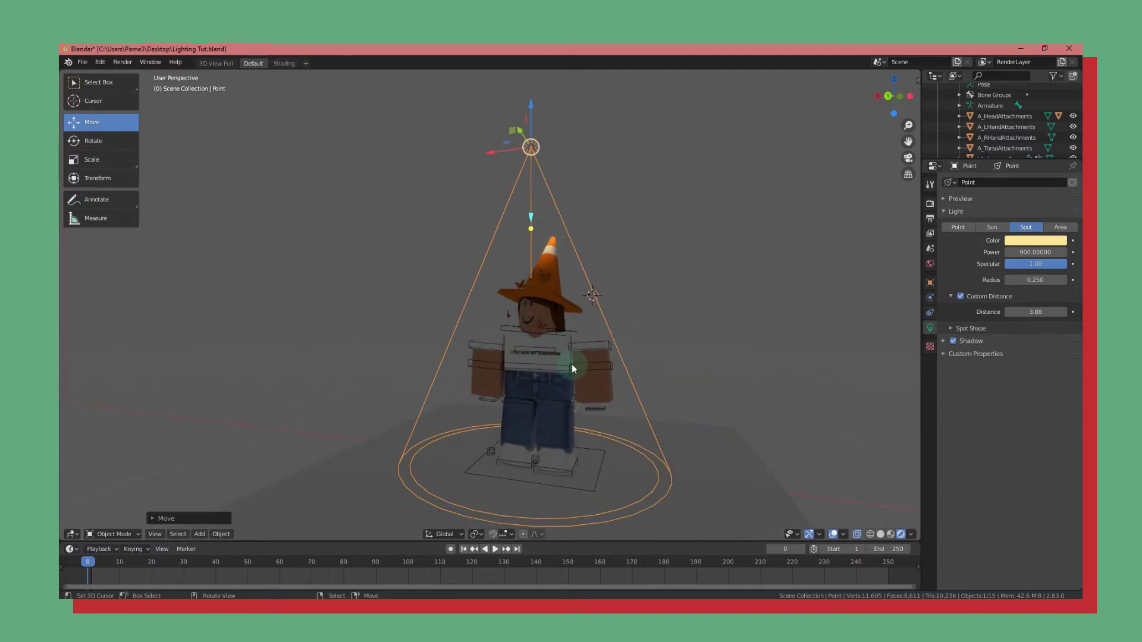
{"action": "scroll", "coordinate": [519, 340], "scroll_direction": "up", "scroll_amount": 1}
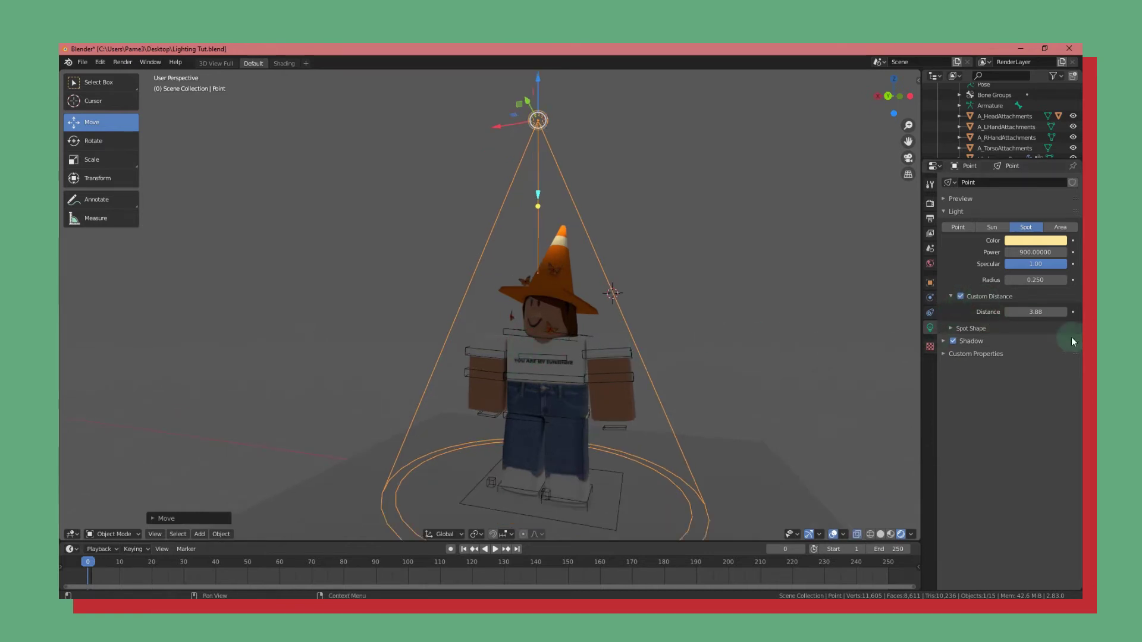
Increase the spot light's custom distance to 8.42 and inspect the lighting on the hat and shoulders.
{"action": "left_click_drag", "start_coordinate": [1035, 312], "coordinate": [1124, 311]}
{"action": "mouse_move", "coordinate": [1047, 312]}
{"action": "left_mouse_down"}
{"action": "mouse_move", "coordinate": [1064, 312]}
{"action": "mouse_move", "coordinate": [1023, 312]}
{"action": "mouse_move", "coordinate": [1041, 312]}
{"action": "left_mouse_up"}
{"action": "scroll", "coordinate": [464, 356], "scroll_direction": "up", "scroll_amount": 3}
{"action": "middle_click_drag", "start_coordinate": [555, 370], "coordinate": [644, 352]}
{"action": "mouse_move", "coordinate": [468, 367]}
{"action": "middle_mouse_down"}
{"action": "mouse_move", "coordinate": [442, 378]}
{"action": "mouse_move", "coordinate": [462, 367]}
{"action": "middle_mouse_up"}
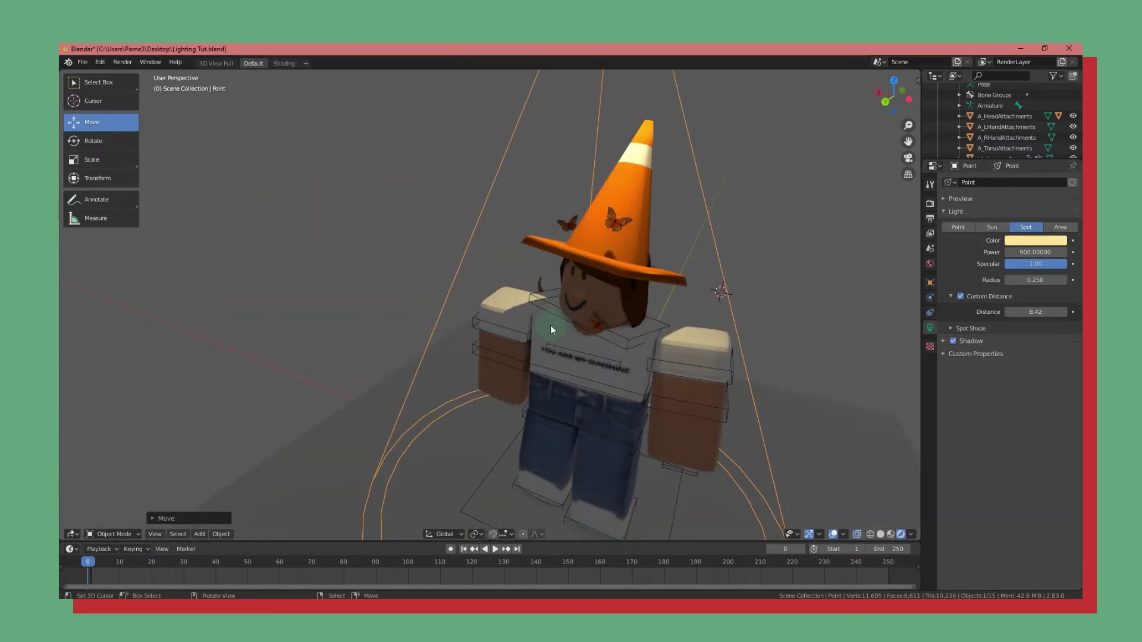
Set the spot light's radius to 0.223.
{"action": "middle_click_drag", "start_coordinate": [669, 335], "coordinate": [624, 332]}
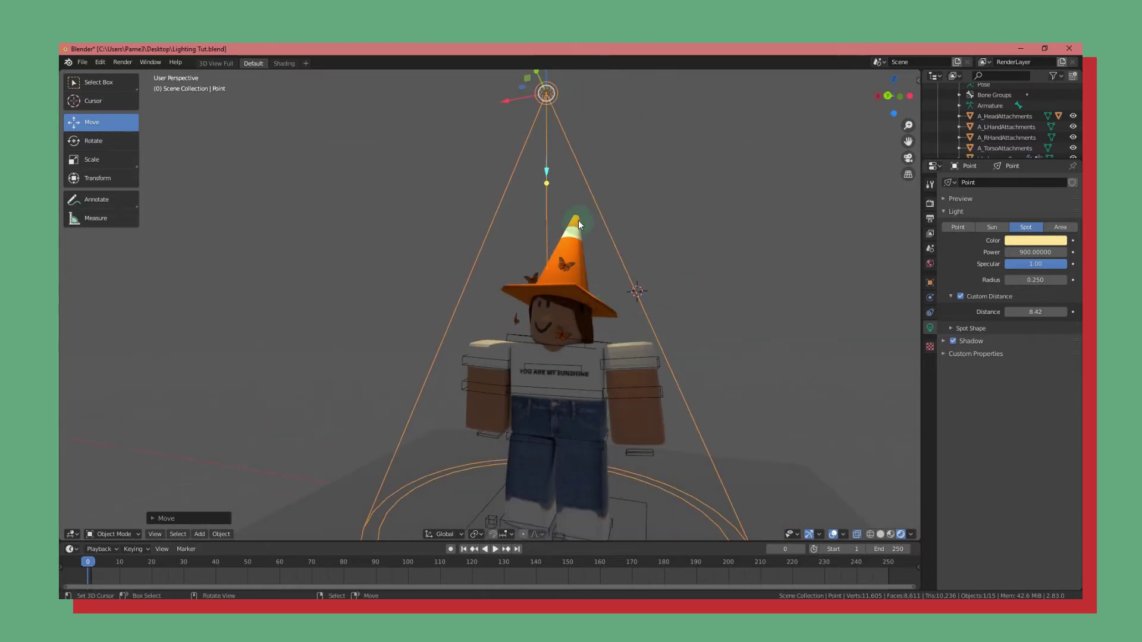
{"action": "scroll", "coordinate": [577, 255], "scroll_direction": "down", "scroll_amount": 1}
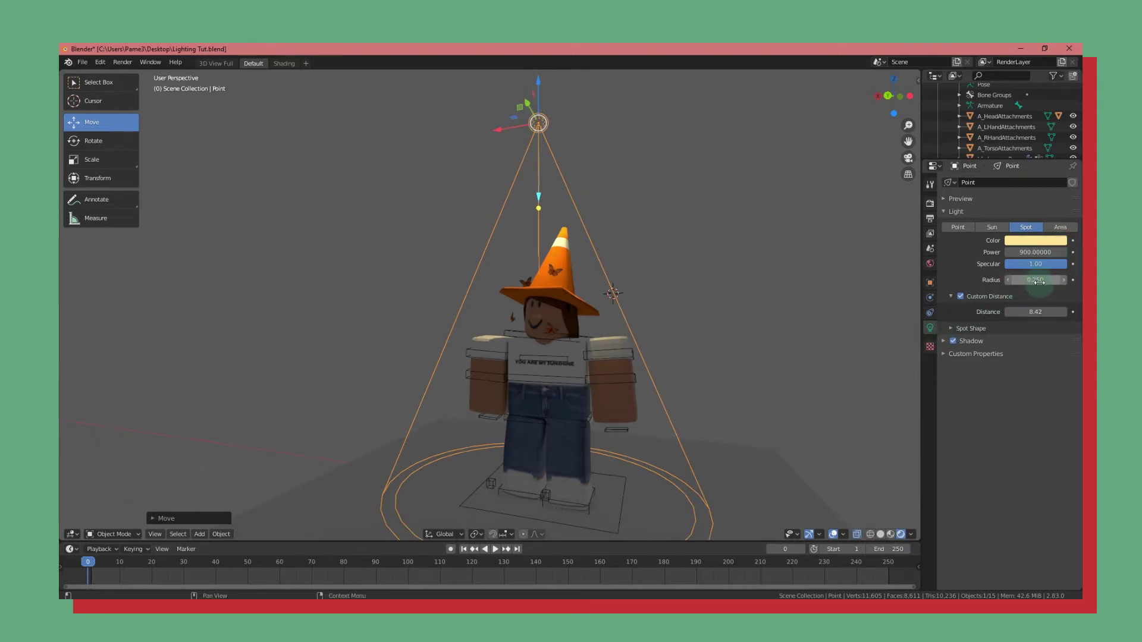
{"action": "left_click_drag", "start_coordinate": [1043, 279], "coordinate": [1037, 279]}
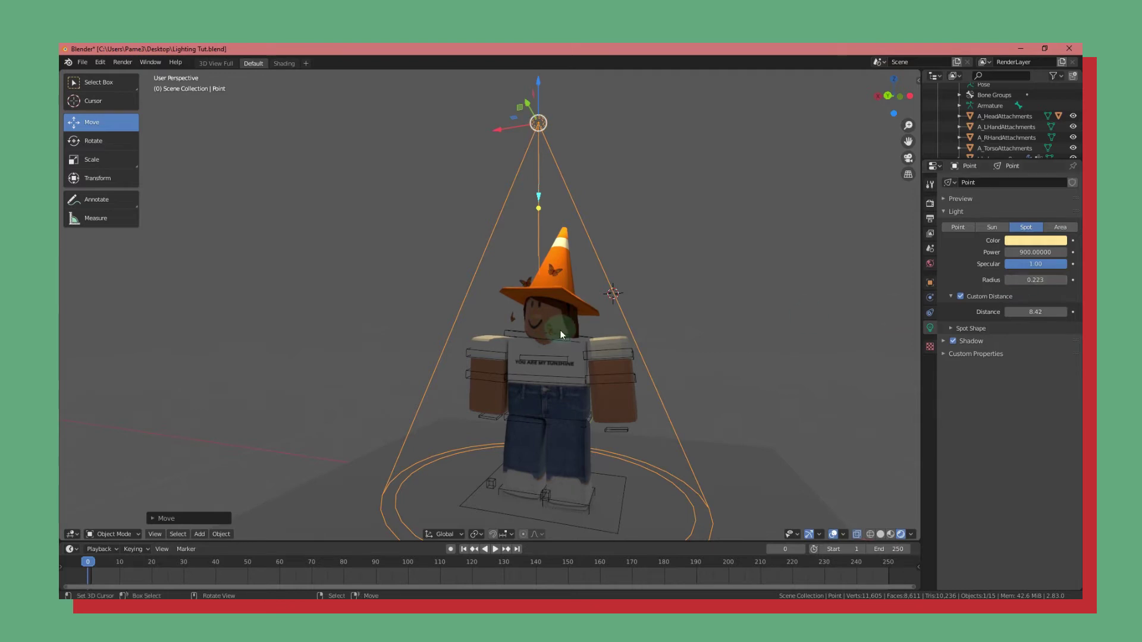
Increase the spot light's custom distance to 20.66 and check the lit circle on the ground plane.
{"action": "scroll", "coordinate": [560, 331], "scroll_direction": "down", "scroll_amount": 4}
{"action": "middle_click_drag", "start_coordinate": [676, 299], "coordinate": [718, 342]}
{"action": "left_click_drag", "start_coordinate": [1028, 313], "coordinate": [1062, 312]}
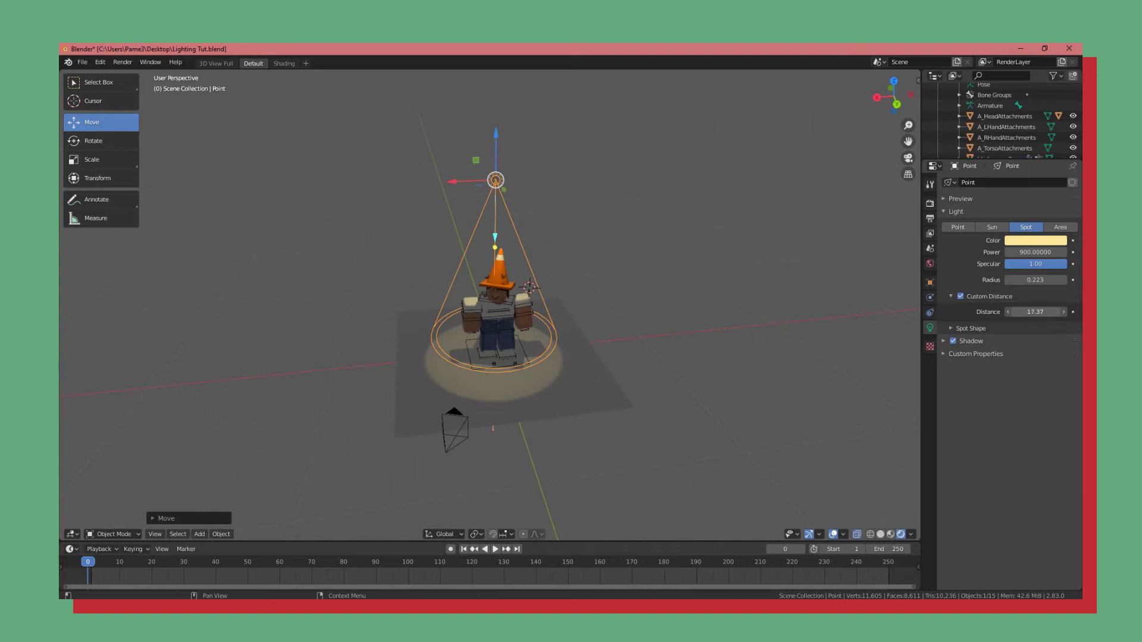
{"action": "left_click_drag", "start_coordinate": [1035, 312], "coordinate": [1047, 312]}
{"action": "scroll", "coordinate": [621, 363], "scroll_direction": "up", "scroll_amount": 3}
{"action": "middle_click_drag", "start_coordinate": [596, 379], "coordinate": [570, 399]}
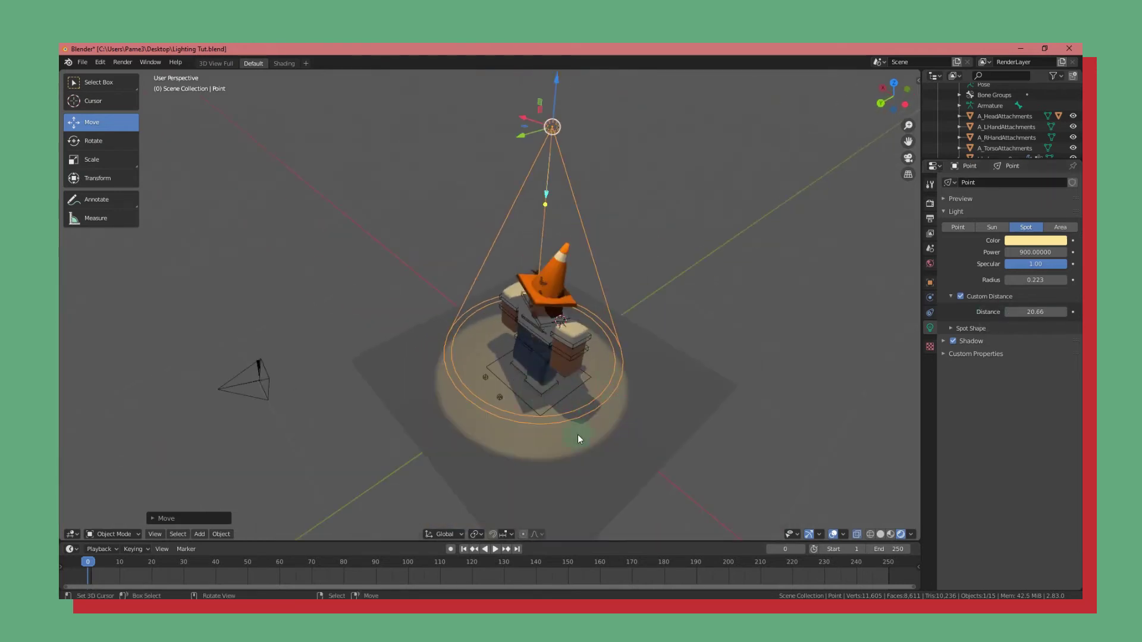
Select the ground plane under the character, deselect it, and reselect the spot light.
{"action": "left_click", "coordinate": [452, 401], "text": "shift"}
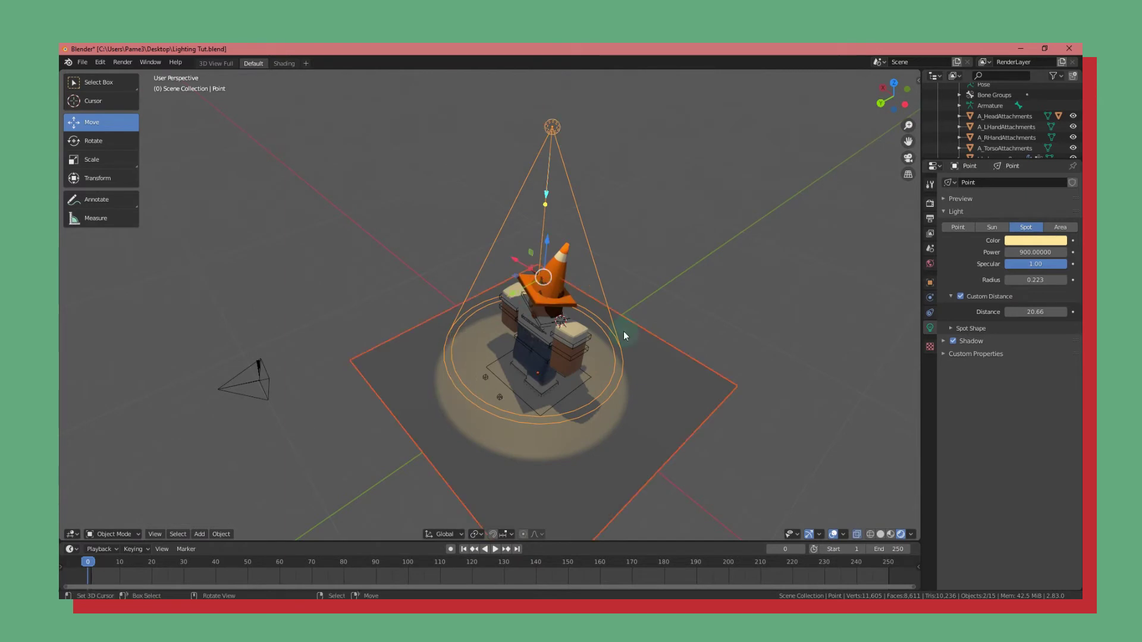
{"action": "left_click", "coordinate": [566, 466]}
{"action": "left_click", "coordinate": [580, 402]}
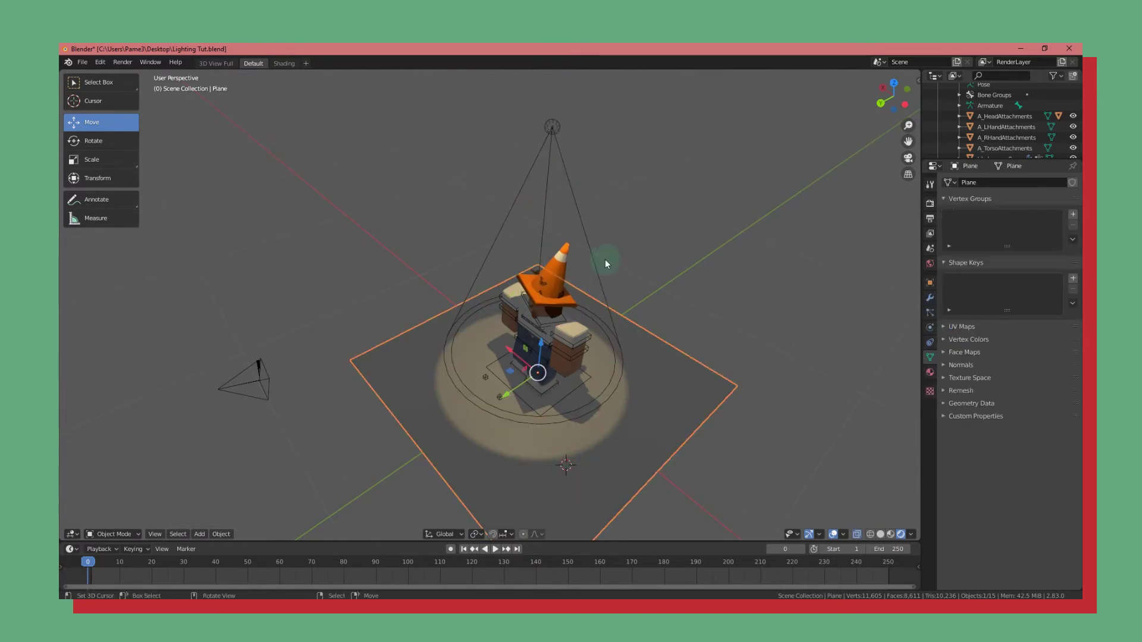
{"action": "left_click", "coordinate": [589, 204]}
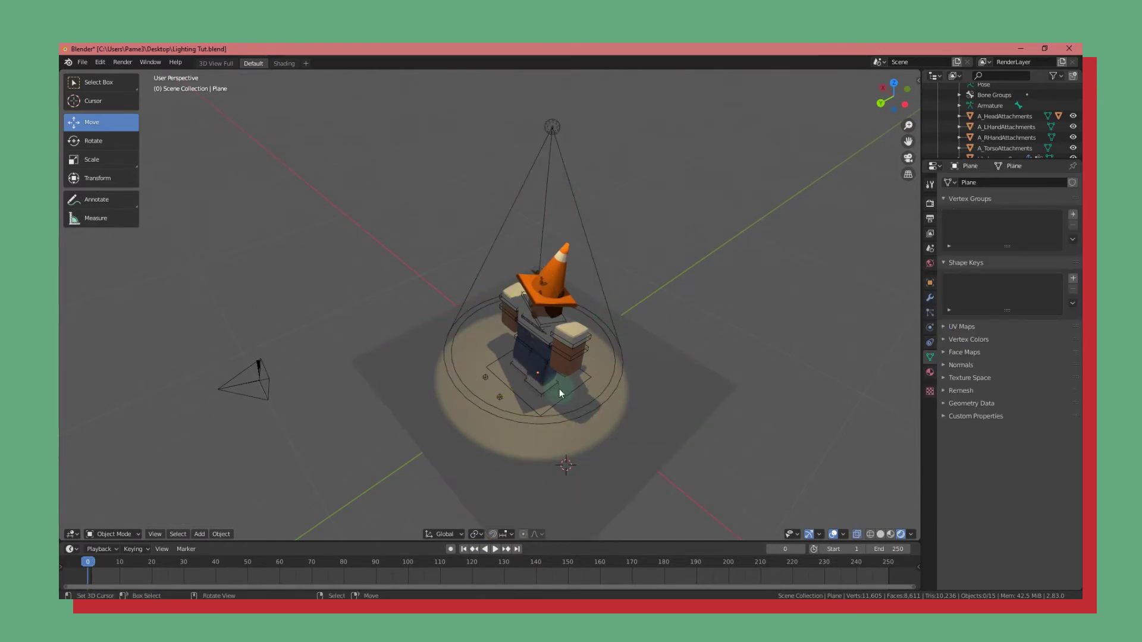
{"action": "left_click", "coordinate": [616, 377]}
Narrow the spot shape to a size of 33.9° and set its blend to 0.000.
{"action": "mouse_move", "coordinate": [615, 376]}
{"action": "middle_mouse_down"}
{"action": "mouse_move", "coordinate": [691, 343]}
{"action": "mouse_move", "coordinate": [597, 389]}
{"action": "middle_mouse_up"}
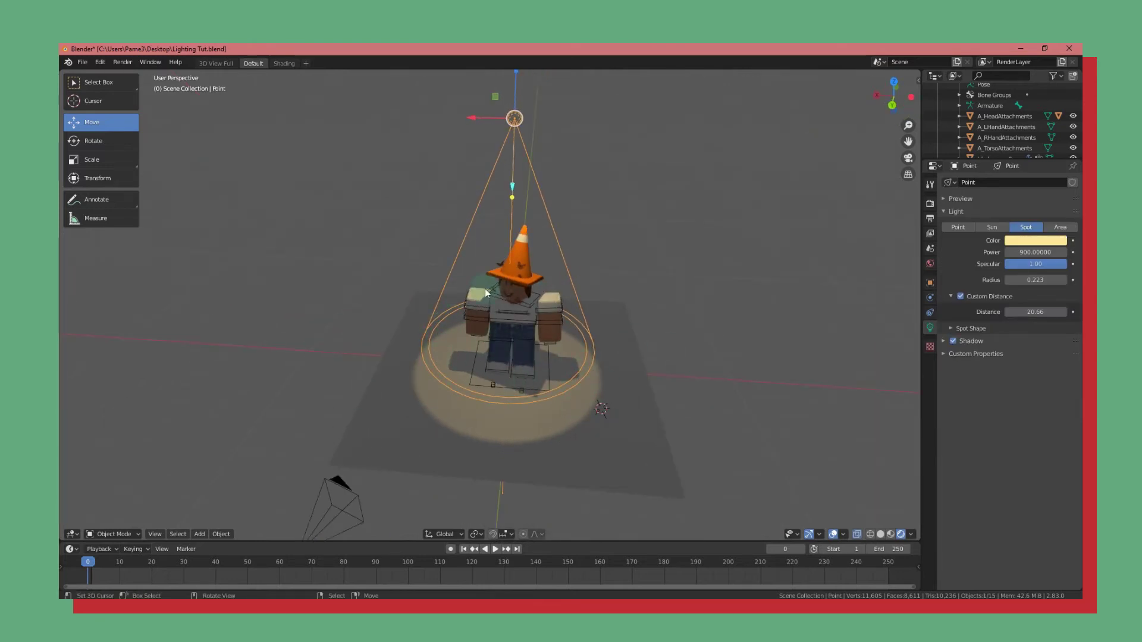
{"action": "left_click", "coordinate": [969, 329]}
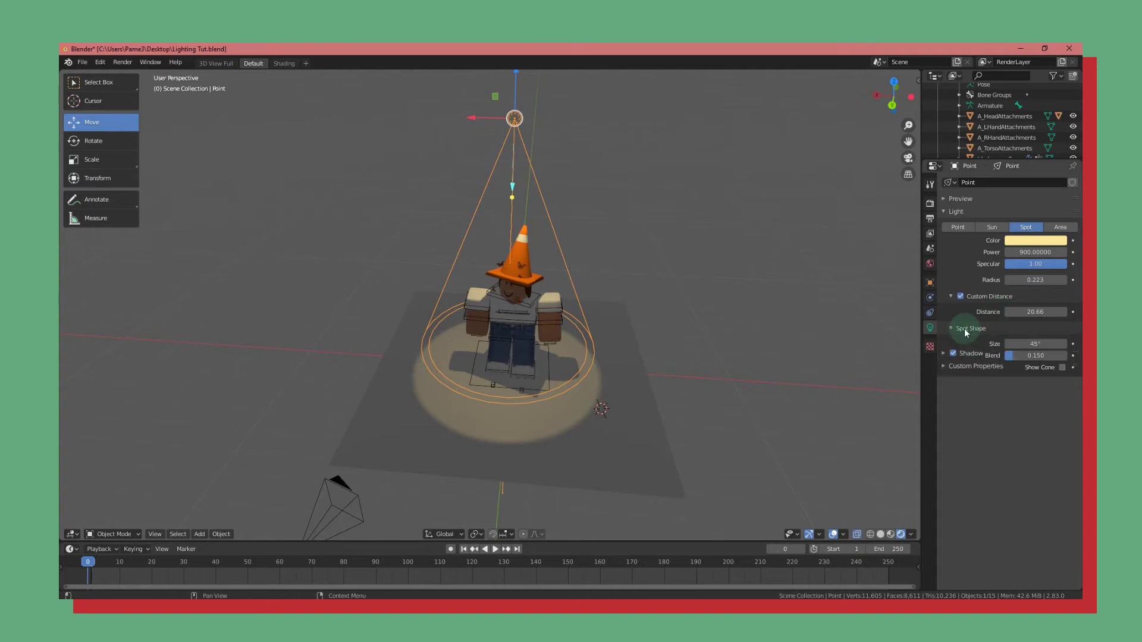
{"action": "left_click_drag", "start_coordinate": [1034, 344], "coordinate": [1012, 356]}
{"action": "scroll", "coordinate": [530, 366], "scroll_direction": "up", "scroll_amount": 5}
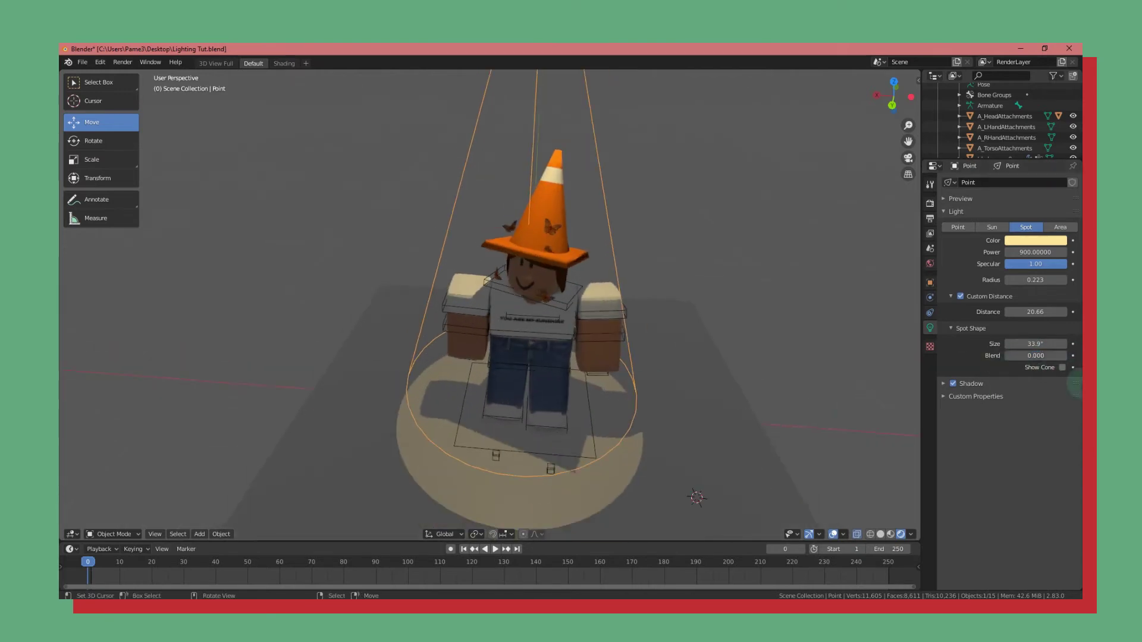
Show the spot light's cone, inspect it around the character, and hide it again.
{"action": "left_click", "coordinate": [1063, 368]}
{"action": "middle_click_drag", "start_coordinate": [540, 283], "coordinate": [446, 334]}
{"action": "middle_click_drag", "start_coordinate": [666, 336], "coordinate": [736, 280]}
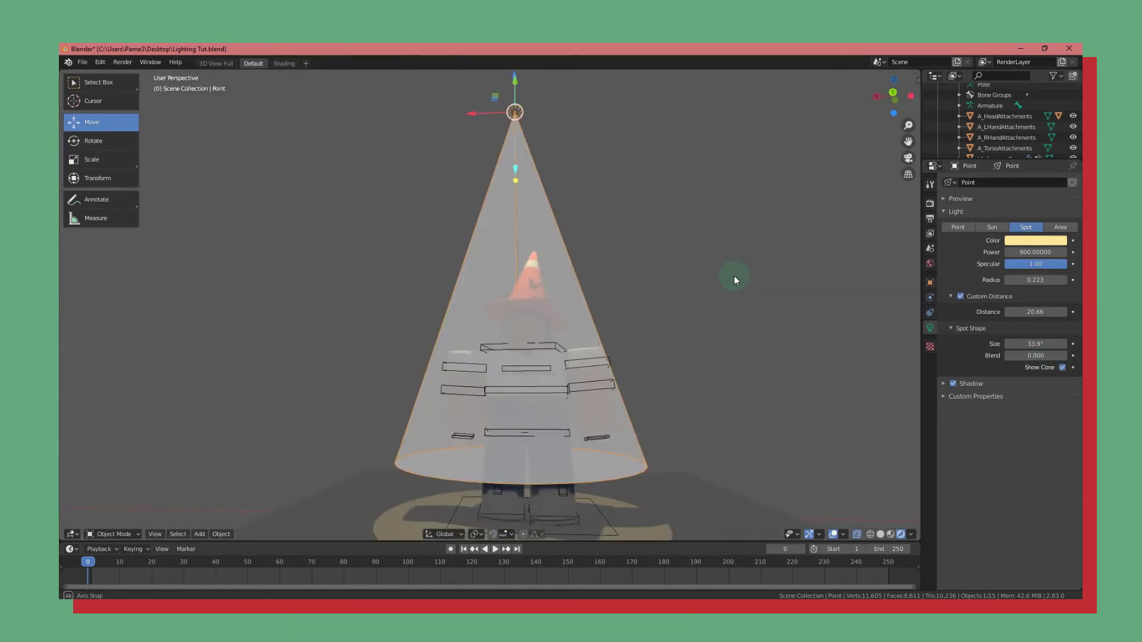
{"action": "left_click", "coordinate": [1063, 368]}
{"action": "middle_click_drag", "start_coordinate": [869, 363], "coordinate": [980, 367]}
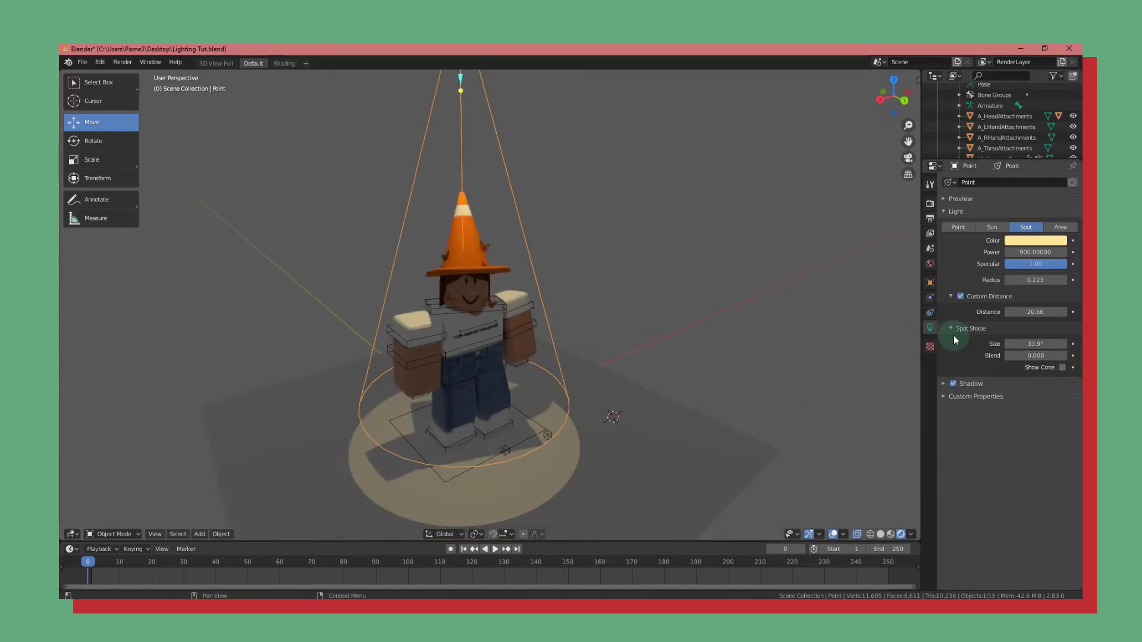
{"action": "middle_click_drag", "start_coordinate": [688, 355], "coordinate": [714, 351]}
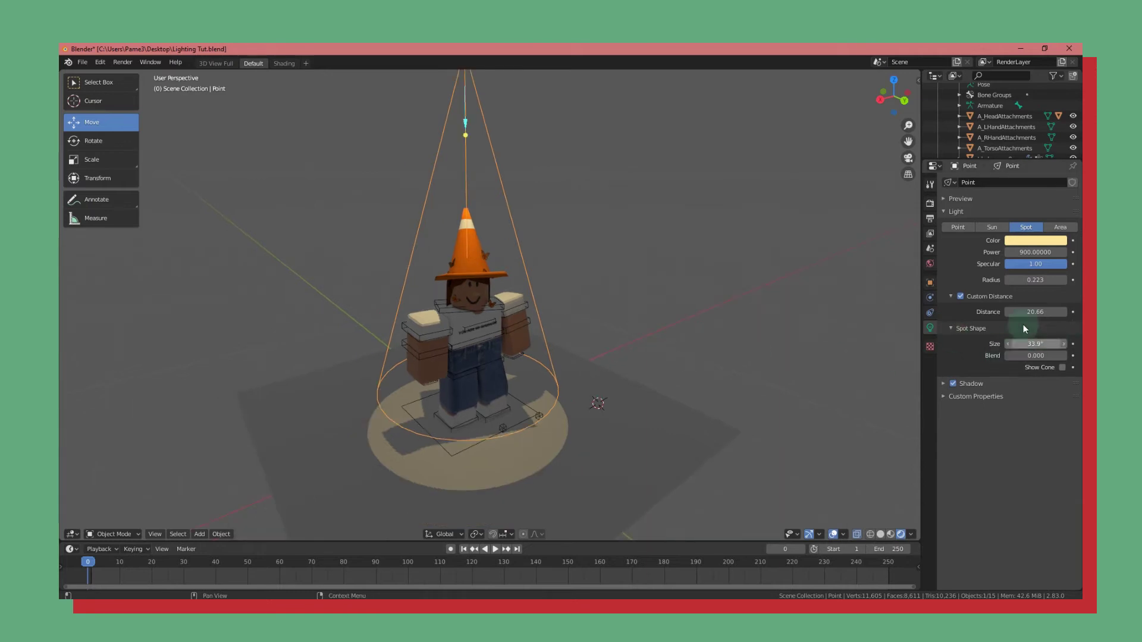
Soften the edge of the spot light's circle by raising its blend to 0.479.
{"action": "left_click", "coordinate": [957, 329]}
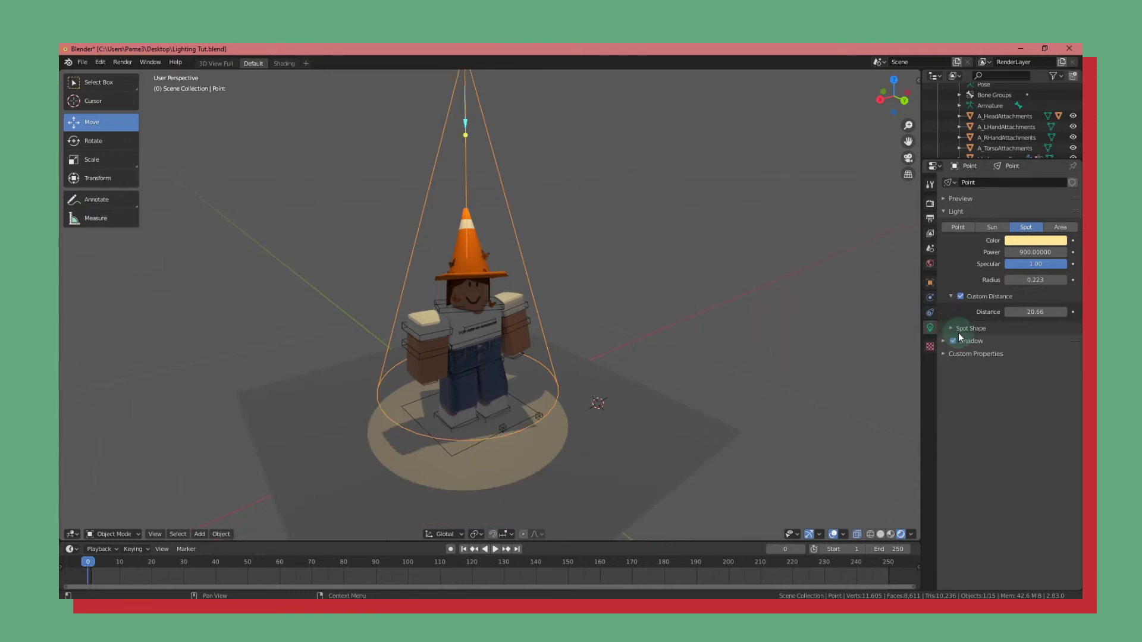
{"action": "scroll", "coordinate": [618, 374], "scroll_direction": "down", "scroll_amount": 4}
{"action": "scroll", "coordinate": [619, 378], "scroll_direction": "up", "scroll_amount": 4}
{"action": "left_click", "coordinate": [1002, 329]}
{"action": "left_click_drag", "start_coordinate": [1036, 355], "coordinate": [1059, 355]}
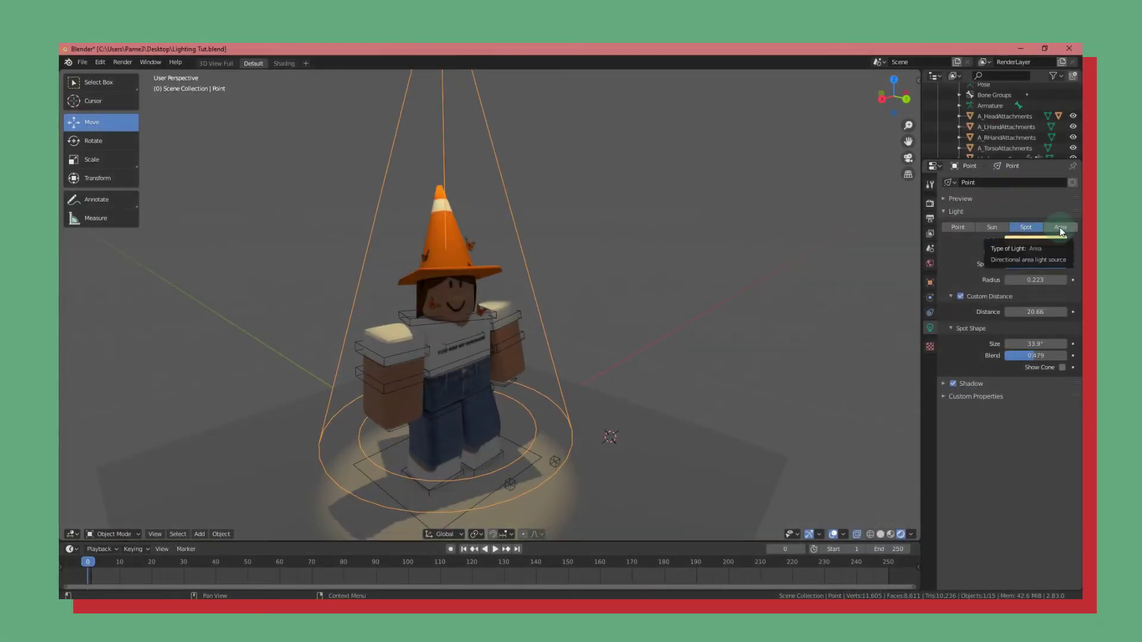
Change the light's type to Area and lower its specular to 0.83.
{"action": "left_click", "coordinate": [1060, 228]}
{"action": "middle_click_drag", "start_coordinate": [675, 300], "coordinate": [594, 275]}
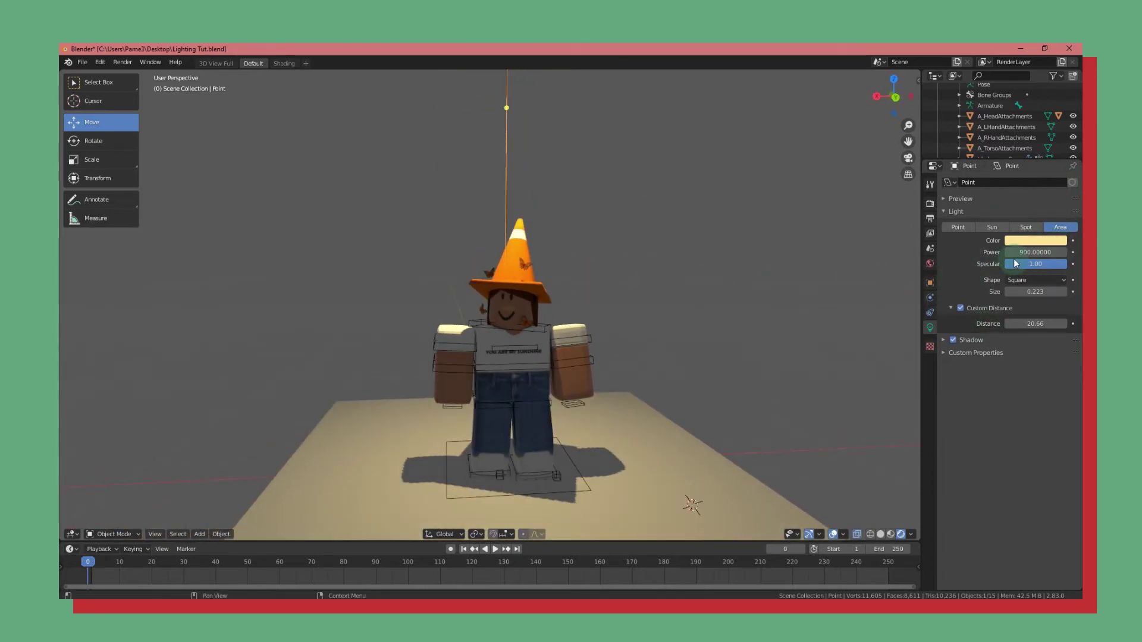
{"action": "left_click_drag", "start_coordinate": [1039, 264], "coordinate": [1029, 265]}
{"action": "scroll", "coordinate": [476, 256], "scroll_direction": "down", "scroll_amount": 4}
{"action": "scroll", "coordinate": [522, 203], "scroll_direction": "up", "scroll_amount": 4}
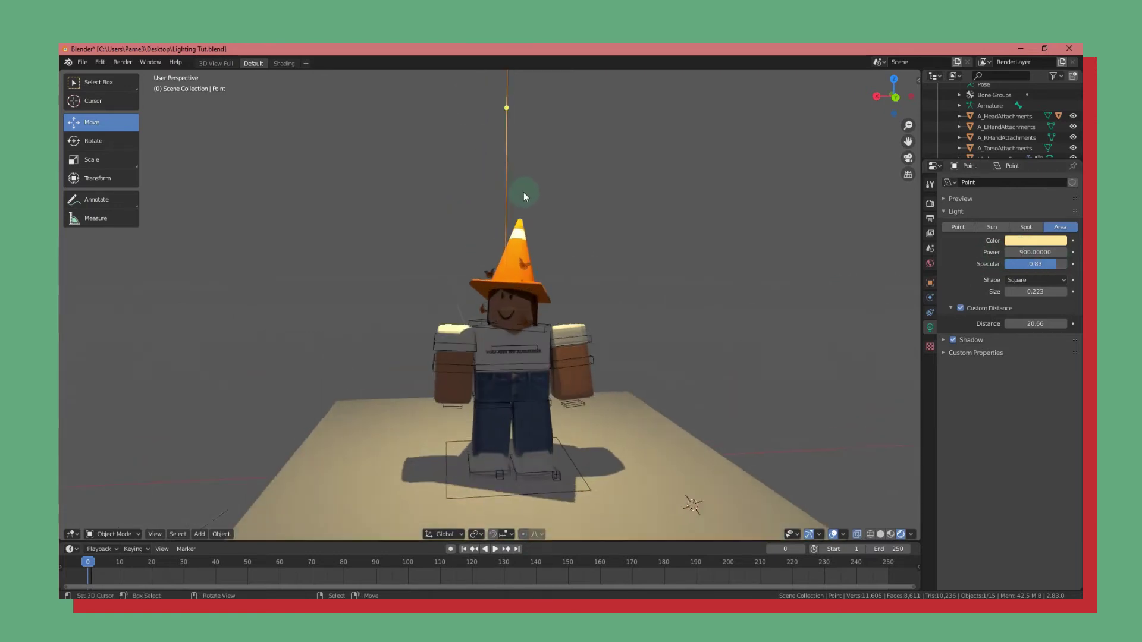
Set the area light's size to 0.608 and scale the light up into a large square above the character.
{"action": "middle_click_drag", "start_coordinate": [522, 248], "coordinate": [550, 332], "text": "shift"}
{"action": "scroll", "coordinate": [576, 231], "scroll_direction": "down", "scroll_amount": 2}
{"action": "scroll", "coordinate": [555, 230], "scroll_direction": "up", "scroll_amount": 4}
{"action": "scroll", "coordinate": [487, 263], "scroll_direction": "up", "scroll_amount": 3}
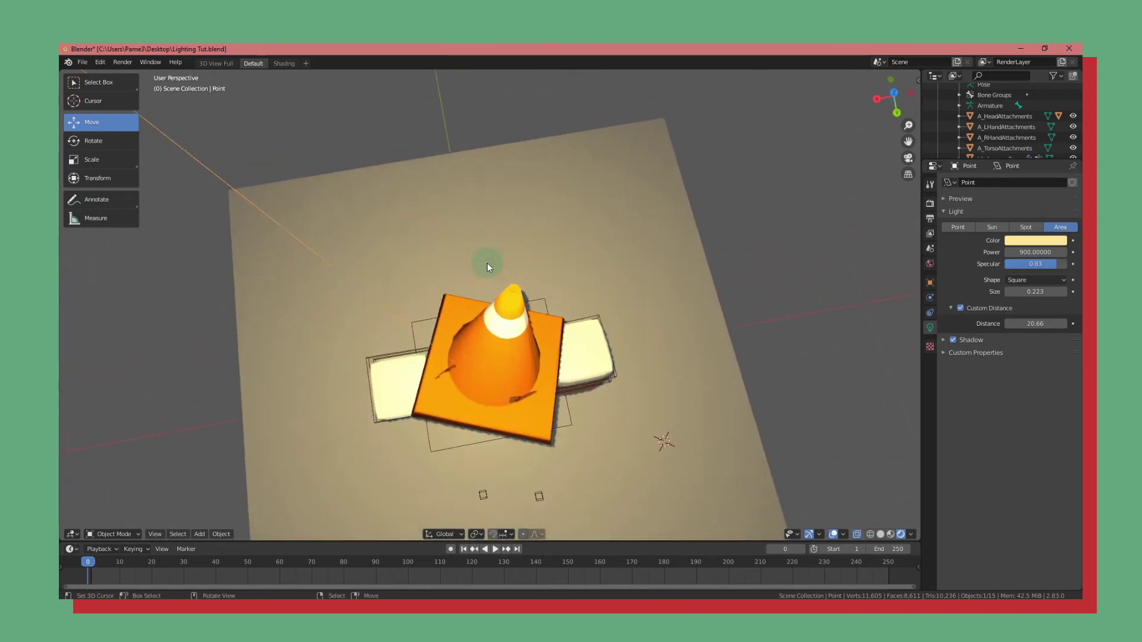
{"action": "left_click_drag", "start_coordinate": [554, 266], "coordinate": [788, 336]}
{"action": "scroll", "coordinate": [760, 360], "scroll_direction": "down", "scroll_amount": 4}
{"action": "middle_click_drag", "start_coordinate": [647, 376], "coordinate": [737, 293]}
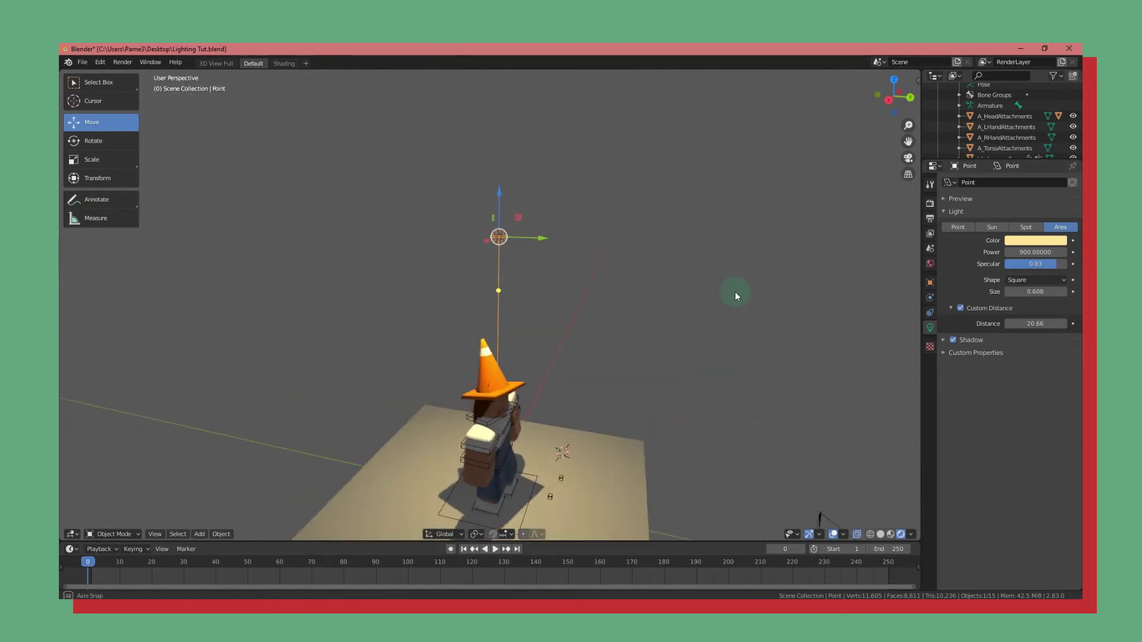
{"action": "key", "text": "s"}
{"action": "left_click", "coordinate": [759, 252]}
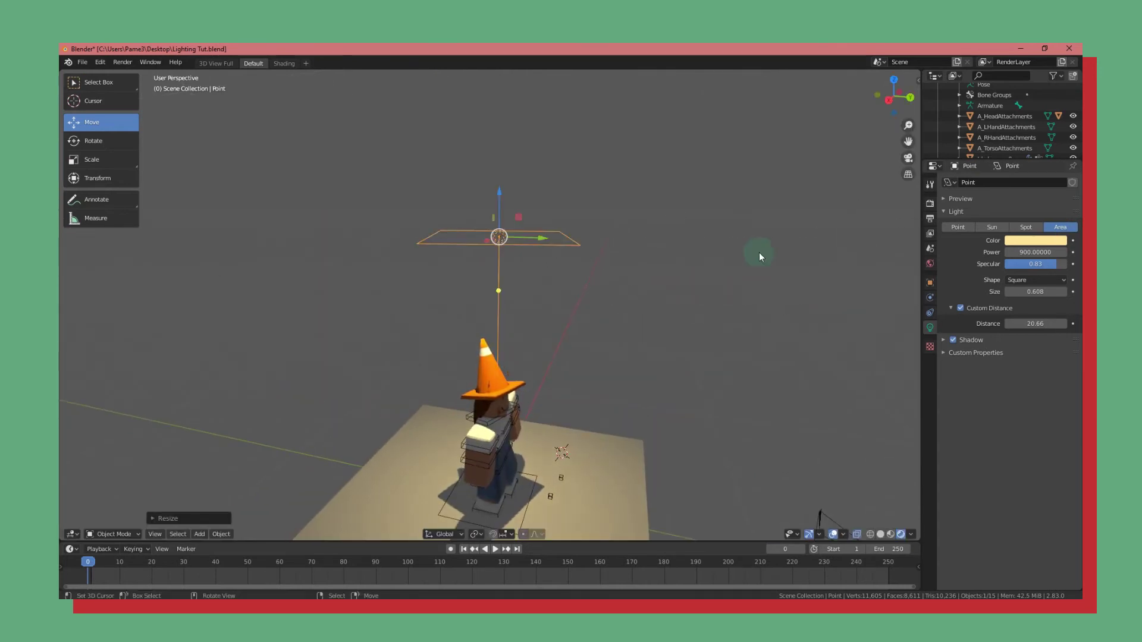
In the right side view, rotate the area light to face the character and move it in front of the body.
{"action": "middle_click_drag", "start_coordinate": [602, 362], "coordinate": [637, 311]}
{"action": "key", "text": "KP_3"}
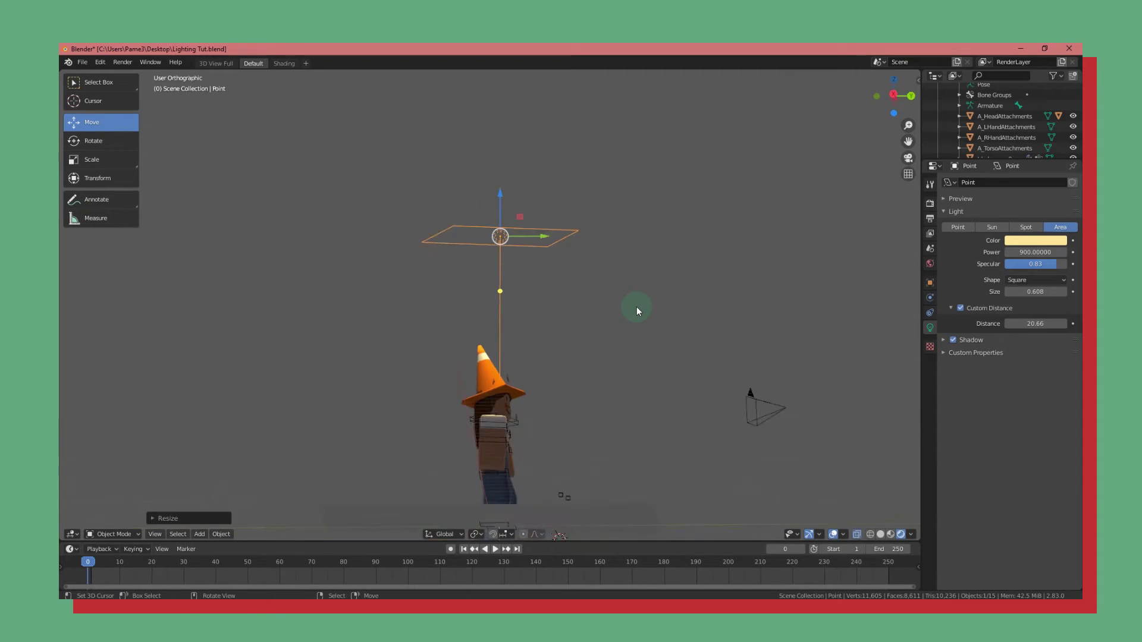
{"action": "key", "text": "r"}
{"action": "left_click", "coordinate": [478, 416]}
{"action": "key", "text": "g"}
{"action": "left_click", "coordinate": [654, 226]}
Lower the area light along Z, reposition it in front of the character, and adjust its rotation.
{"action": "key", "text": "g"}
{"action": "key", "text": "z"}
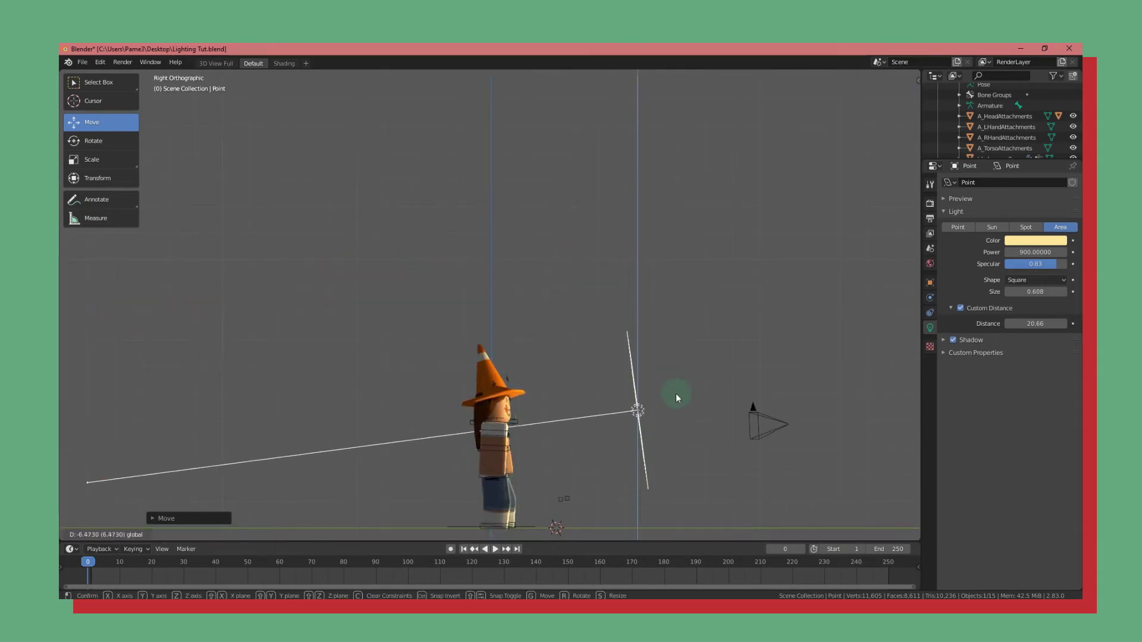
{"action": "left_click", "coordinate": [676, 397]}
{"action": "key", "text": "g"}
{"action": "left_click", "coordinate": [784, 382]}
{"action": "key", "text": "r"}
{"action": "left_click", "coordinate": [793, 390]}
Change the area light's color to near-white with saturation 0.042 and value 1.000.
{"action": "middle_click_drag", "start_coordinate": [724, 409], "coordinate": [595, 452]}
{"action": "middle_click_drag", "start_coordinate": [409, 472], "coordinate": [618, 383]}
{"action": "mouse_move", "coordinate": [611, 337]}
{"action": "middle_mouse_down"}
{"action": "mouse_move", "coordinate": [571, 352]}
{"action": "mouse_move", "coordinate": [630, 330]}
{"action": "middle_mouse_up"}
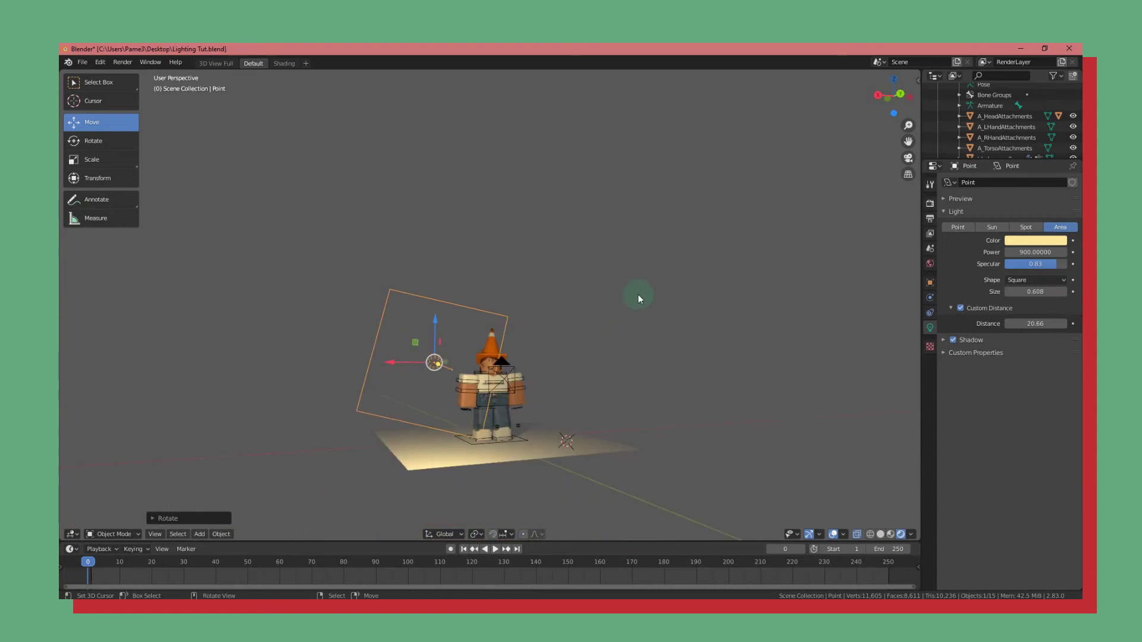
{"action": "left_click", "coordinate": [1017, 240]}
{"action": "left_click", "coordinate": [1014, 137]}
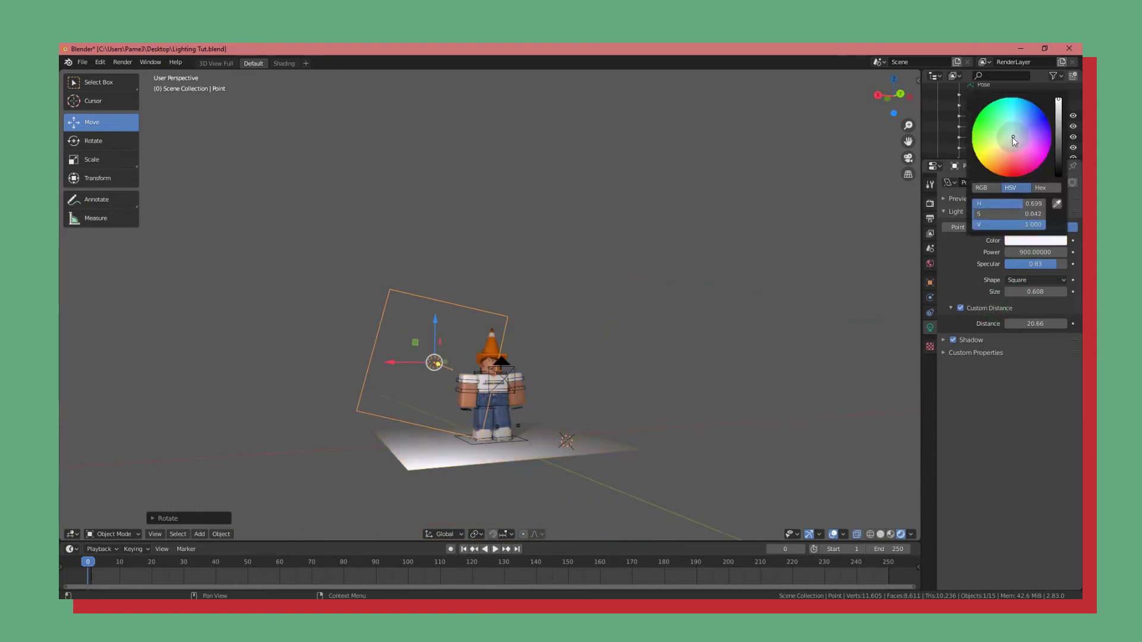
Shift the area light's position slightly and check how it lights the character from the front.
{"action": "middle_click_drag", "start_coordinate": [813, 323], "coordinate": [630, 384]}
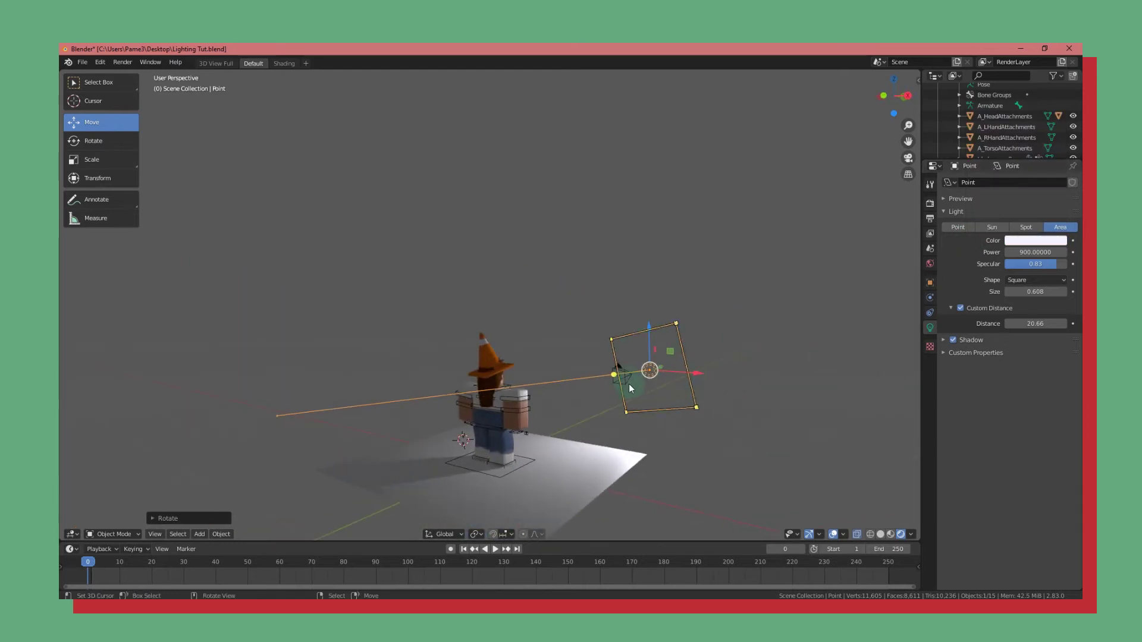
{"action": "left_click_drag", "start_coordinate": [655, 370], "coordinate": [648, 360]}
{"action": "middle_click_drag", "start_coordinate": [829, 356], "coordinate": [608, 361]}
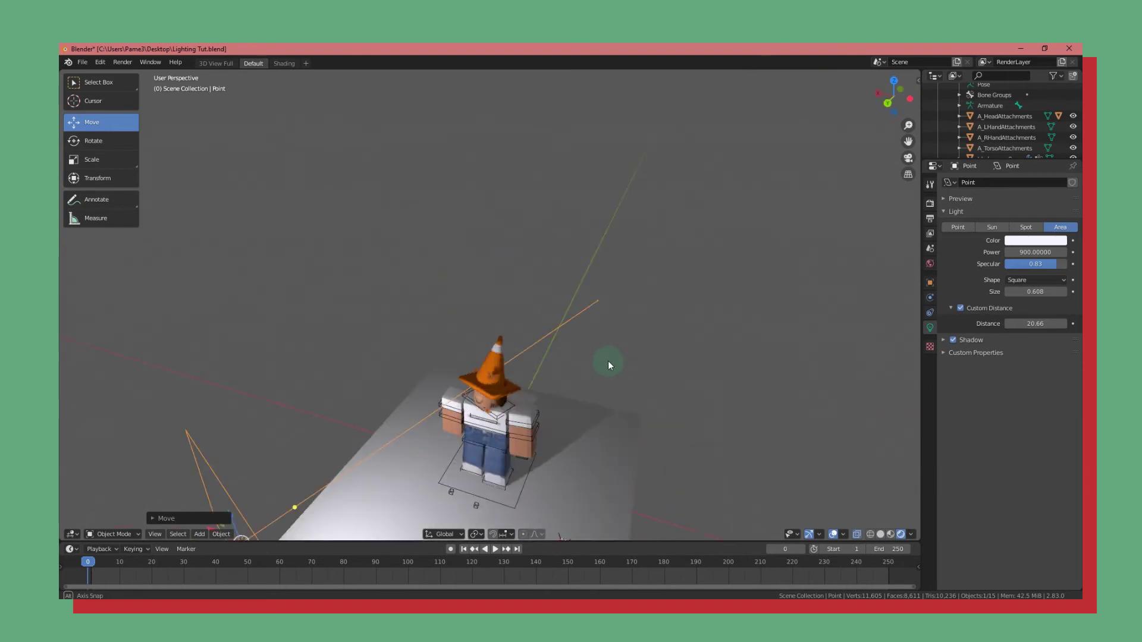
Try the Ellipse shape for the area light and return it to Square.
{"action": "scroll", "coordinate": [608, 361], "scroll_direction": "down", "scroll_amount": 3}
{"action": "left_click", "coordinate": [1015, 281]}
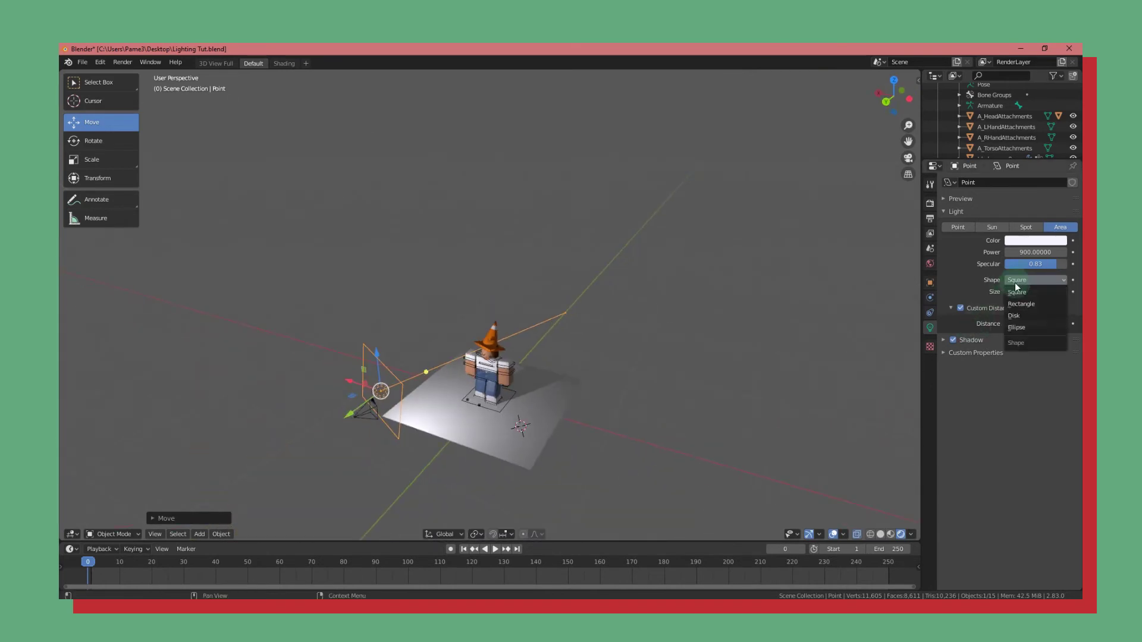
{"action": "left_click", "coordinate": [1036, 327]}
{"action": "left_click", "coordinate": [1022, 281]}
{"action": "left_click", "coordinate": [1022, 293]}
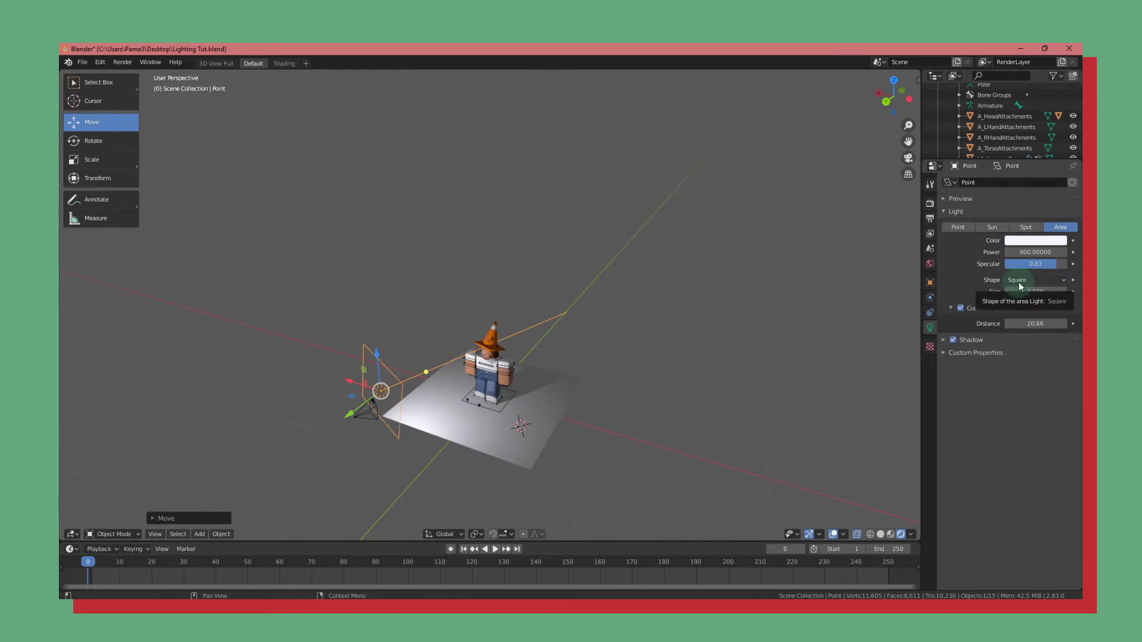
Raise the area light to the character's head height and reduce its size to 0.566.
{"action": "middle_click_drag", "start_coordinate": [533, 413], "coordinate": [555, 420]}
{"action": "scroll", "coordinate": [563, 458], "scroll_direction": "up", "scroll_amount": 2}
{"action": "scroll", "coordinate": [512, 455], "scroll_direction": "down", "scroll_amount": 5}
{"action": "scroll", "coordinate": [476, 433], "scroll_direction": "up", "scroll_amount": 3}
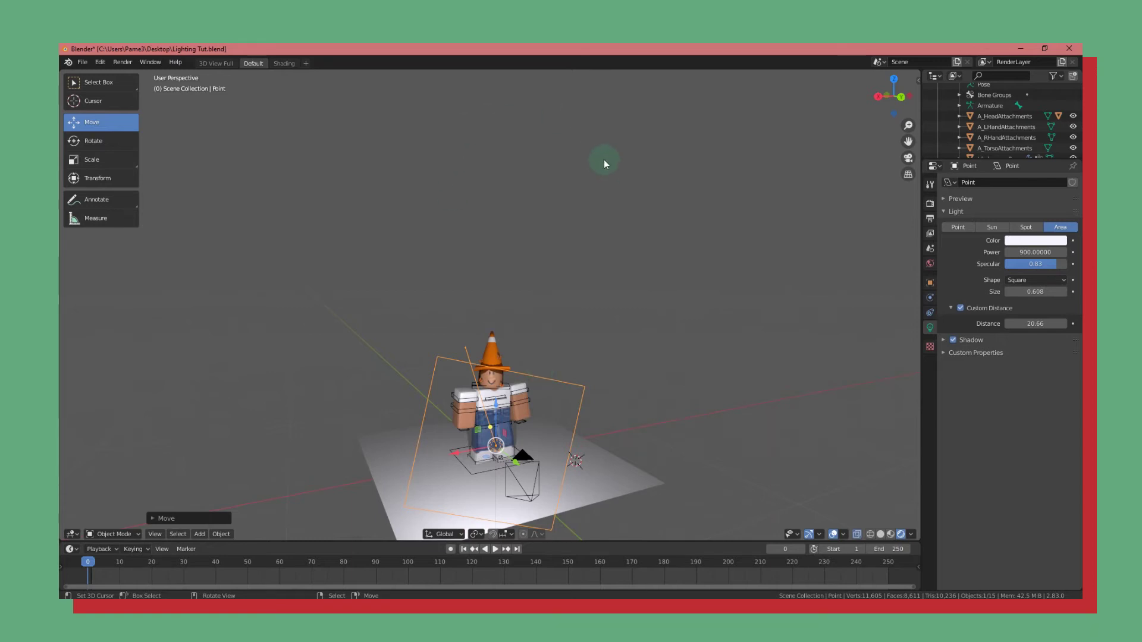
{"action": "scroll", "coordinate": [519, 449], "scroll_direction": "down", "scroll_amount": 3}
{"action": "key", "text": "g"}
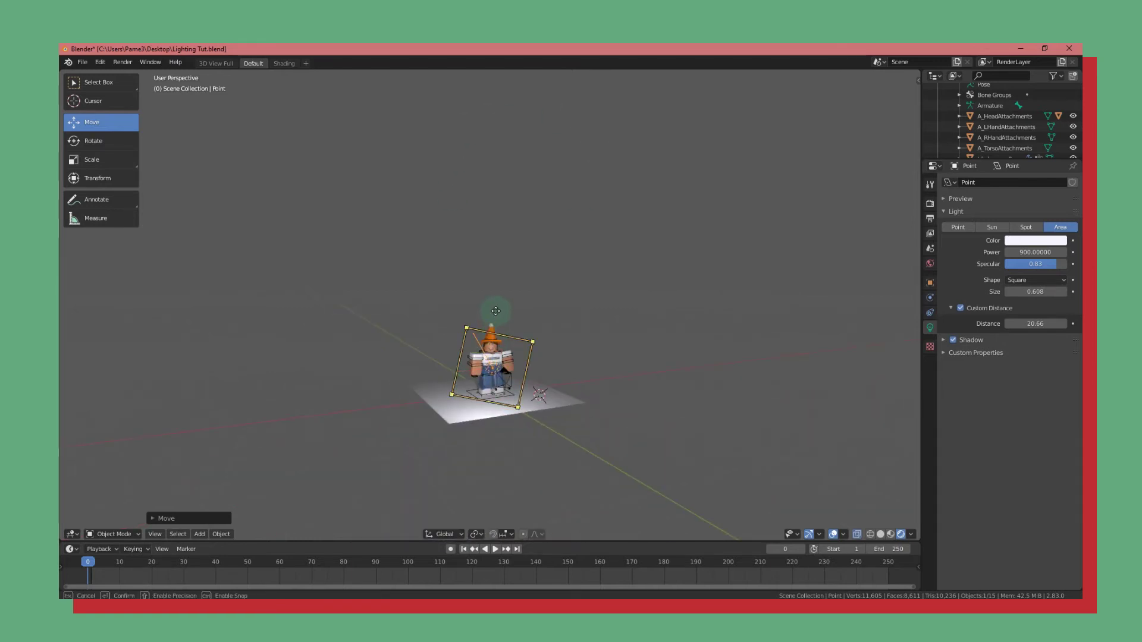
{"action": "left_click", "coordinate": [487, 341]}
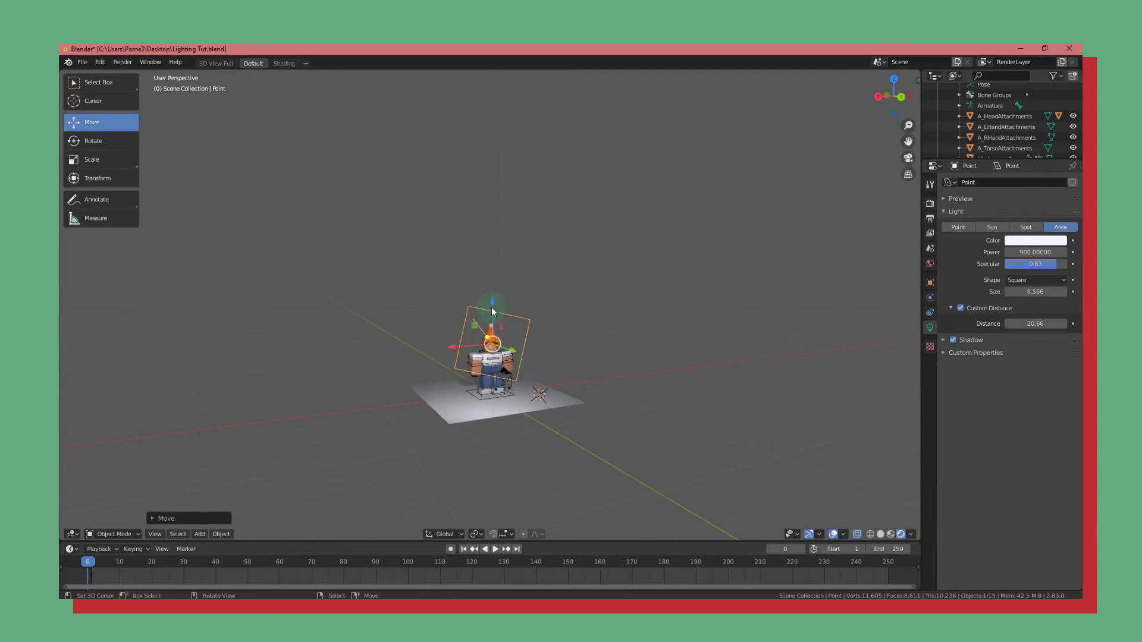
Set the area light's size to 0.471, custom distance to 16.00 and specular to 1.00.
{"action": "scroll", "coordinate": [851, 283], "scroll_direction": "up", "scroll_amount": 5}
{"action": "scroll", "coordinate": [852, 284], "scroll_direction": "down", "scroll_amount": 2}
{"action": "left_click_drag", "start_coordinate": [1035, 292], "coordinate": [1029, 323]}
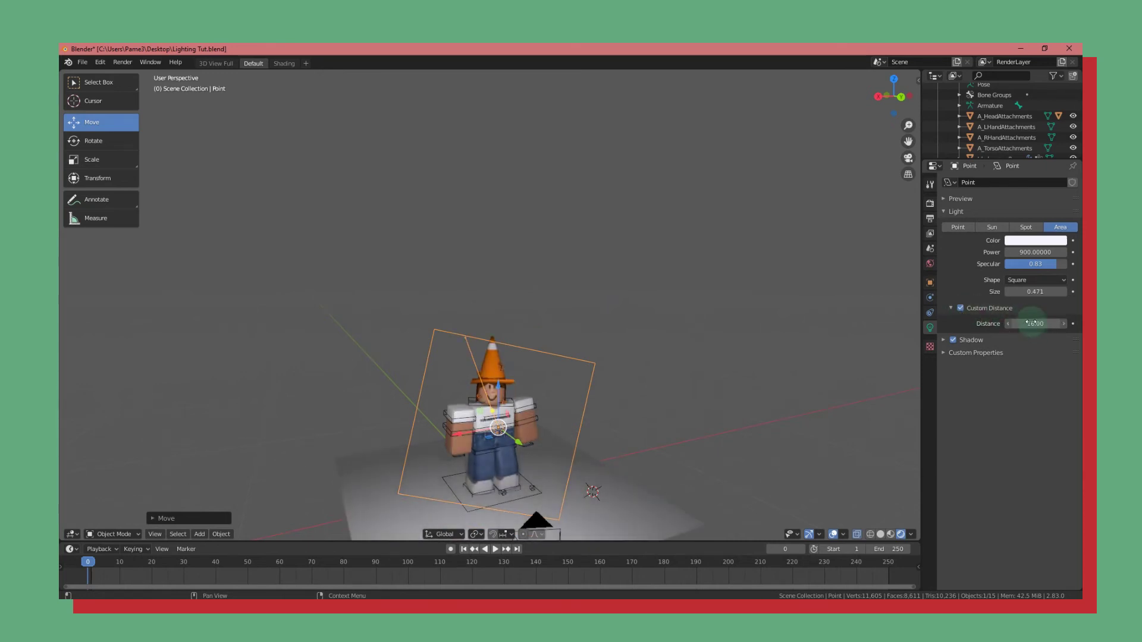
{"action": "mouse_move", "coordinate": [1050, 267]}
{"action": "left_mouse_down"}
{"action": "mouse_move", "coordinate": [1023, 267]}
{"action": "mouse_move", "coordinate": [1035, 265]}
{"action": "left_mouse_up"}
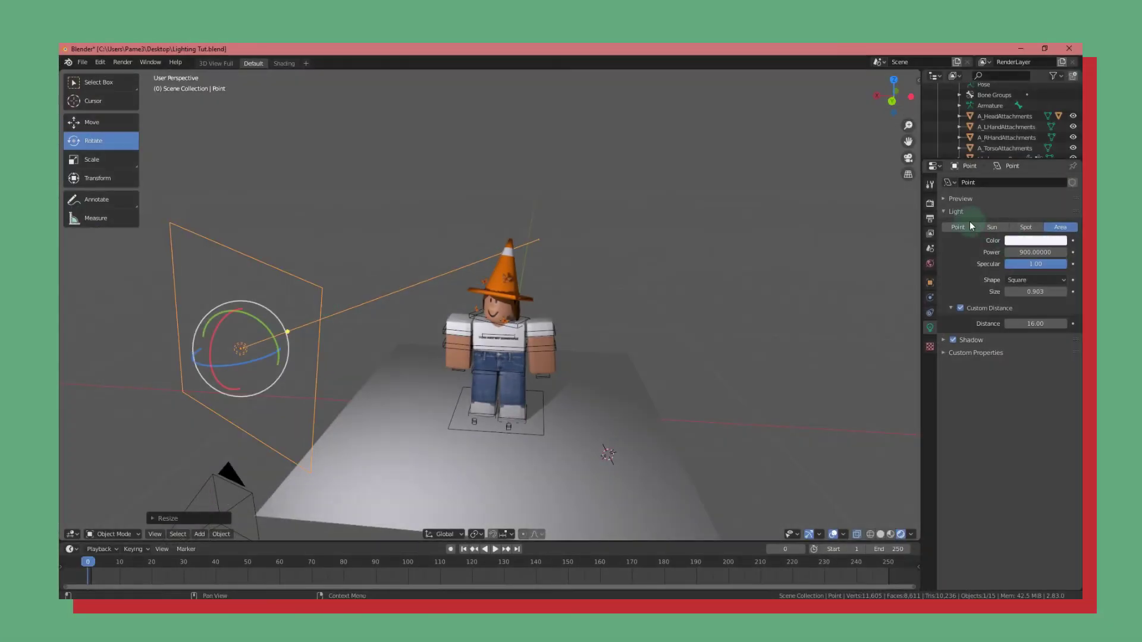
Switch the light's type from Area to Sun.
{"action": "left_click", "coordinate": [969, 225]}
{"action": "left_click", "coordinate": [991, 229]}
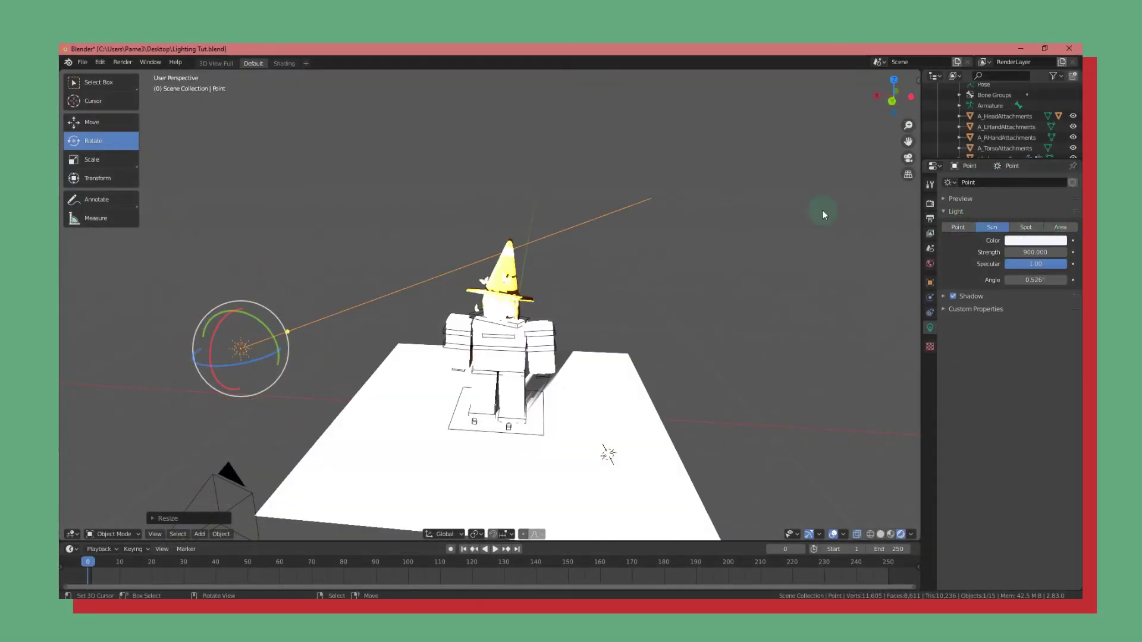
Switch the light's type back to Point.
{"action": "left_click", "coordinate": [972, 228]}
{"action": "scroll", "coordinate": [552, 295], "scroll_direction": "up", "scroll_amount": 3}
{"action": "scroll", "coordinate": [554, 295], "scroll_direction": "down", "scroll_amount": 3}
{"action": "middle_click_drag", "start_coordinate": [587, 291], "coordinate": [564, 366]}
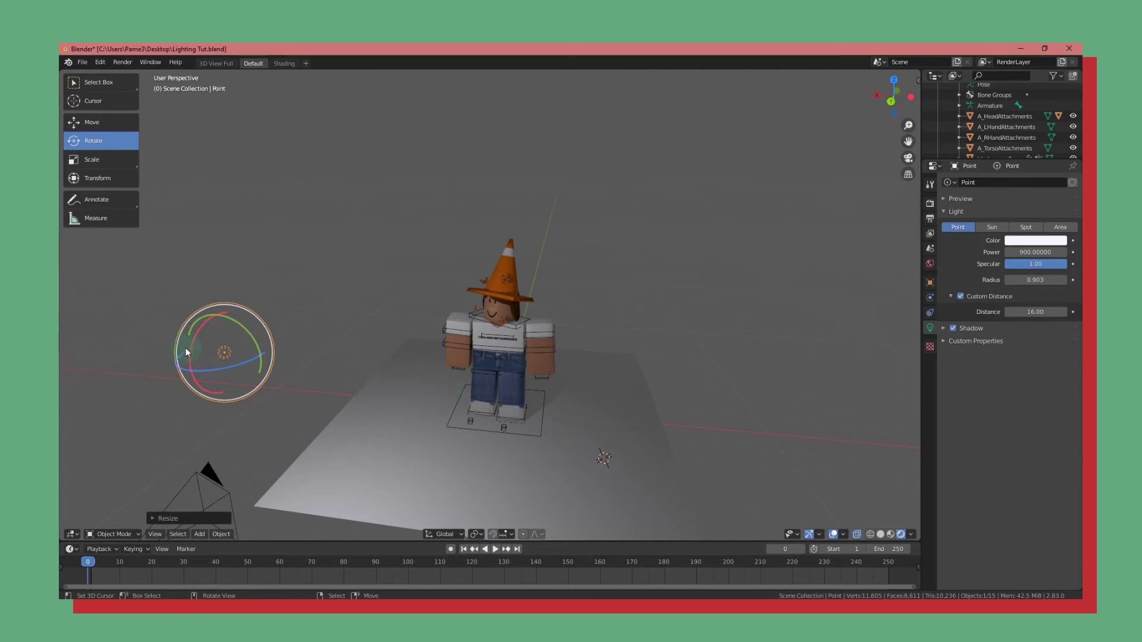
Delete the point light and view the character through the camera.
{"action": "key", "text": "x"}
{"action": "left_click", "coordinate": [213, 355]}
{"action": "key", "text": "KP_0"}
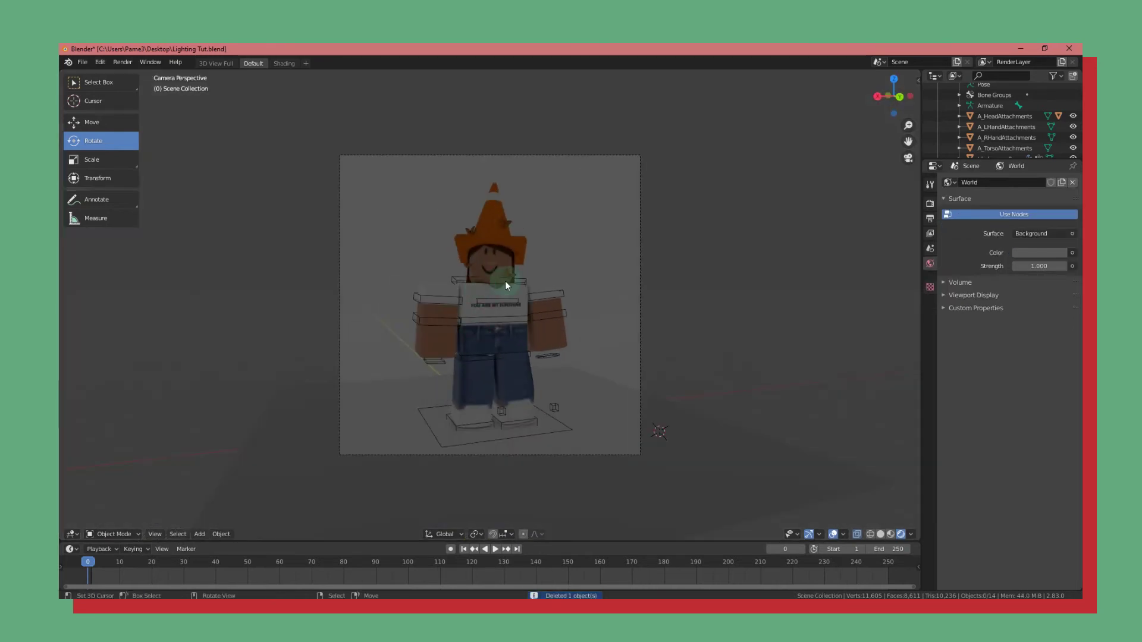
{"action": "key", "text": "Home"}
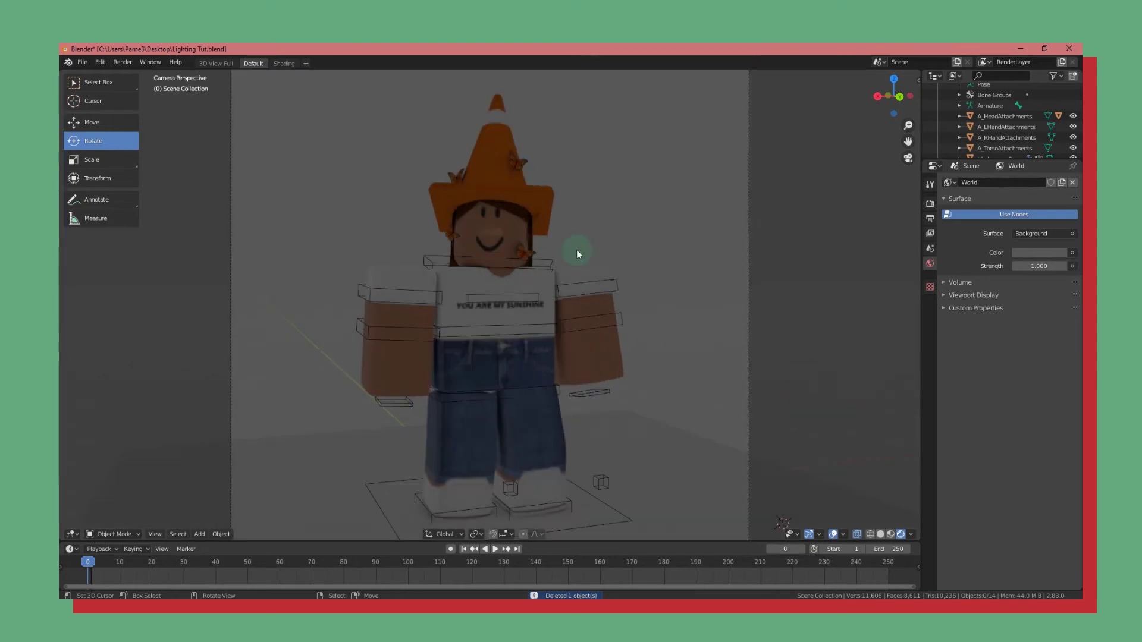
Set the world background color to white and its strength to 0.700.
{"action": "left_click", "coordinate": [931, 263]}
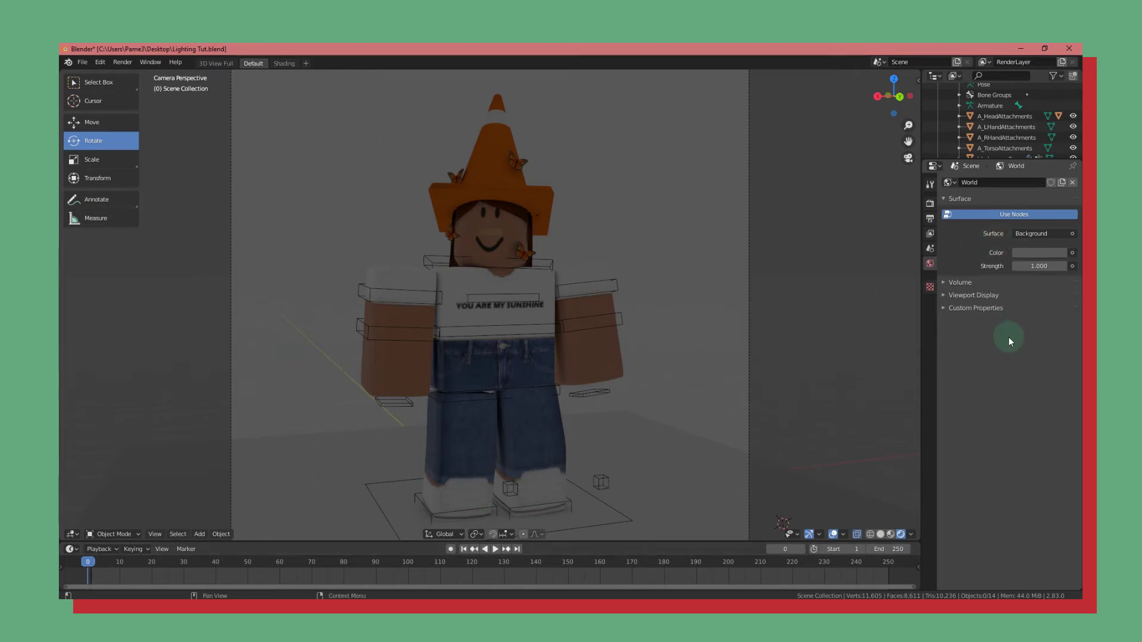
{"action": "left_click", "coordinate": [1030, 256]}
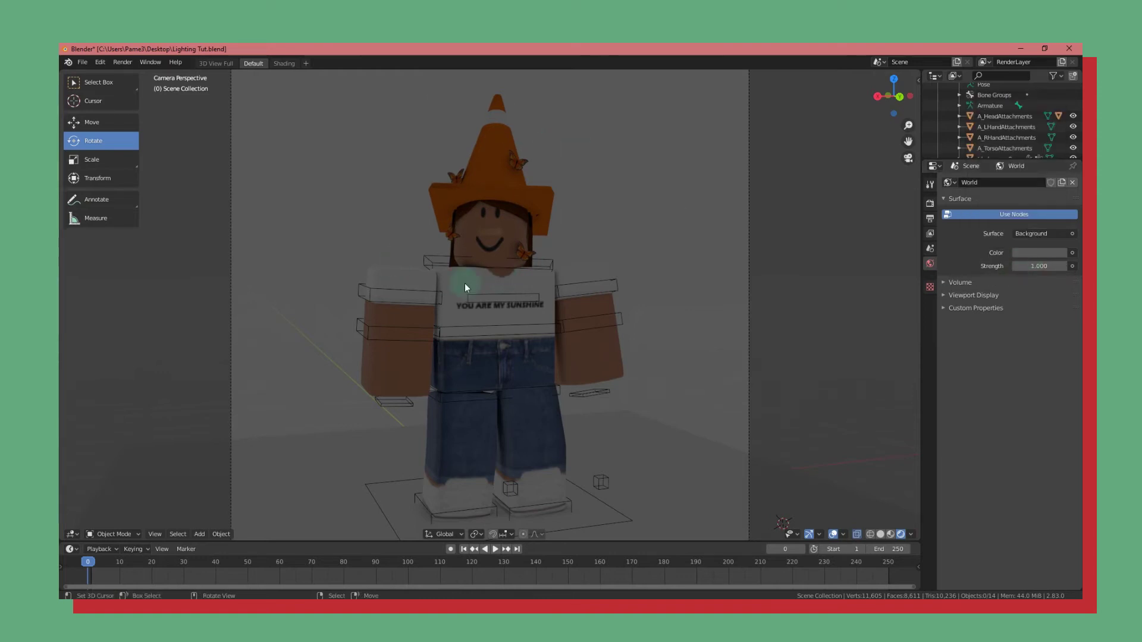
{"action": "left_click", "coordinate": [1031, 255]}
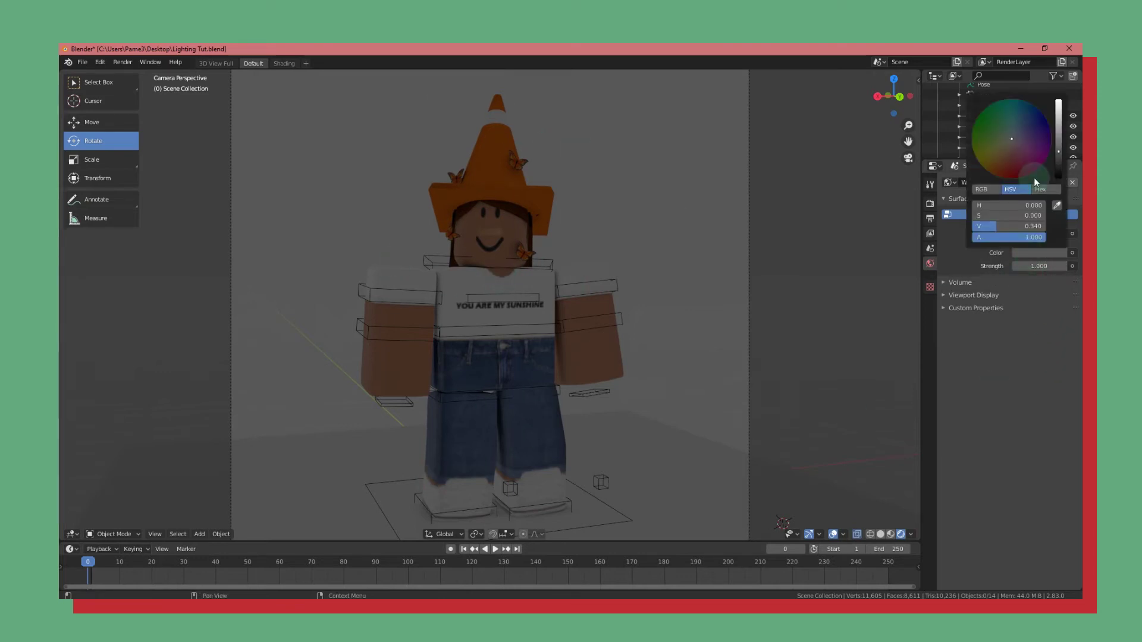
{"action": "left_click_drag", "start_coordinate": [1059, 152], "coordinate": [786, 132]}
{"action": "scroll", "coordinate": [408, 268], "scroll_direction": "down", "scroll_amount": 1}
{"action": "scroll", "coordinate": [790, 263], "scroll_direction": "up", "scroll_amount": 2}
{"action": "scroll", "coordinate": [852, 244], "scroll_direction": "down", "scroll_amount": 1}
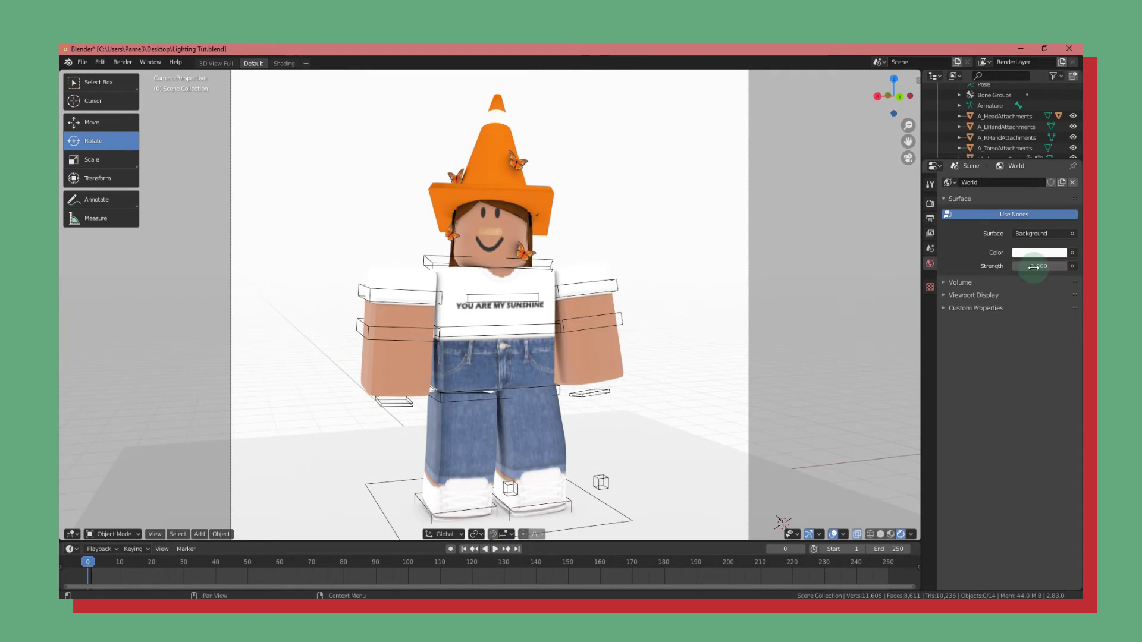
{"action": "mouse_move", "coordinate": [1039, 266]}
{"action": "left_mouse_down"}
{"action": "mouse_move", "coordinate": [1119, 266]}
{"action": "mouse_move", "coordinate": [1038, 266]}
{"action": "mouse_move", "coordinate": [1051, 266]}
{"action": "left_mouse_up"}
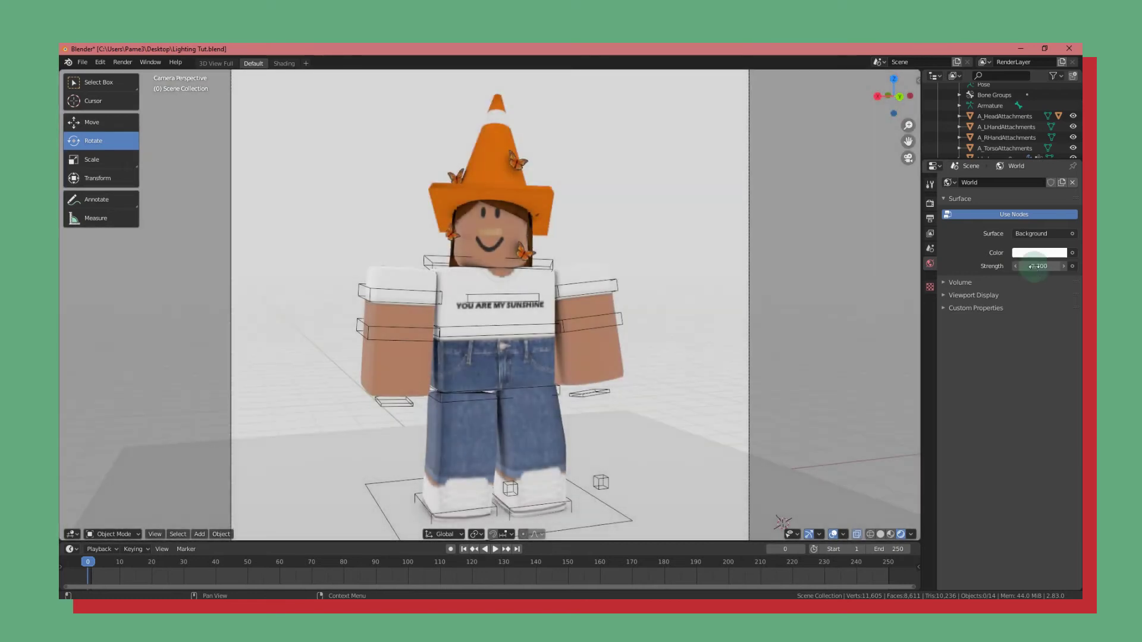
Darken the world background color to a value of 0.273 and raise its strength to 16.500.
{"action": "left_click", "coordinate": [1051, 253]}
{"action": "left_click_drag", "start_coordinate": [1059, 102], "coordinate": [1058, 171]}
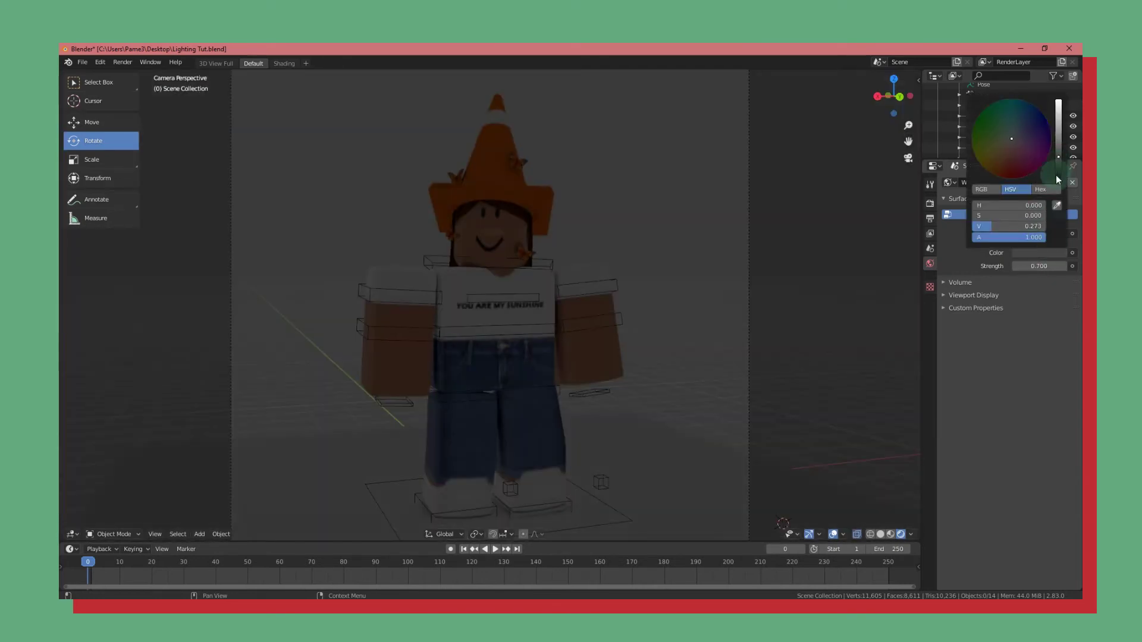
{"action": "left_click_drag", "start_coordinate": [1037, 266], "coordinate": [1053, 266]}
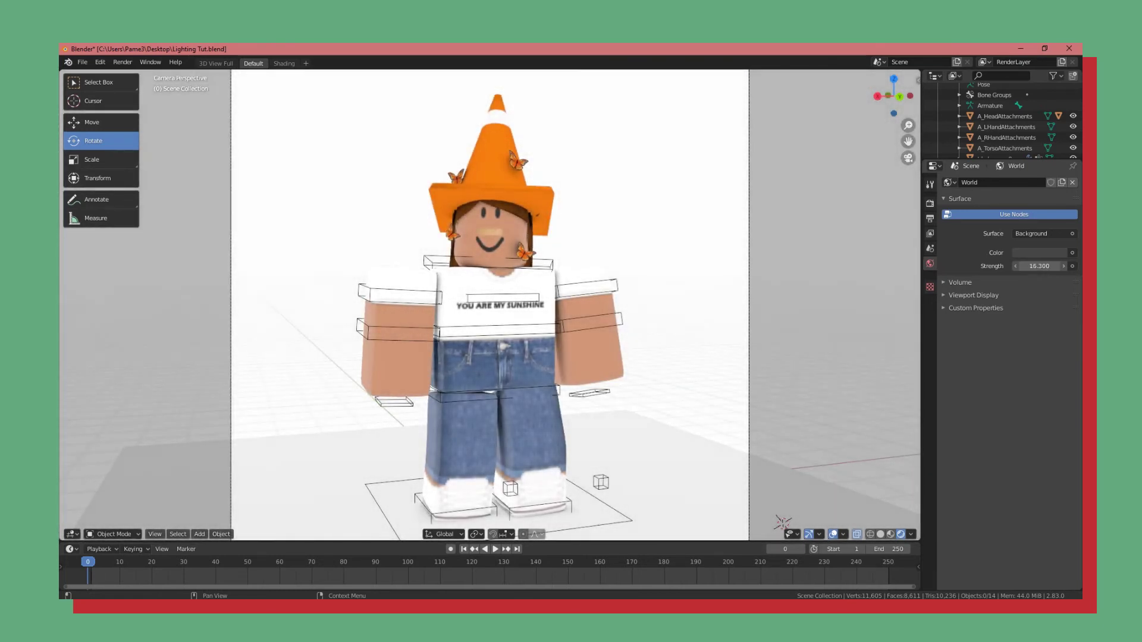
Examine the character under the world lighting from the front, from angled viewpoints and through the camera.
{"action": "middle_click_drag", "start_coordinate": [626, 372], "coordinate": [504, 363]}
{"action": "key", "text": "ctrl+KP_1"}
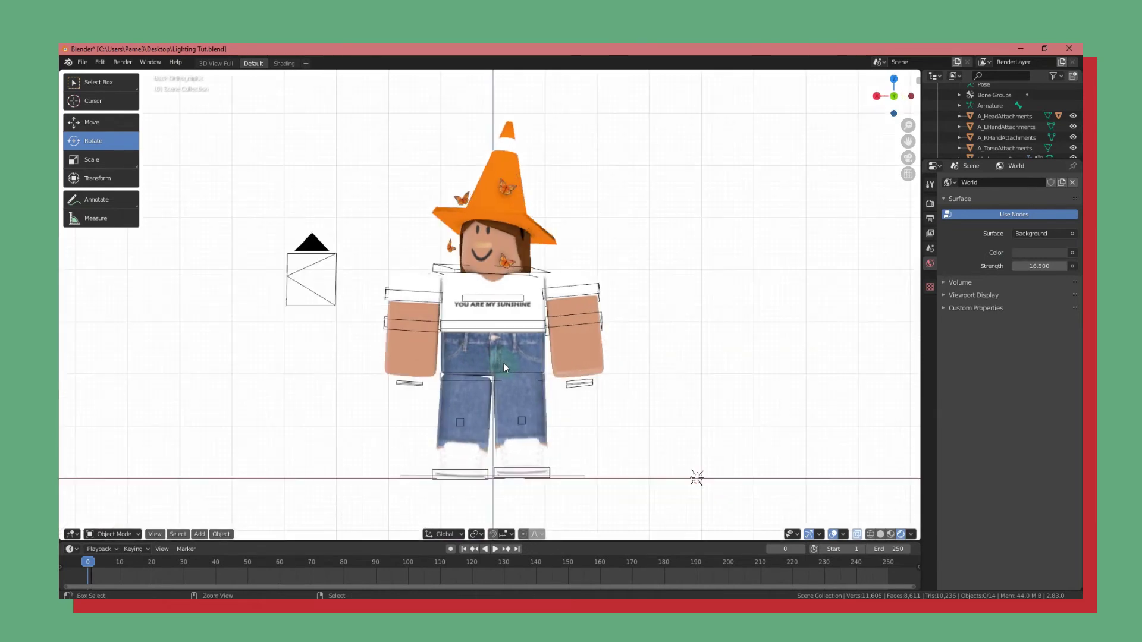
{"action": "scroll", "coordinate": [535, 329], "scroll_direction": "up", "scroll_amount": 3}
{"action": "scroll", "coordinate": [547, 323], "scroll_direction": "down", "scroll_amount": 4}
{"action": "middle_click_drag", "start_coordinate": [572, 330], "coordinate": [511, 240]}
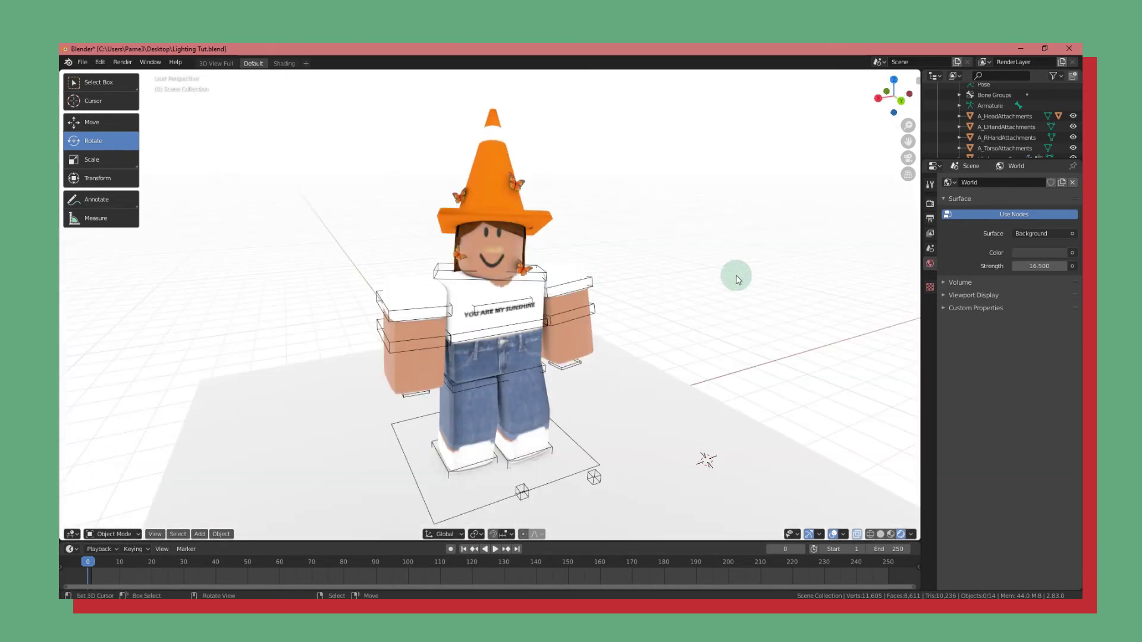
{"action": "middle_click_drag", "start_coordinate": [734, 274], "coordinate": [734, 256]}
{"action": "scroll", "coordinate": [718, 262], "scroll_direction": "down", "scroll_amount": 3}
{"action": "scroll", "coordinate": [708, 271], "scroll_direction": "up", "scroll_amount": 3}
{"action": "scroll", "coordinate": [731, 312], "scroll_direction": "down", "scroll_amount": 2}
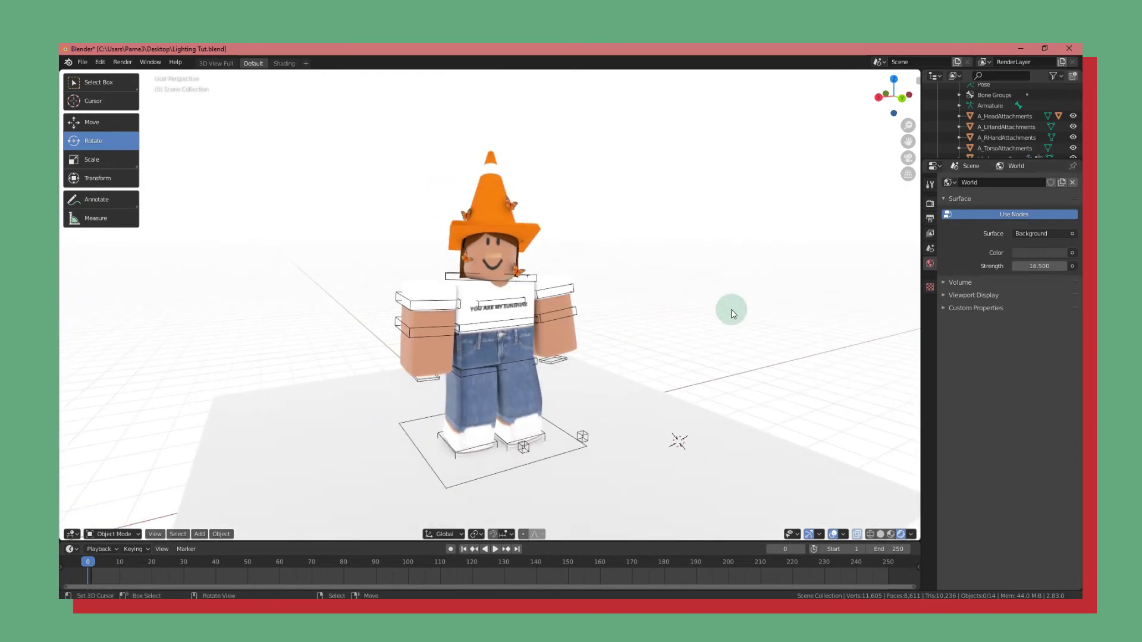
{"action": "scroll", "coordinate": [711, 263], "scroll_direction": "down", "scroll_amount": 3}
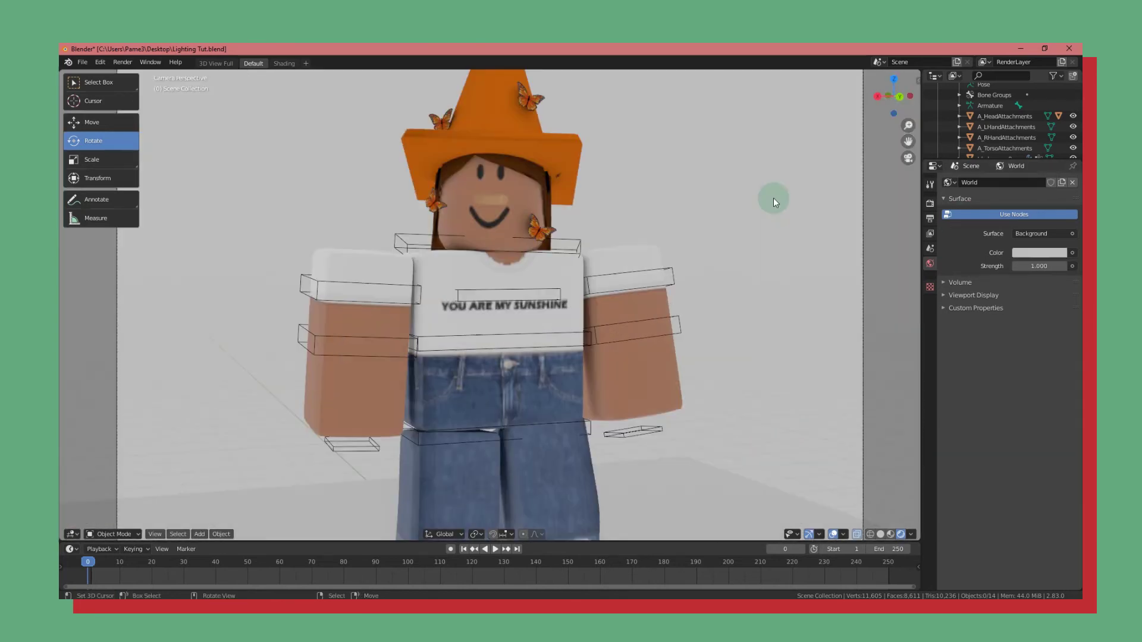
{"action": "scroll", "coordinate": [773, 197], "scroll_direction": "down", "scroll_amount": 5}
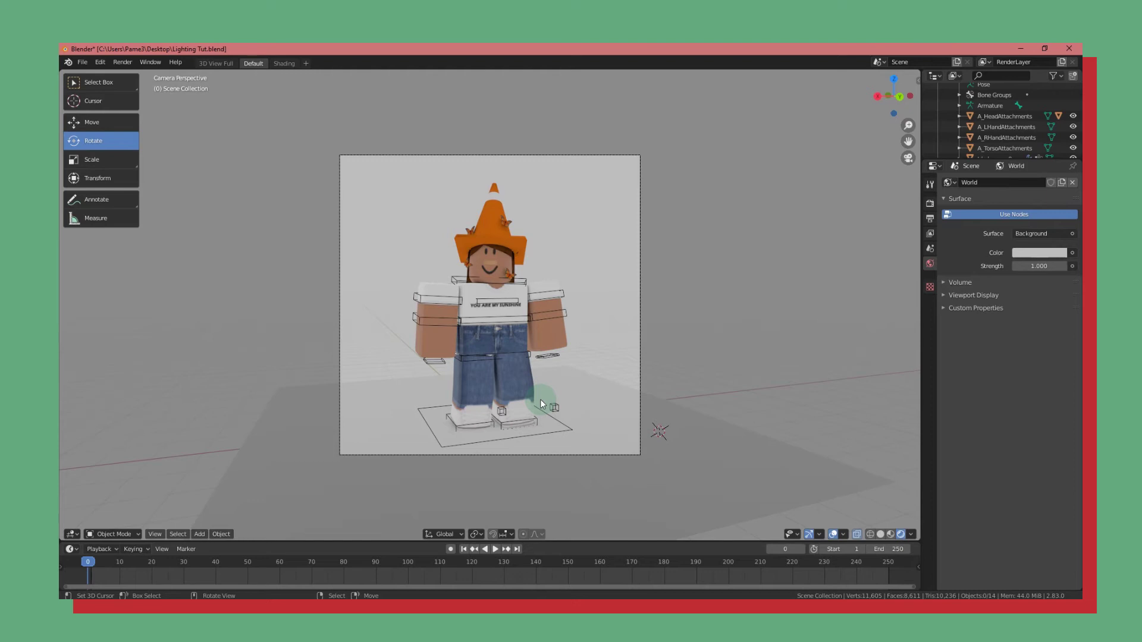
{"action": "scroll", "coordinate": [540, 398], "scroll_direction": "up", "scroll_amount": 2}
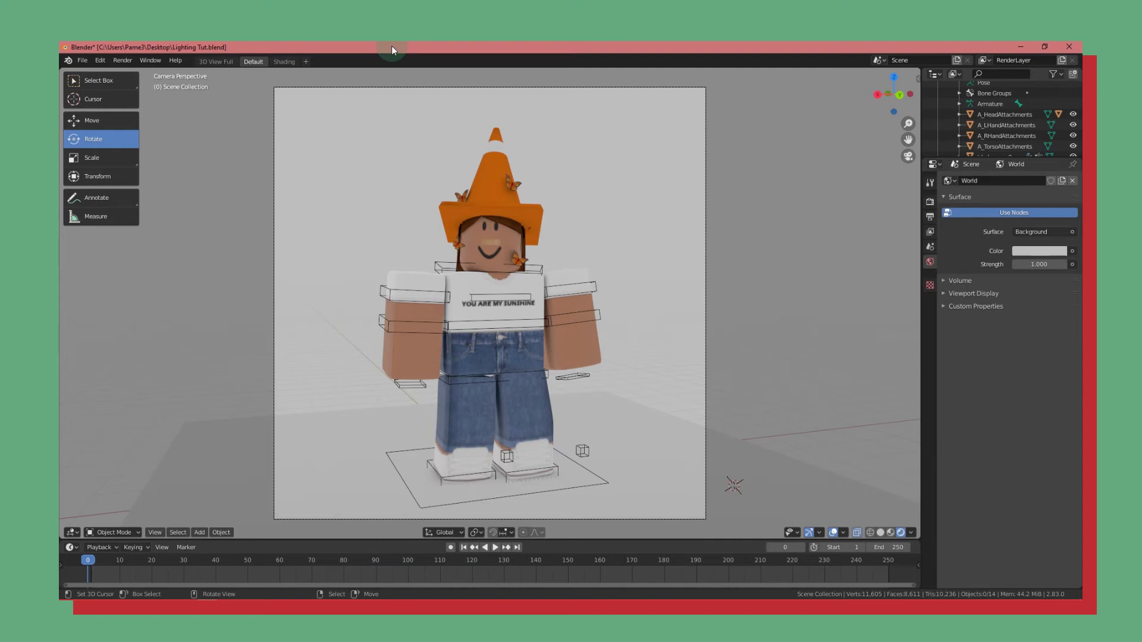
Open the Shading workspace and display the World's shader nodes, framing them in the node editor.
{"action": "left_click", "coordinate": [283, 62]}
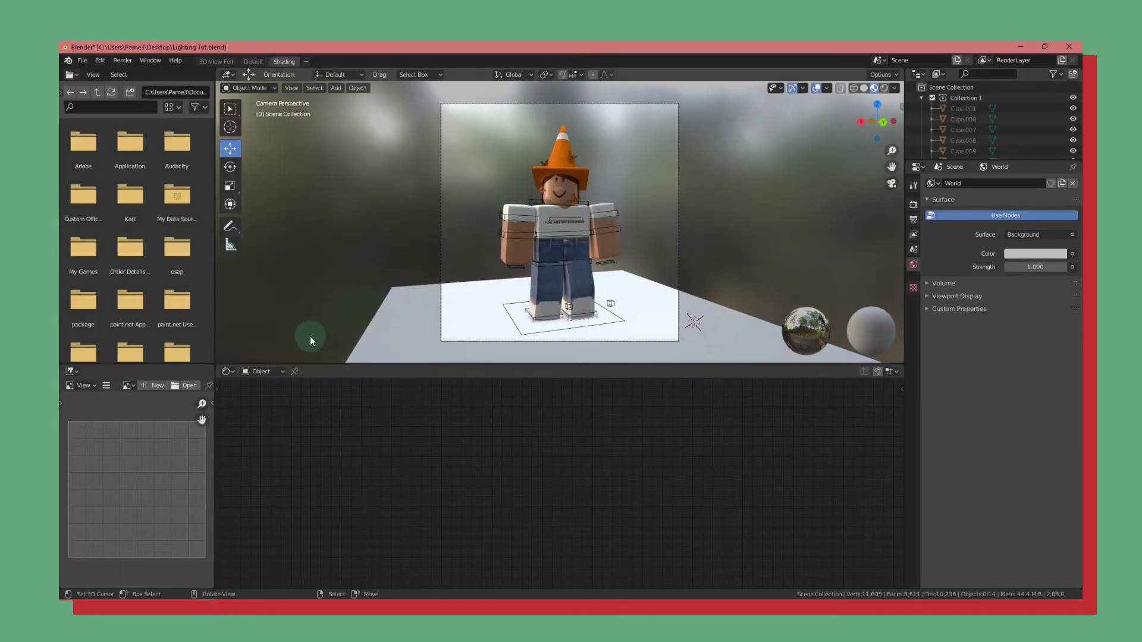
{"action": "left_click", "coordinate": [262, 372]}
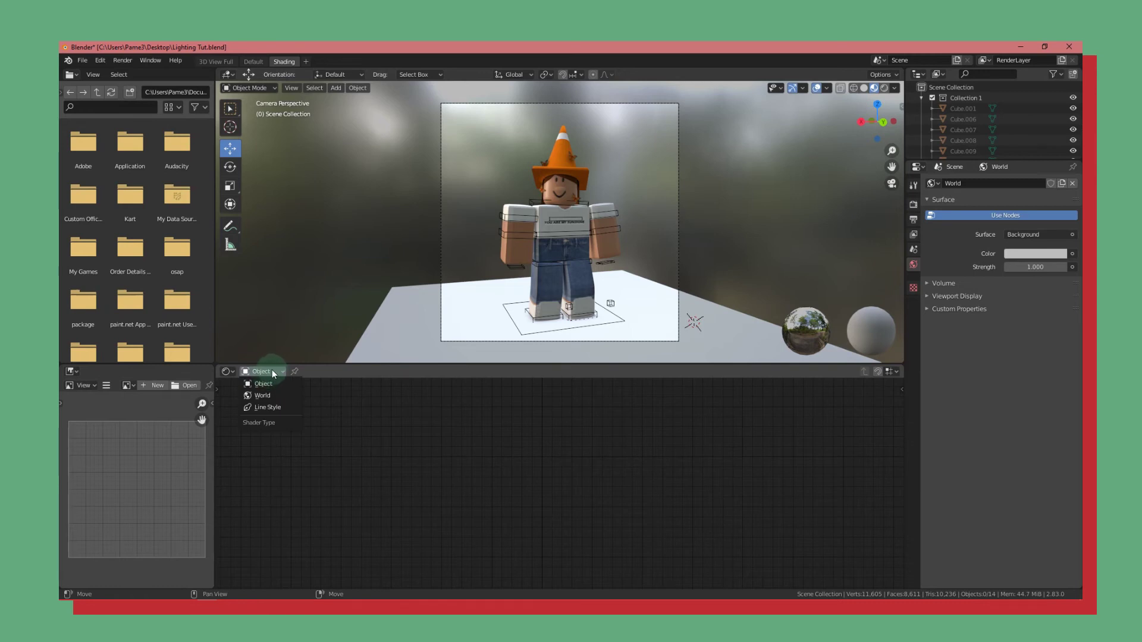
{"action": "left_click", "coordinate": [266, 399]}
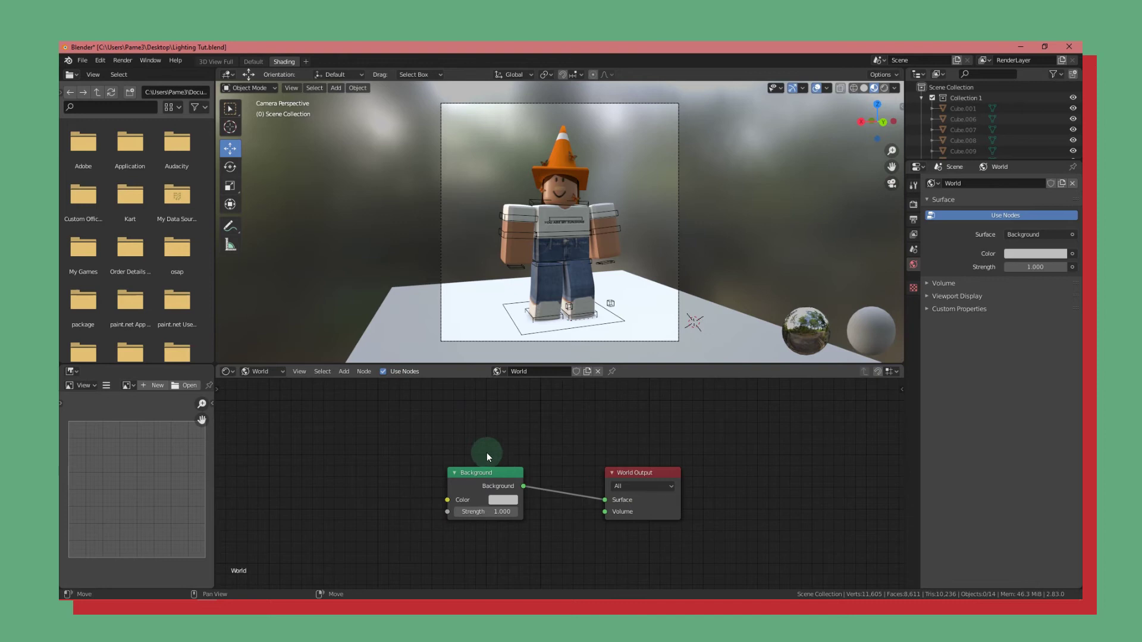
{"action": "key", "text": "Home"}
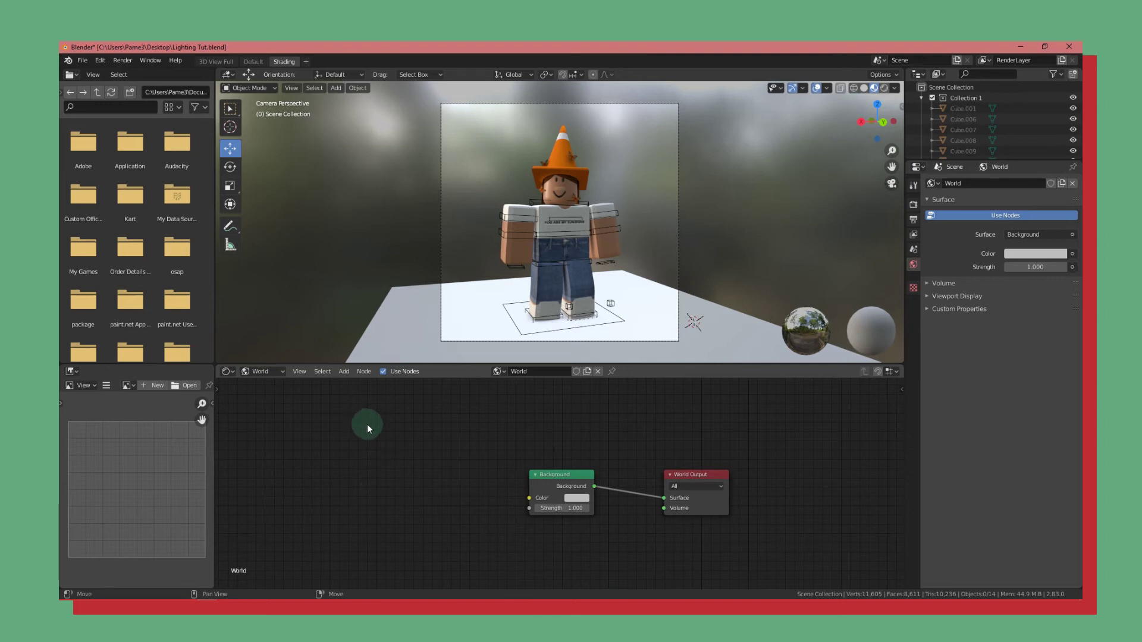
Add an Environment Texture node beside the Background node and connect its Color output to the Background's Color input.
{"action": "left_click", "coordinate": [342, 372]}
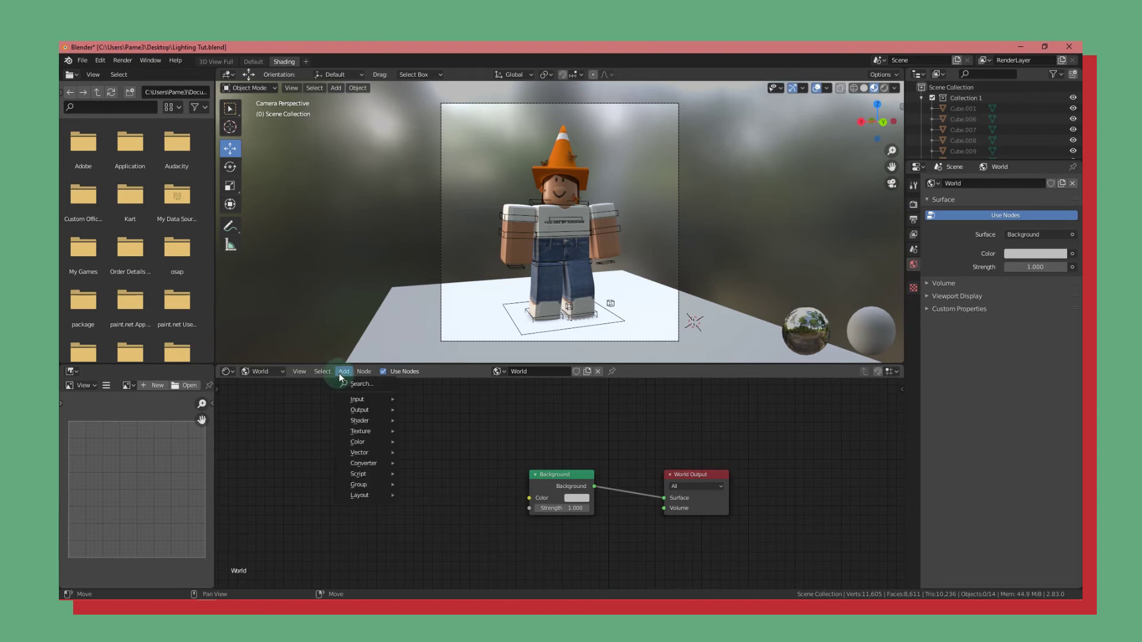
{"action": "left_click", "coordinate": [348, 385]}
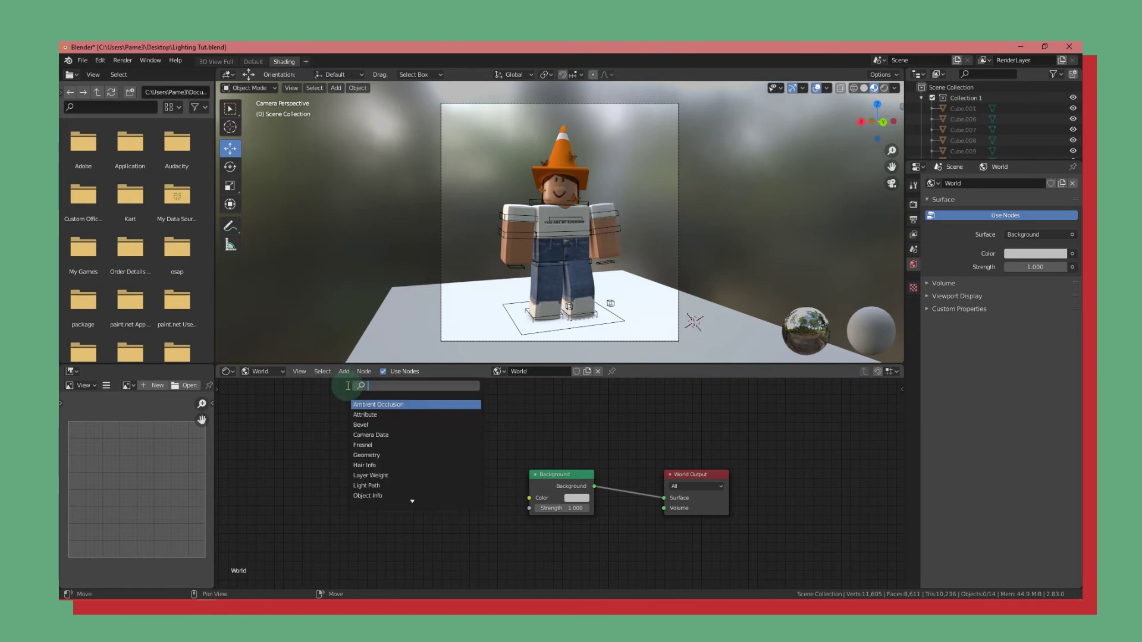
{"action": "type", "text": "env"}
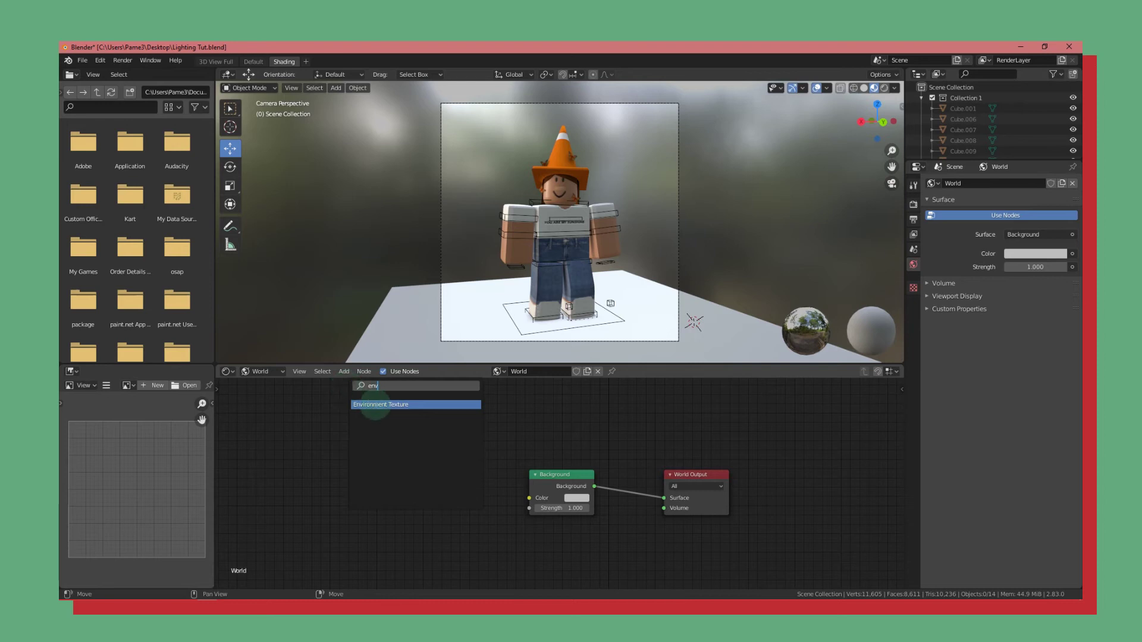
{"action": "left_click", "coordinate": [374, 405]}
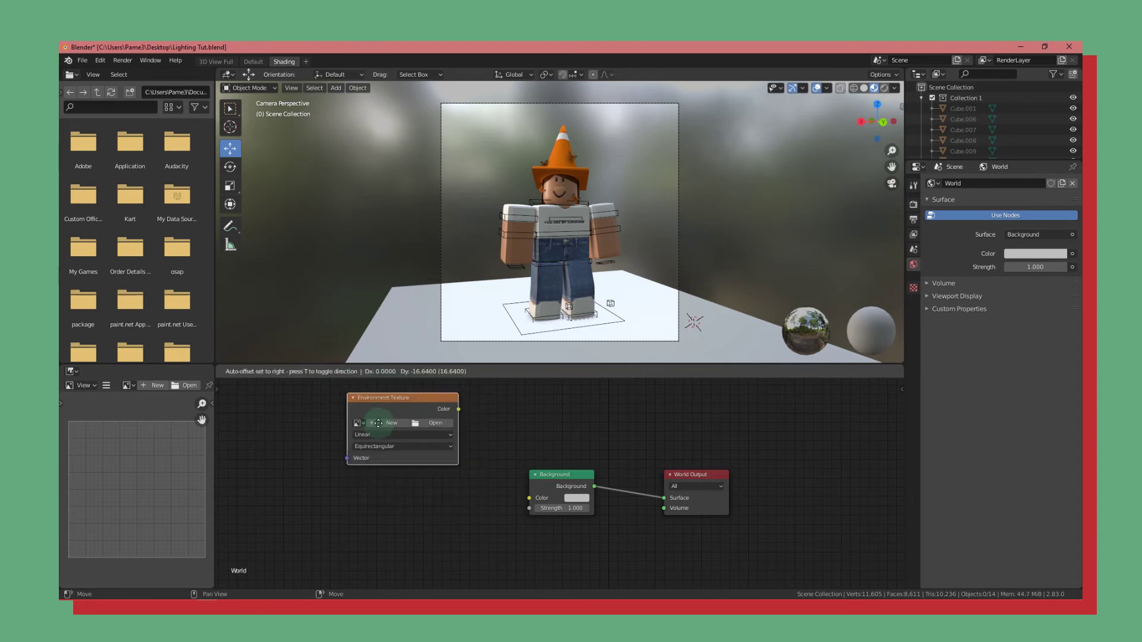
{"action": "left_click", "coordinate": [385, 470]}
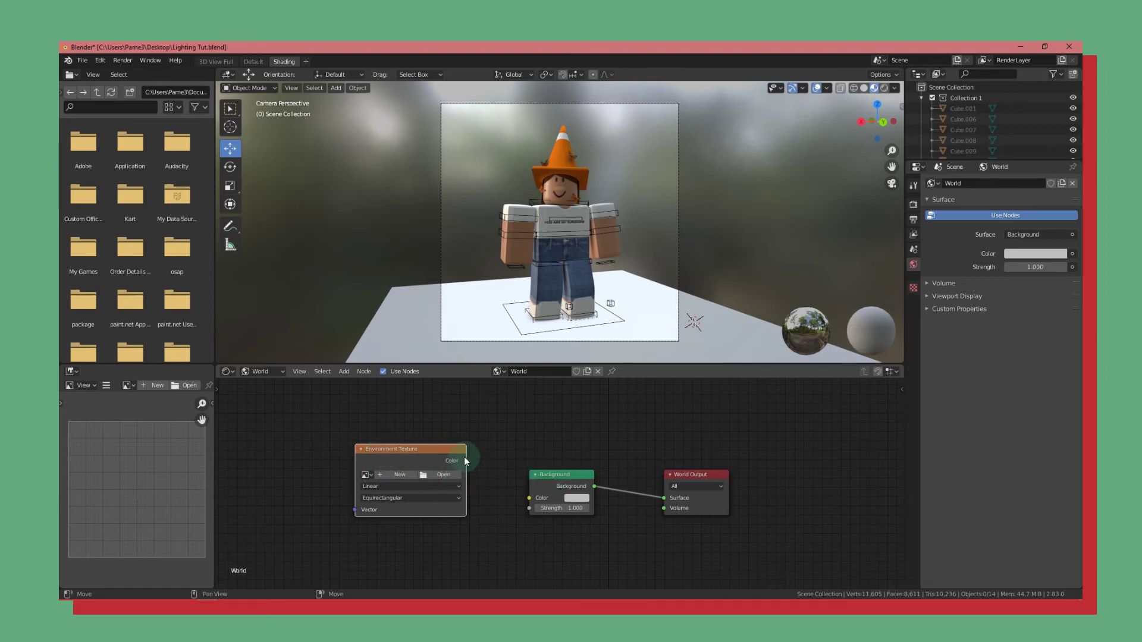
{"action": "left_click_drag", "start_coordinate": [466, 462], "coordinate": [530, 501]}
{"action": "left_click_drag", "start_coordinate": [432, 459], "coordinate": [454, 461]}
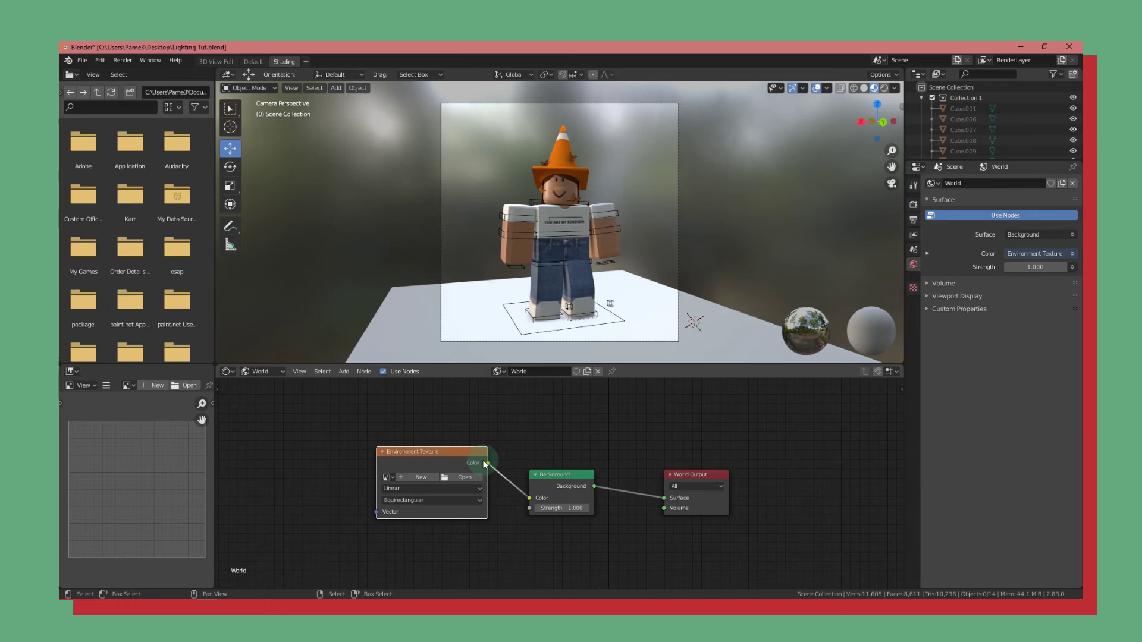
Switch to the browser and open the HDRIs catalog on the HDRI Haven website.
{"action": "left_click", "coordinate": [188, 606]}
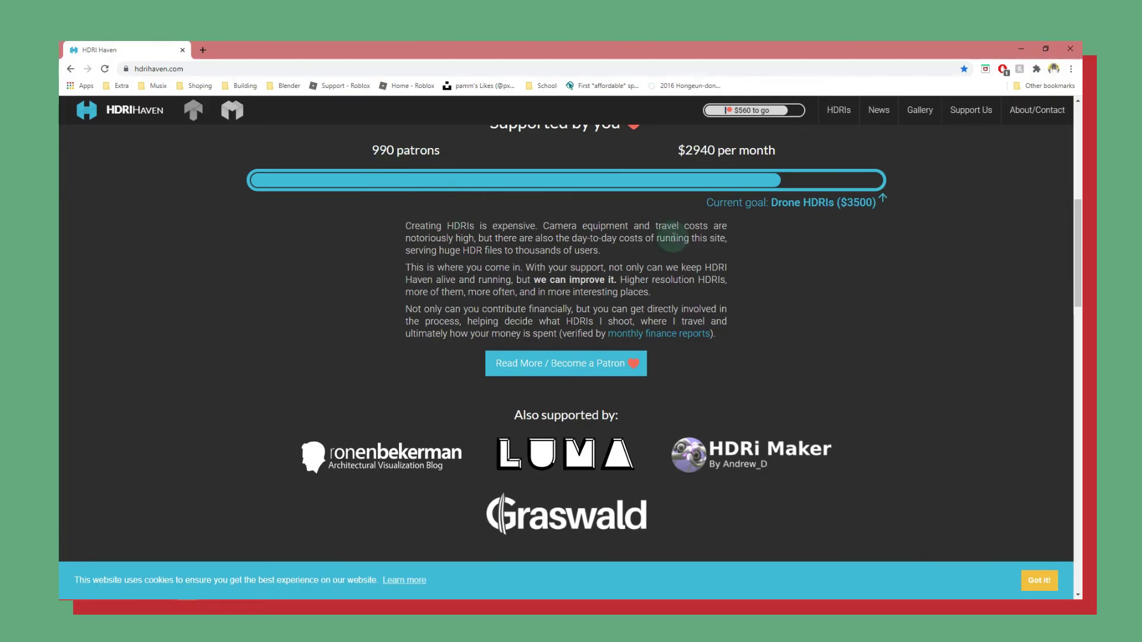
{"action": "scroll", "coordinate": [797, 303], "scroll_direction": "up", "scroll_amount": 7}
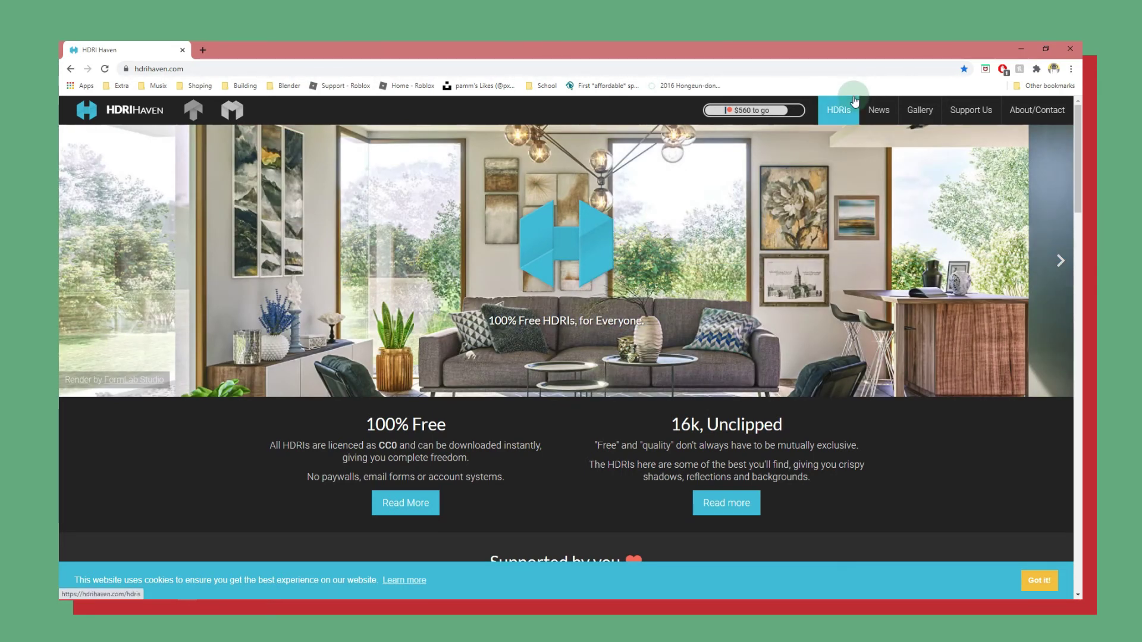
{"action": "left_click", "coordinate": [841, 113]}
{"action": "left_click", "coordinate": [846, 114]}
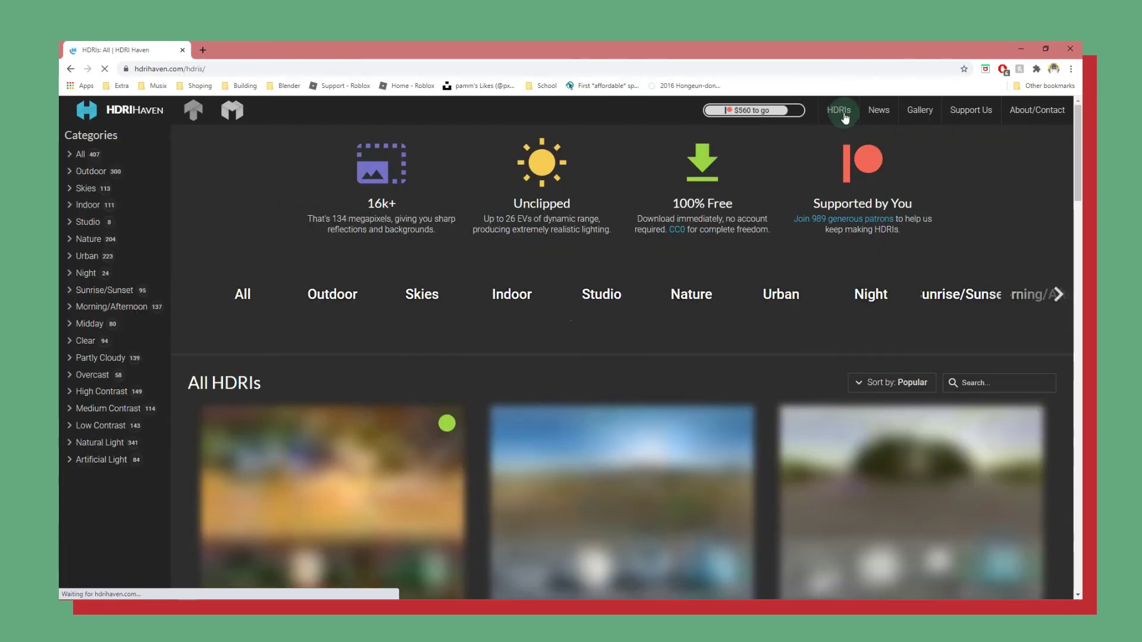
Browse the HDRI Haven catalog of all HDRIs for a suitable environment image.
{"action": "scroll", "coordinate": [669, 370], "scroll_direction": "down", "scroll_amount": 6}
{"action": "scroll", "coordinate": [670, 369], "scroll_direction": "up", "scroll_amount": 10}
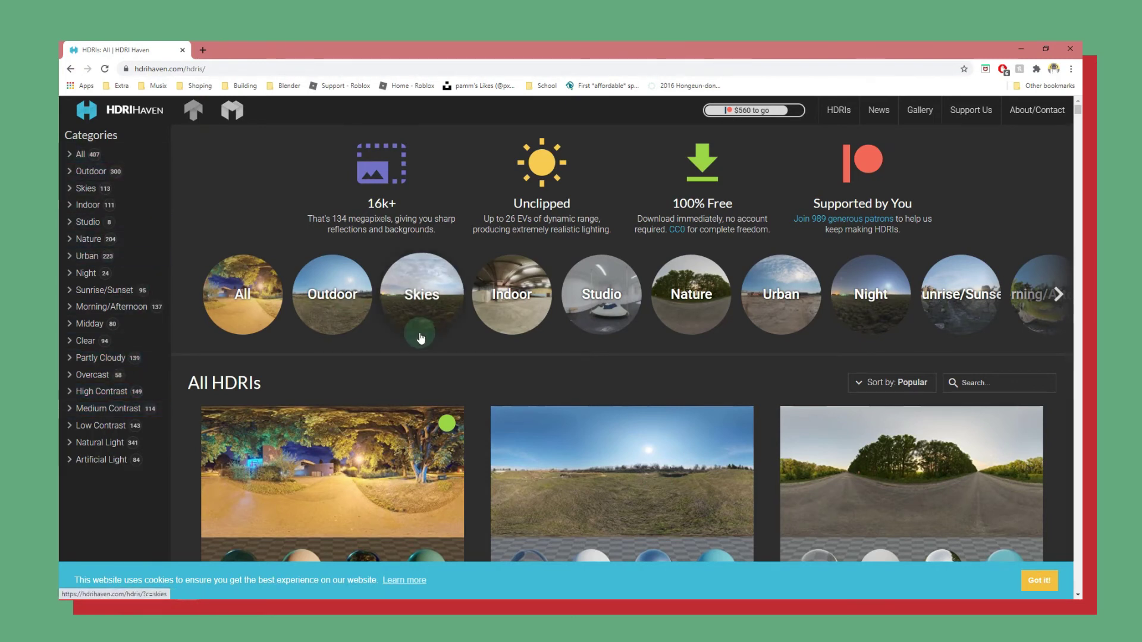
{"action": "scroll", "coordinate": [419, 333], "scroll_direction": "down", "scroll_amount": 8}
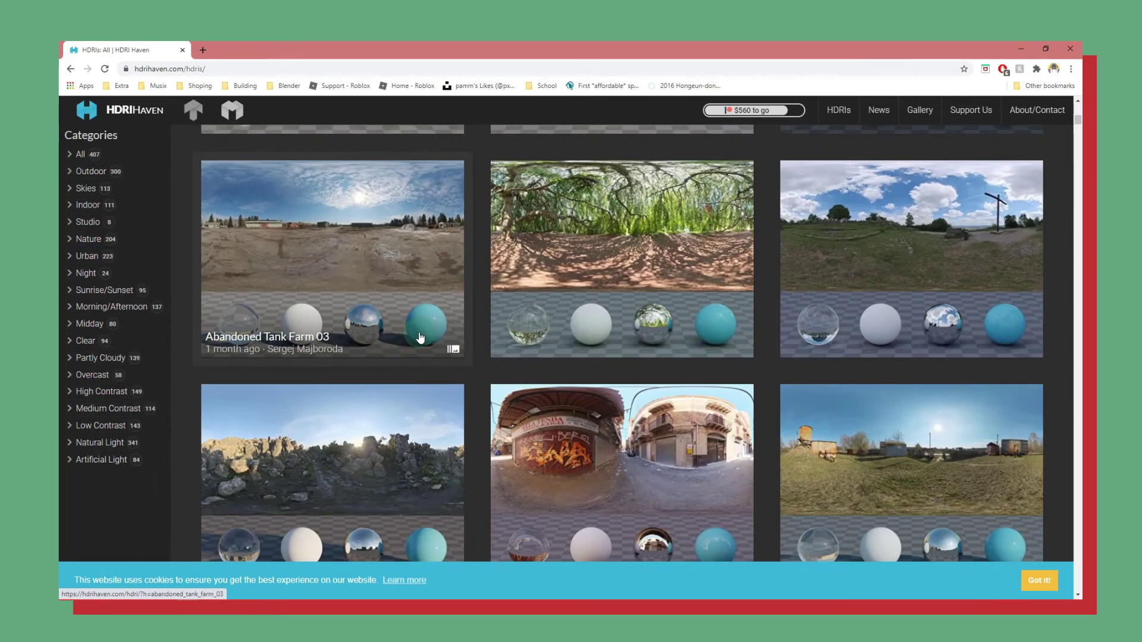
{"action": "scroll", "coordinate": [774, 476], "scroll_direction": "down", "scroll_amount": 5}
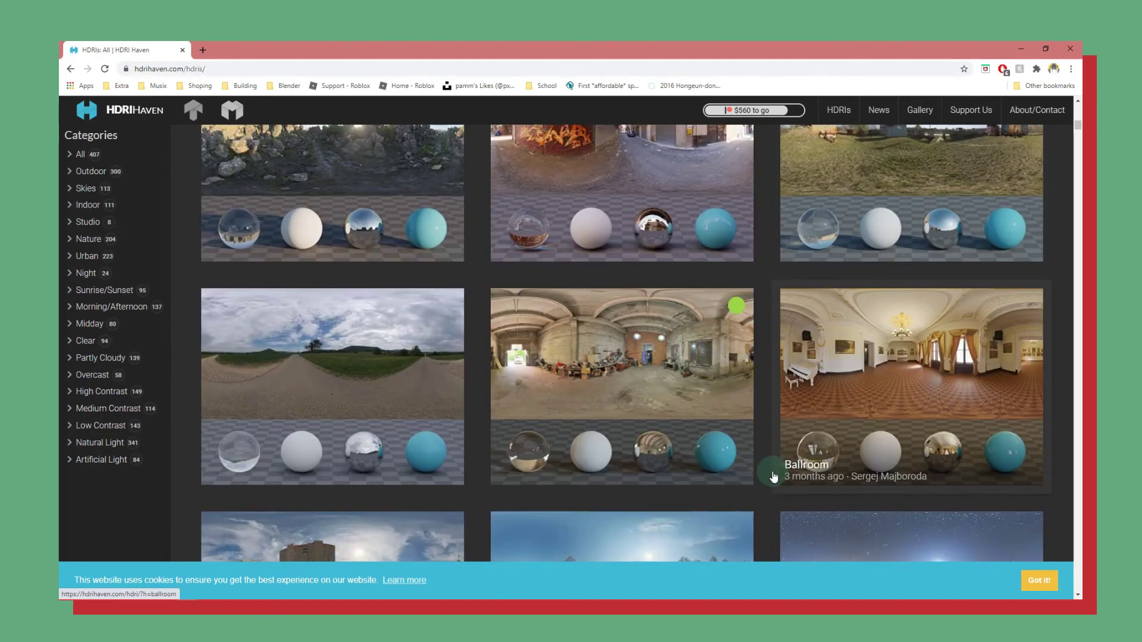
{"action": "scroll", "coordinate": [773, 476], "scroll_direction": "down", "scroll_amount": 10}
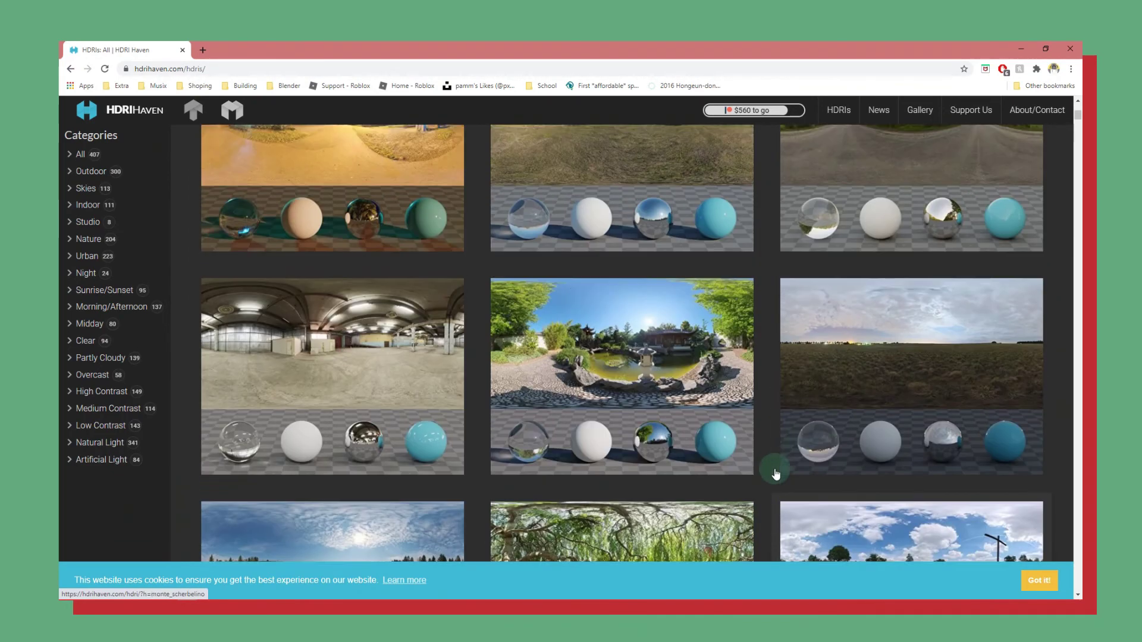
{"action": "scroll", "coordinate": [776, 473], "scroll_direction": "up", "scroll_amount": 15}
{"action": "scroll", "coordinate": [775, 473], "scroll_direction": "down", "scroll_amount": 15}
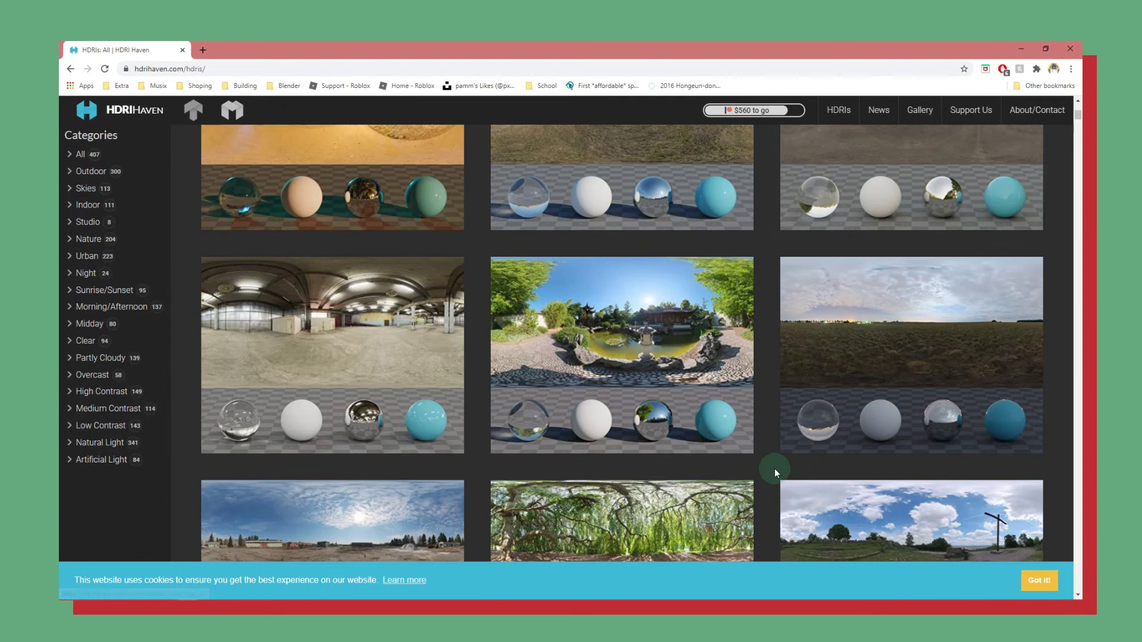
{"action": "scroll", "coordinate": [775, 469], "scroll_direction": "down", "scroll_amount": 2}
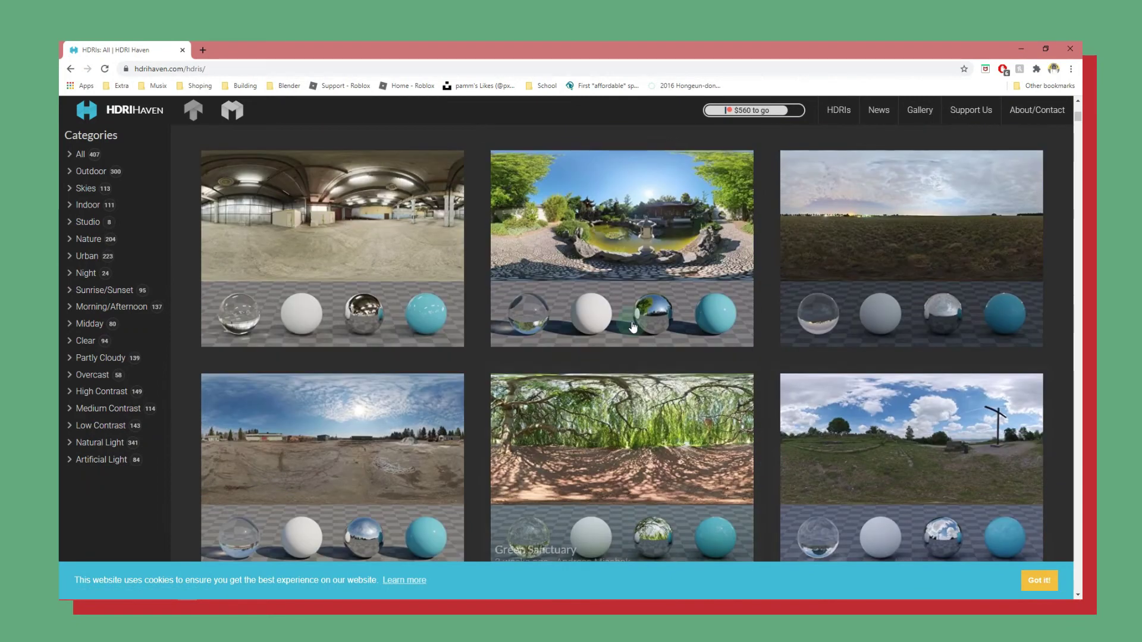
Open the Chinese Garden HDRI's page in the catalog and review its preview and available download resolutions.
{"action": "left_click", "coordinate": [603, 247]}
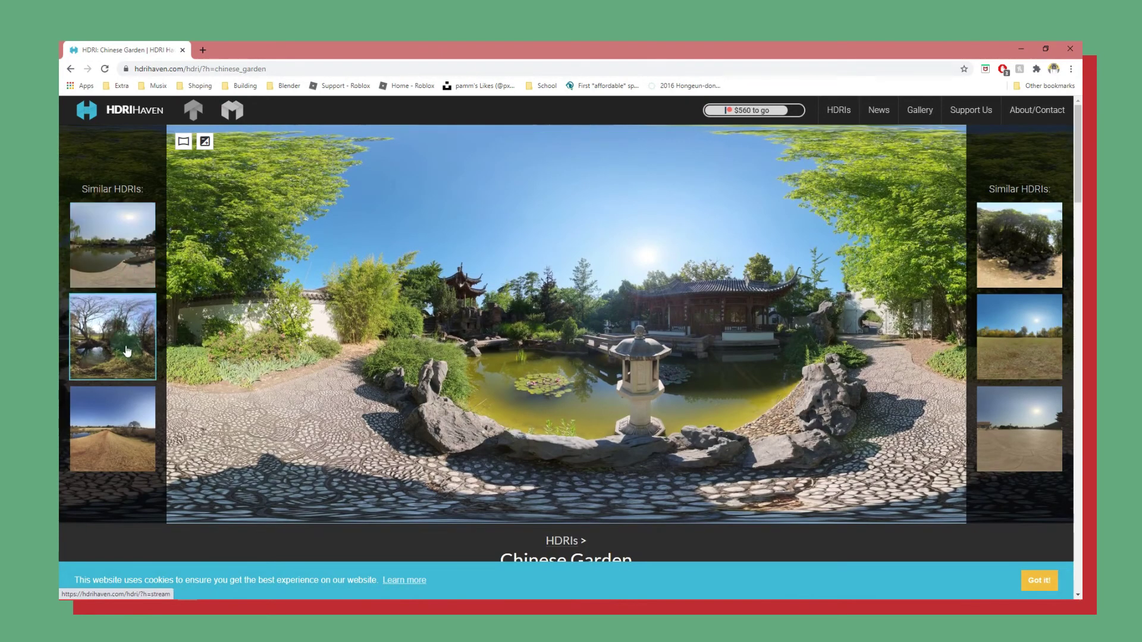
{"action": "left_click", "coordinate": [146, 467]}
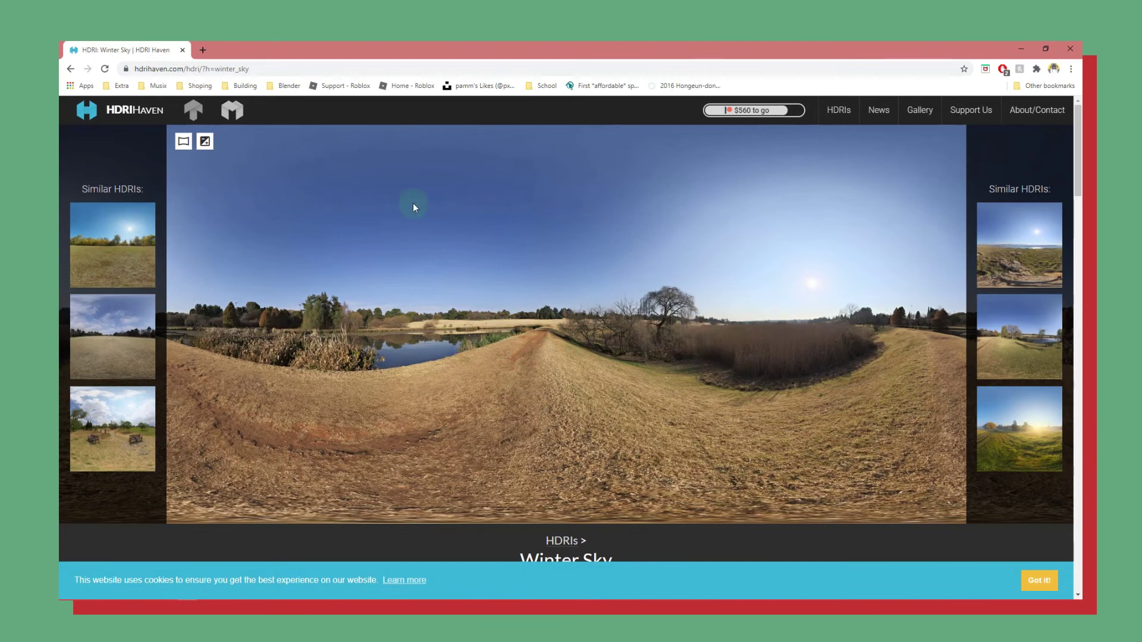
{"action": "left_click", "coordinate": [71, 69]}
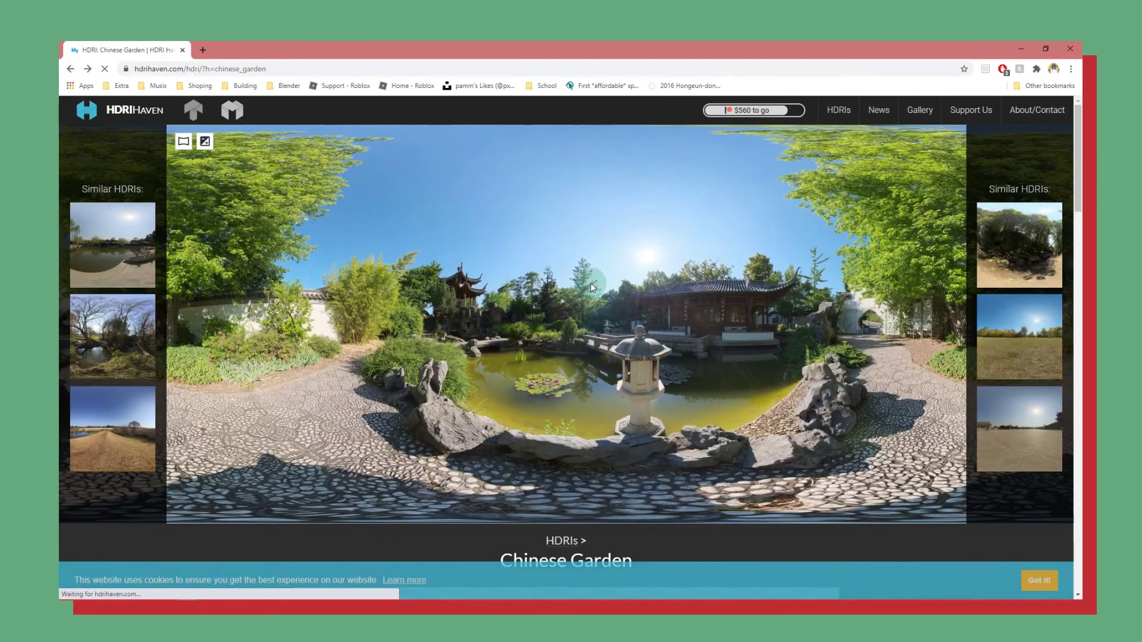
{"action": "scroll", "coordinate": [603, 300], "scroll_direction": "down", "scroll_amount": 7}
{"action": "scroll", "coordinate": [603, 299], "scroll_direction": "up", "scroll_amount": 5}
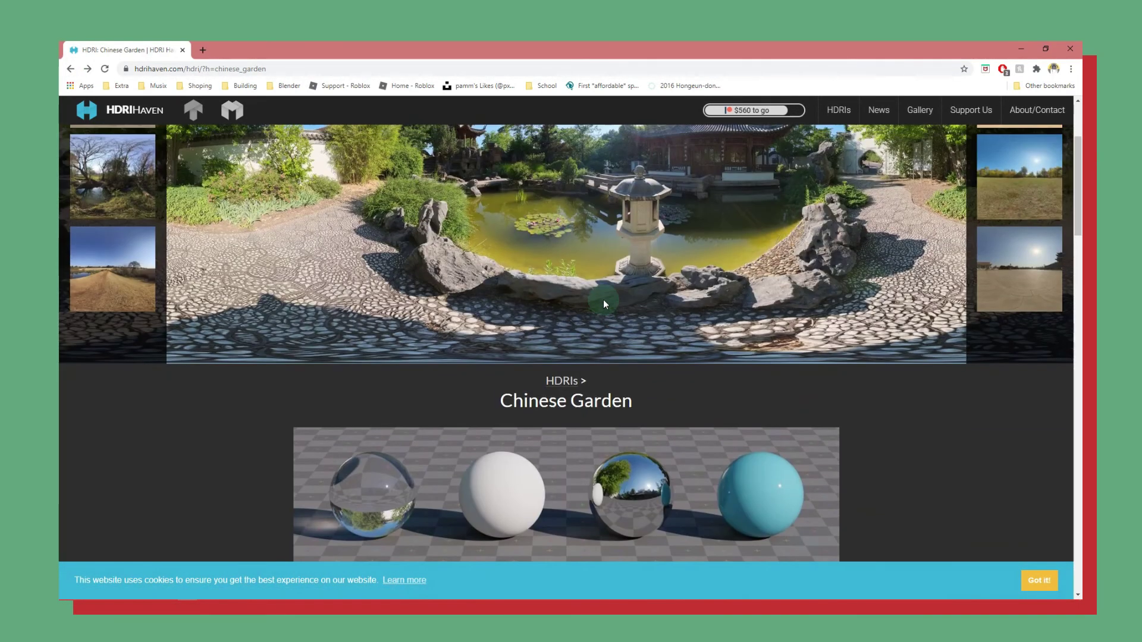
{"action": "scroll", "coordinate": [604, 300], "scroll_direction": "down", "scroll_amount": 6}
{"action": "scroll", "coordinate": [602, 303], "scroll_direction": "up", "scroll_amount": 5}
{"action": "scroll", "coordinate": [601, 301], "scroll_direction": "down", "scroll_amount": 4}
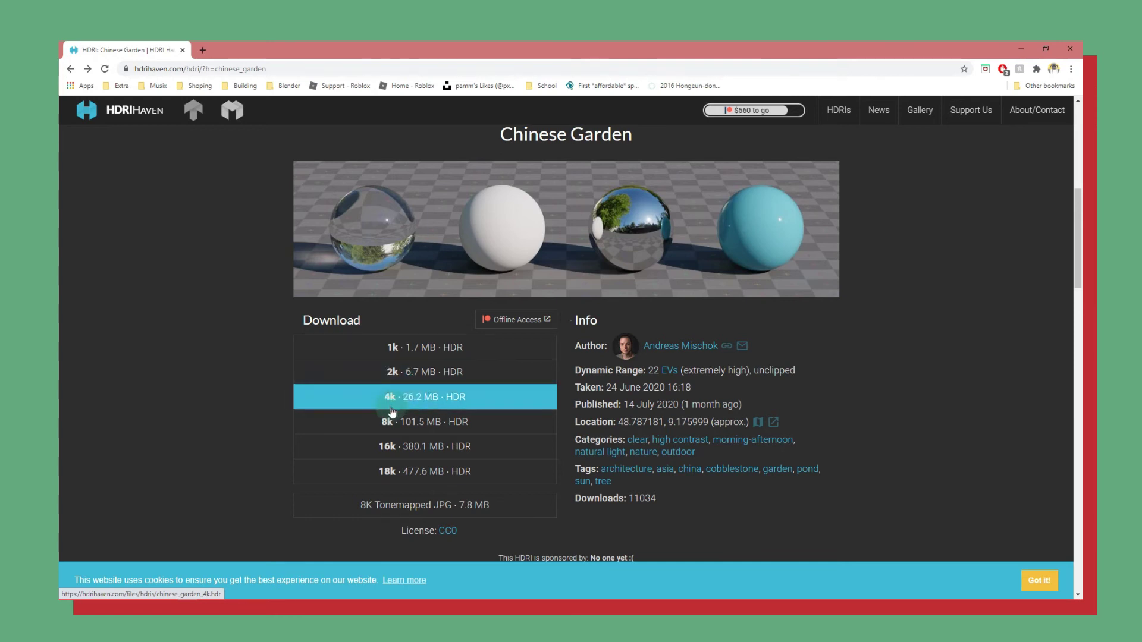
{"action": "scroll", "coordinate": [464, 473], "scroll_direction": "up", "scroll_amount": 5}
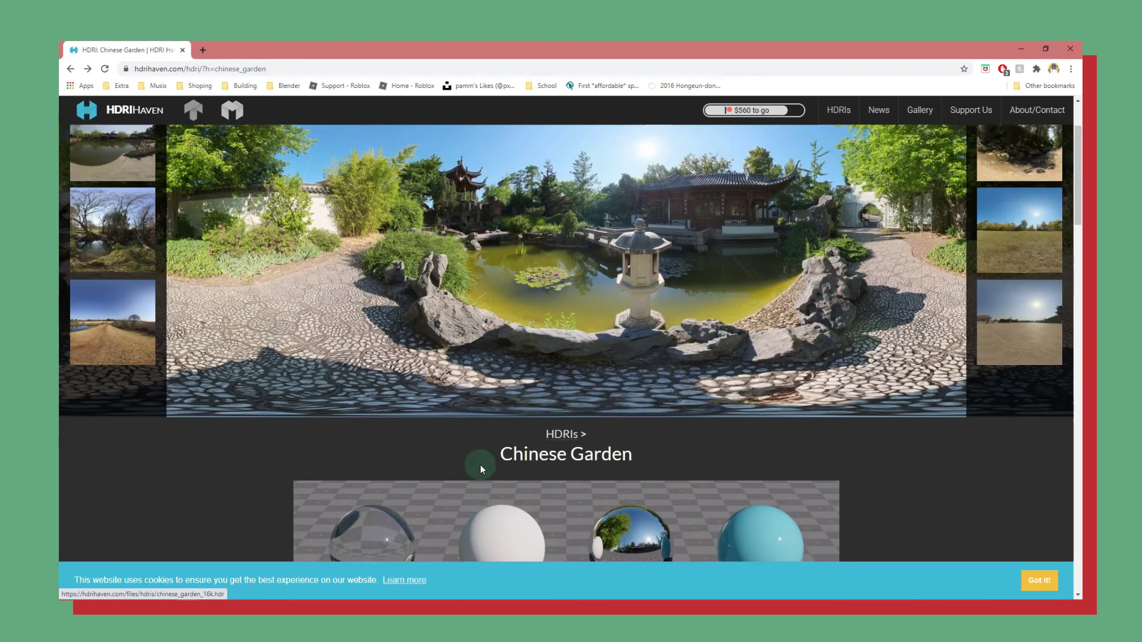
{"action": "scroll", "coordinate": [506, 462], "scroll_direction": "down", "scroll_amount": 4}
Download the 2k HDR version of Chinese Garden as chinese_garden_2k.hdr into the Blender > Lighting folder on the DATA (D:) drive.
{"action": "left_click", "coordinate": [346, 428]}
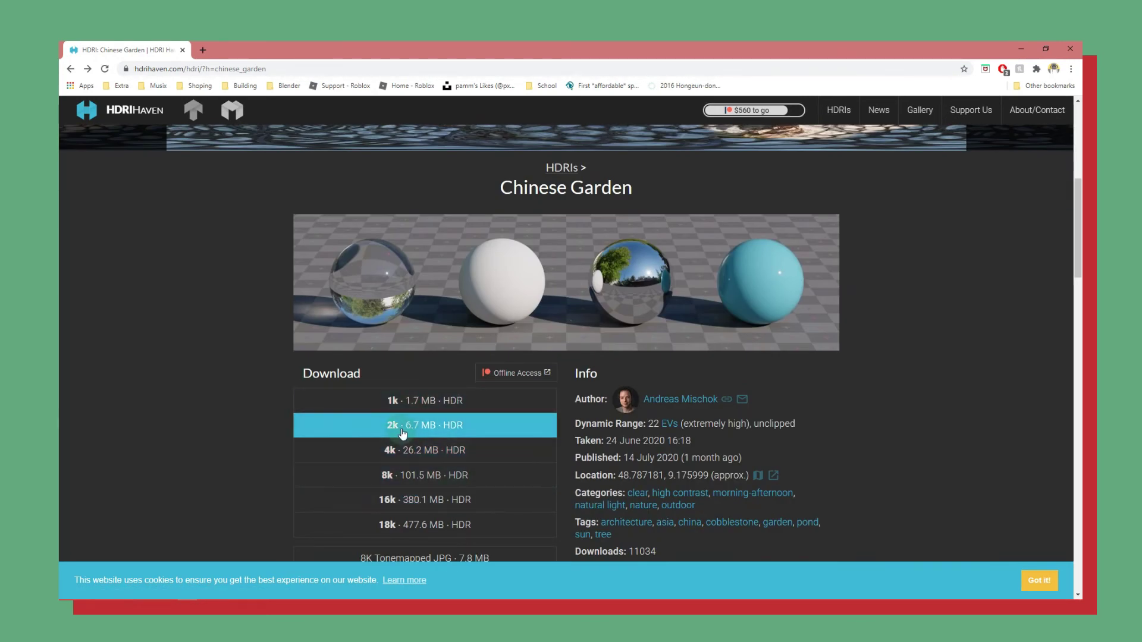
{"action": "left_click", "coordinate": [468, 428]}
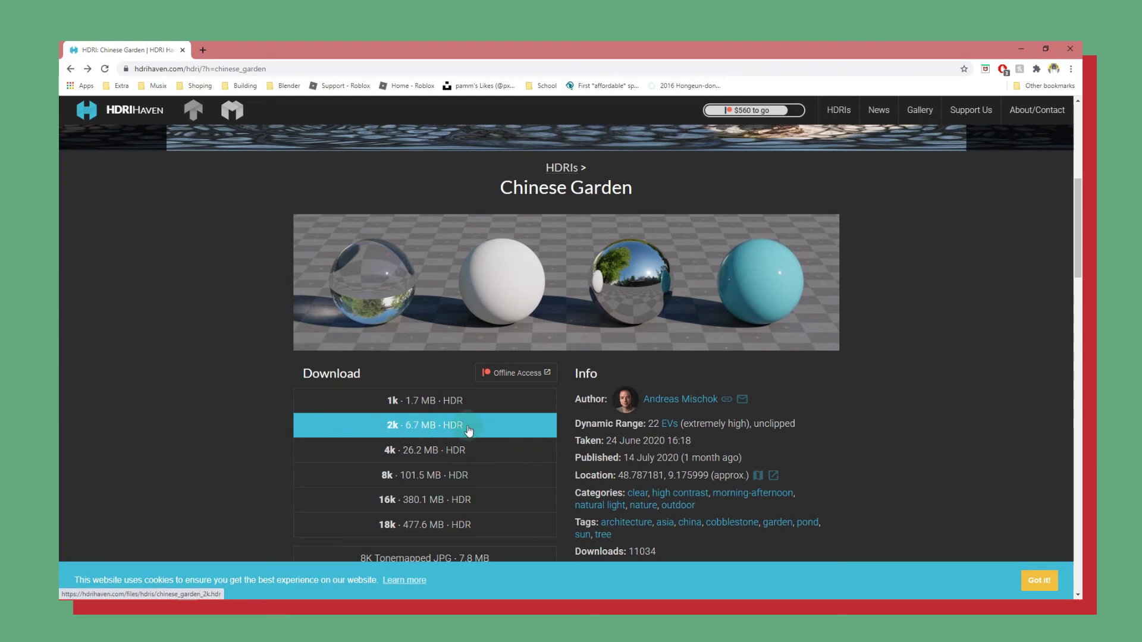
{"action": "left_click", "coordinate": [430, 426]}
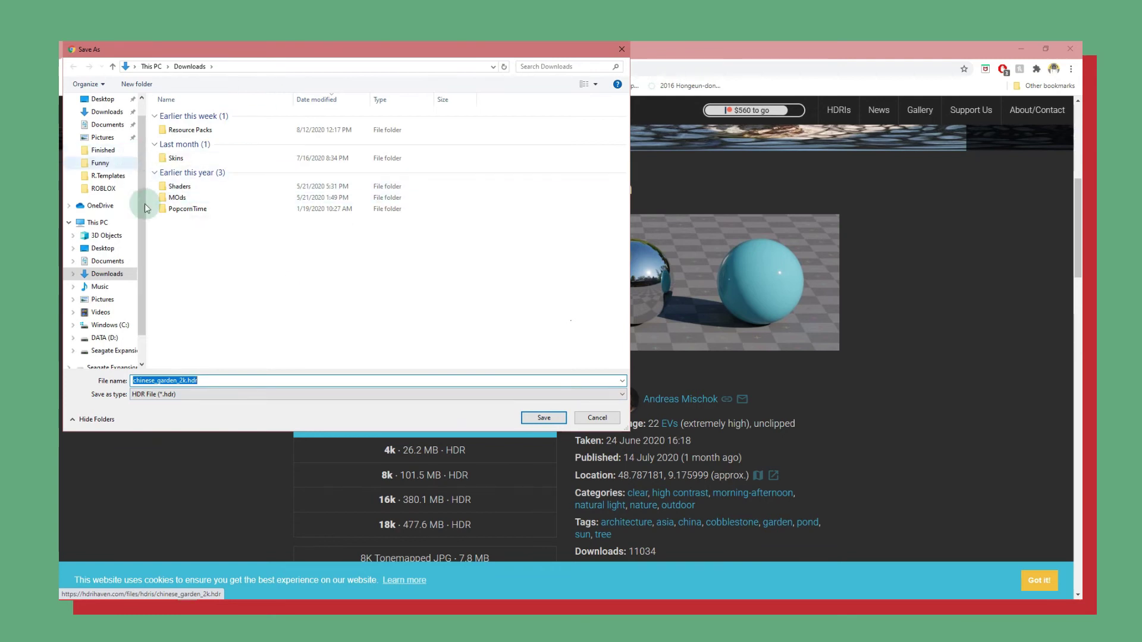
{"action": "left_click", "coordinate": [103, 150]}
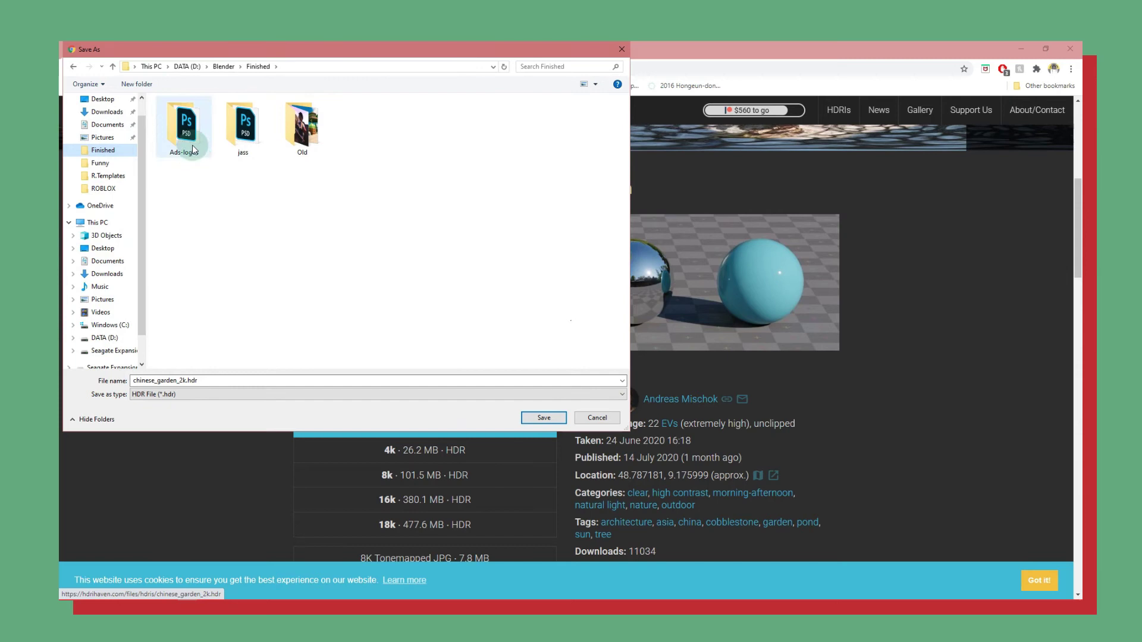
{"action": "left_click", "coordinate": [220, 67]}
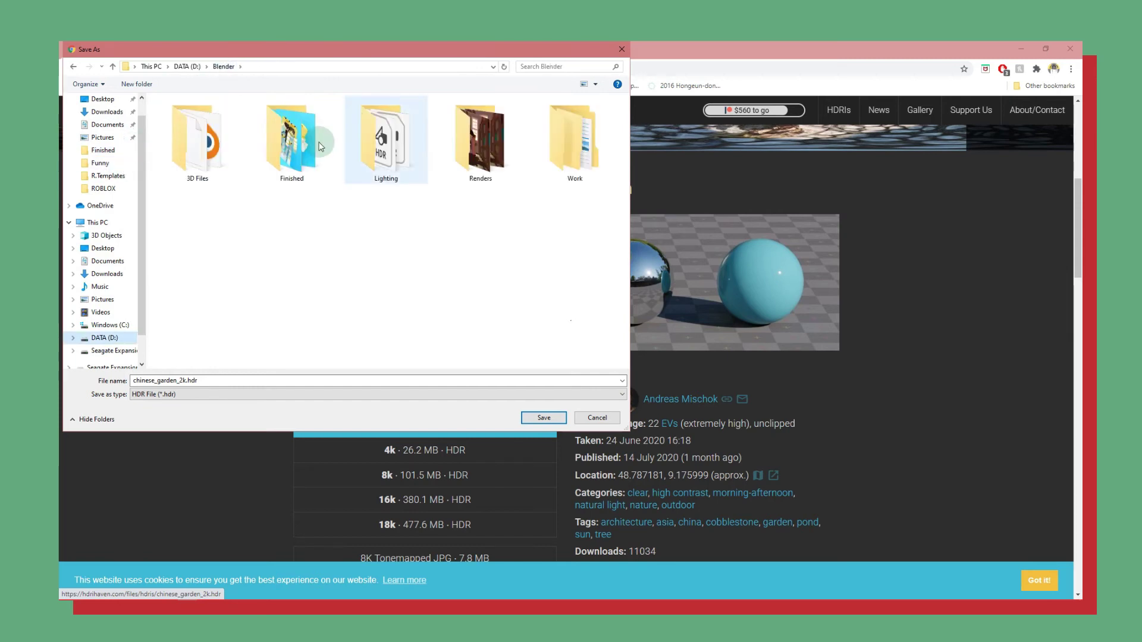
{"action": "double_click", "coordinate": [408, 145]}
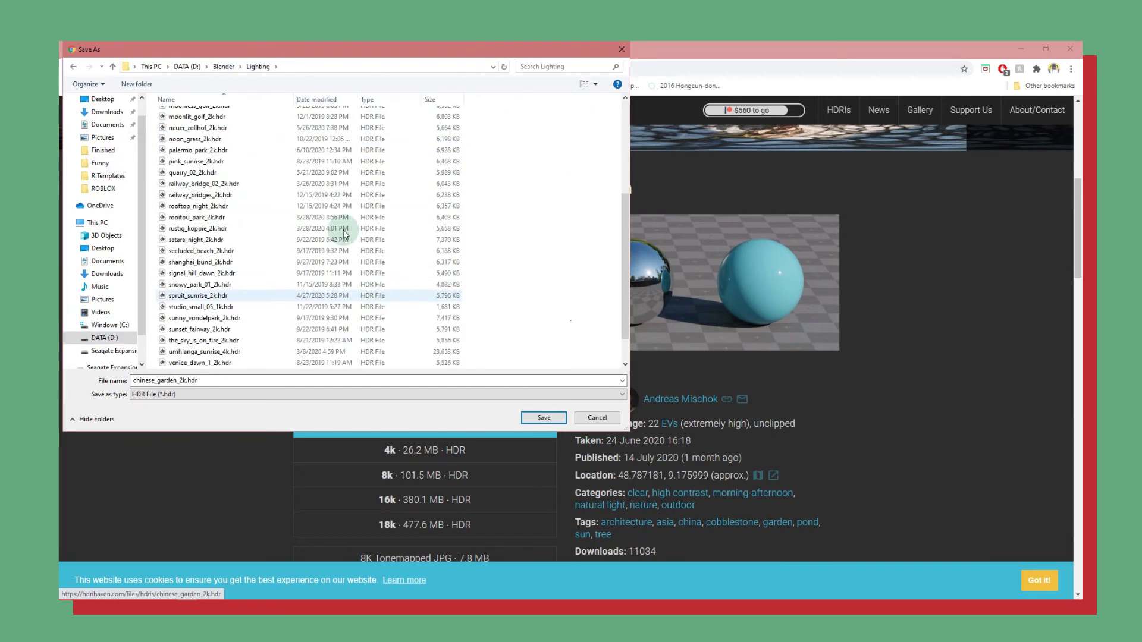
{"action": "scroll", "coordinate": [300, 107], "scroll_direction": "down", "scroll_amount": 5}
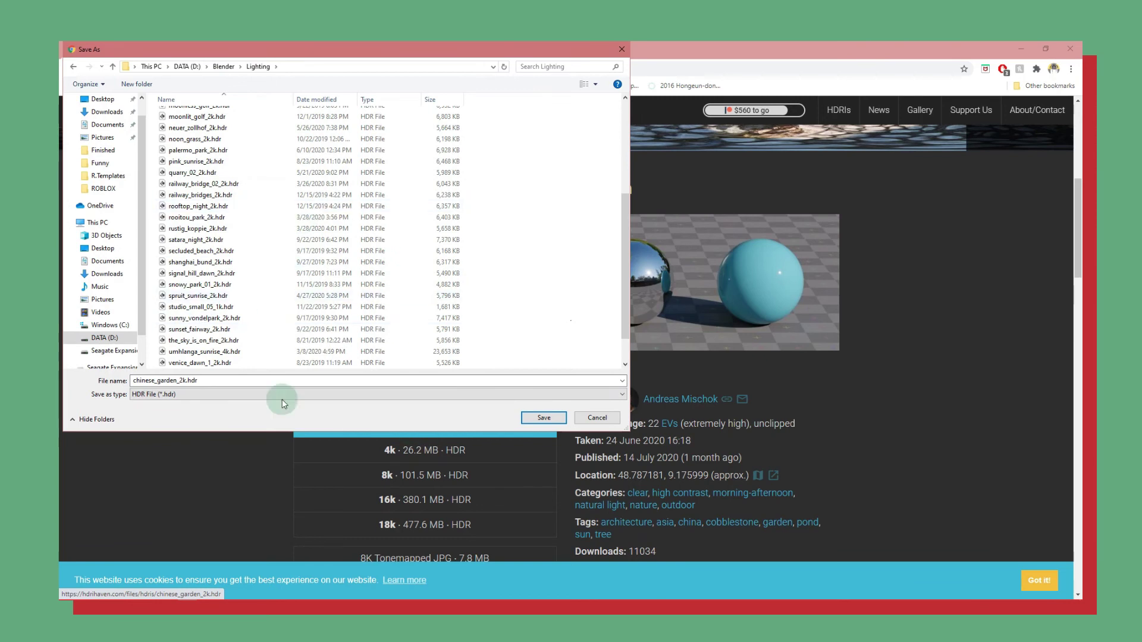
{"action": "left_click", "coordinate": [543, 419]}
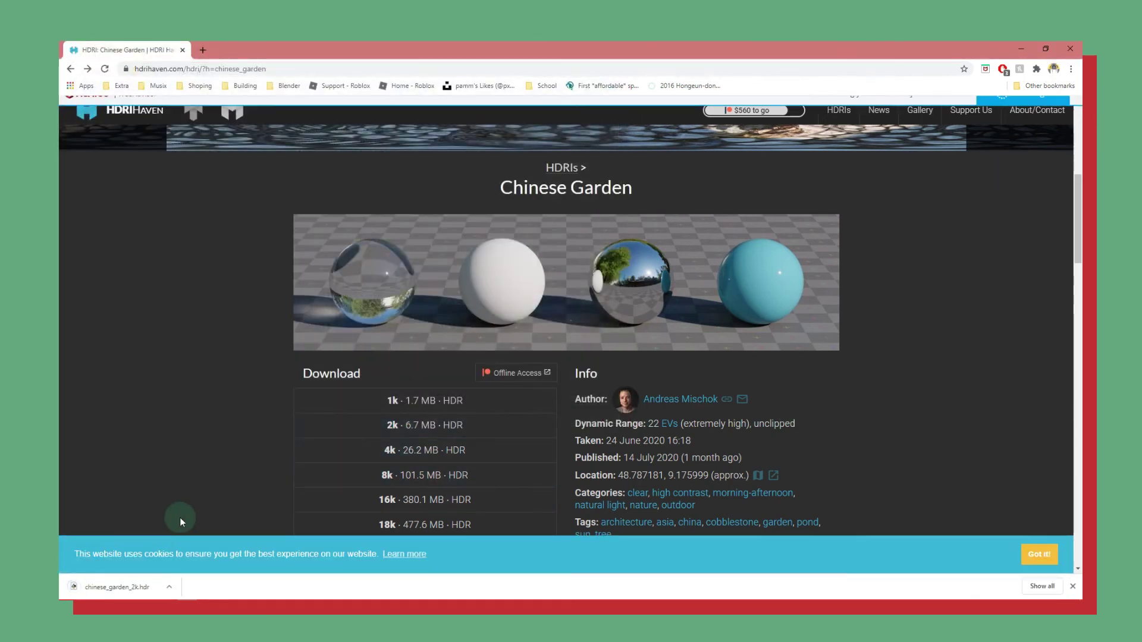
Switch to Blender and load chinese_garden_2k.hdr from the Lighting folder into the Environment Texture node.
{"action": "mouse_move", "coordinate": [209, 599]}
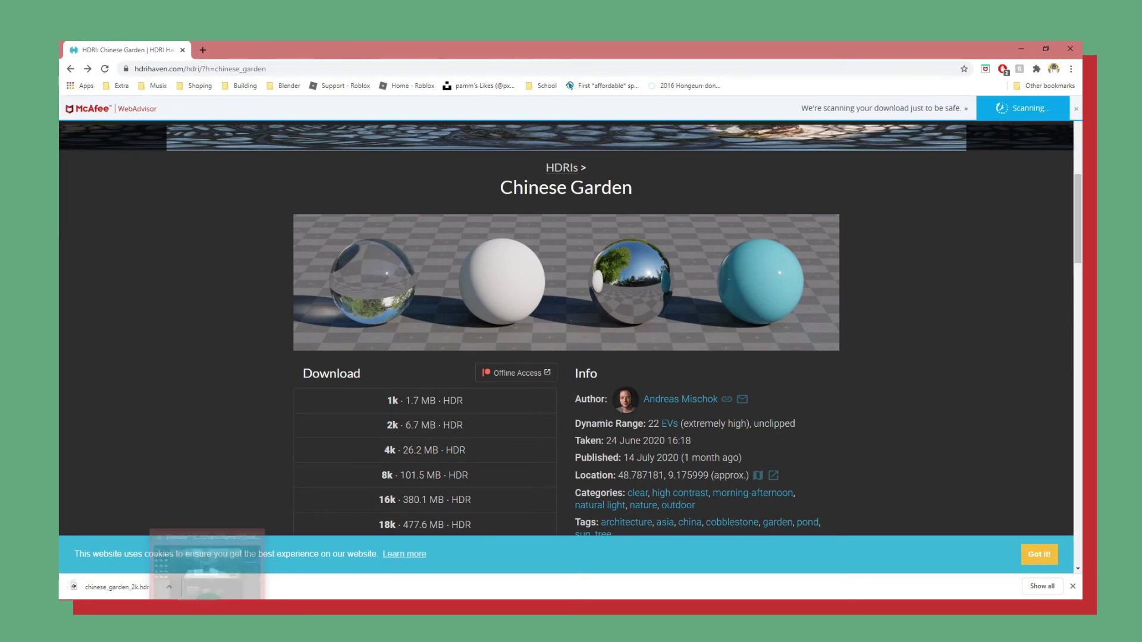
{"action": "left_click", "coordinate": [207, 562]}
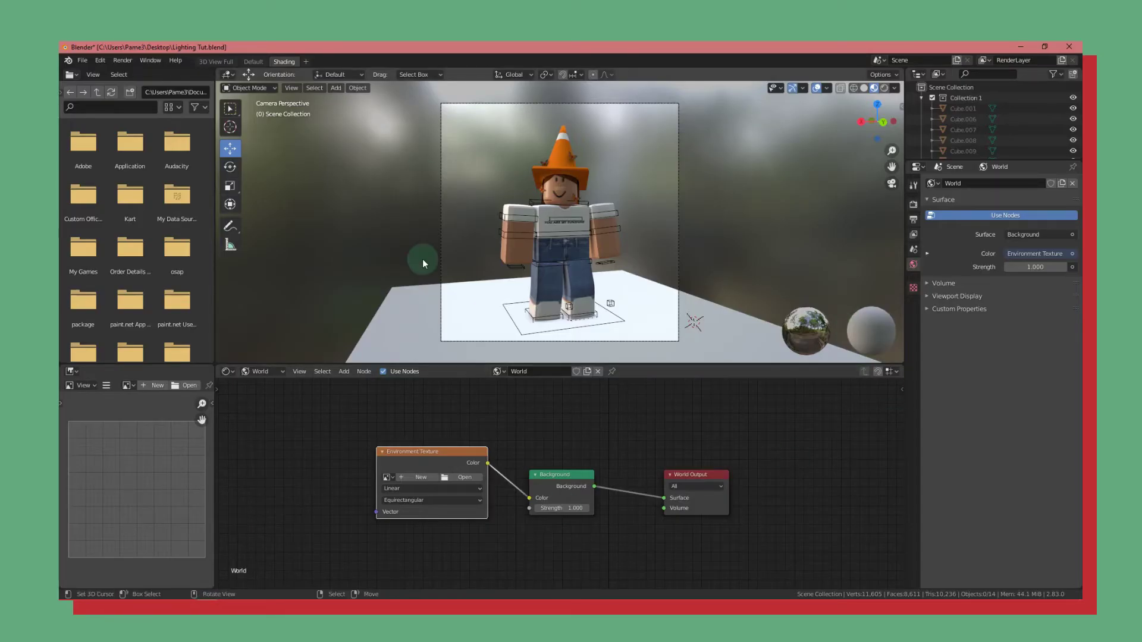
{"action": "scroll", "coordinate": [466, 503], "scroll_direction": "up", "scroll_amount": 2}
{"action": "left_click", "coordinate": [450, 473]}
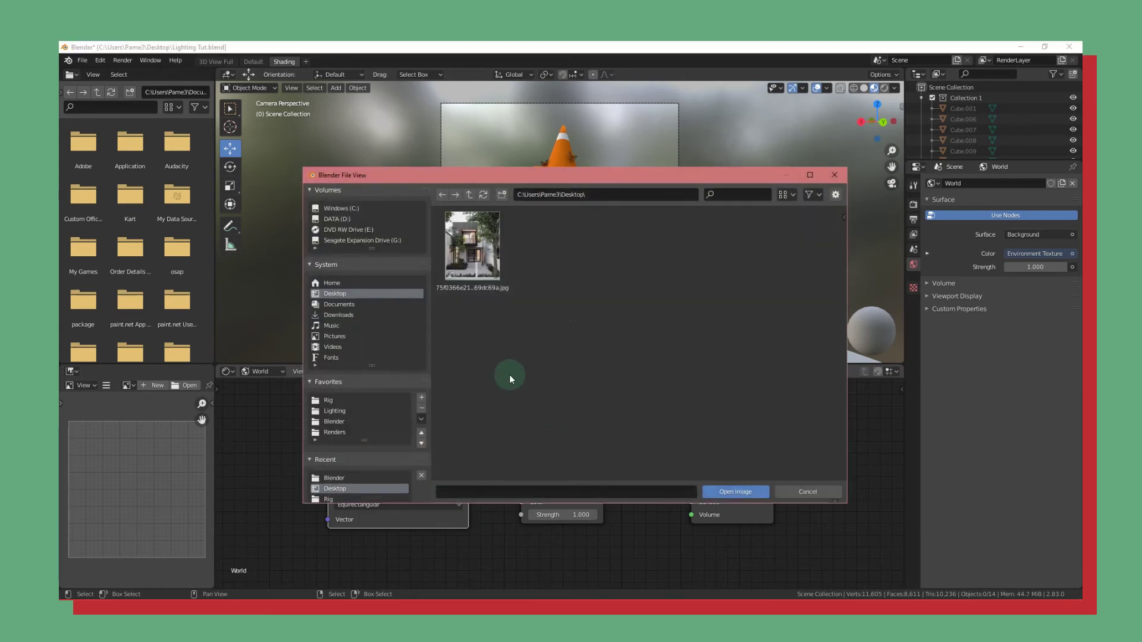
{"action": "left_click", "coordinate": [335, 411]}
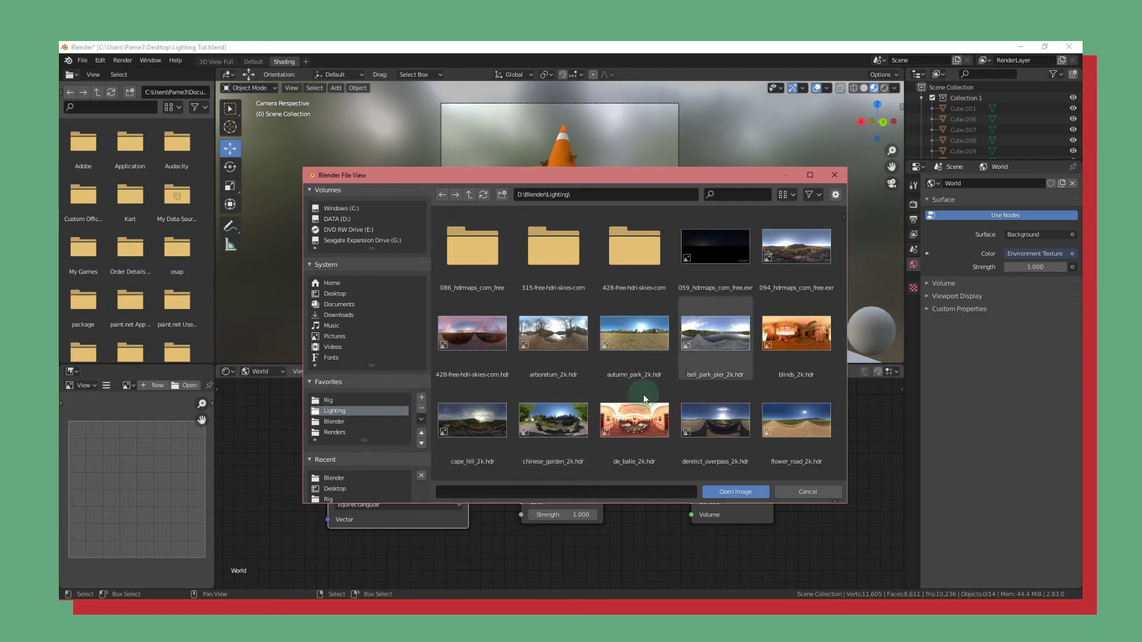
{"action": "scroll", "coordinate": [650, 358], "scroll_direction": "down", "scroll_amount": 2}
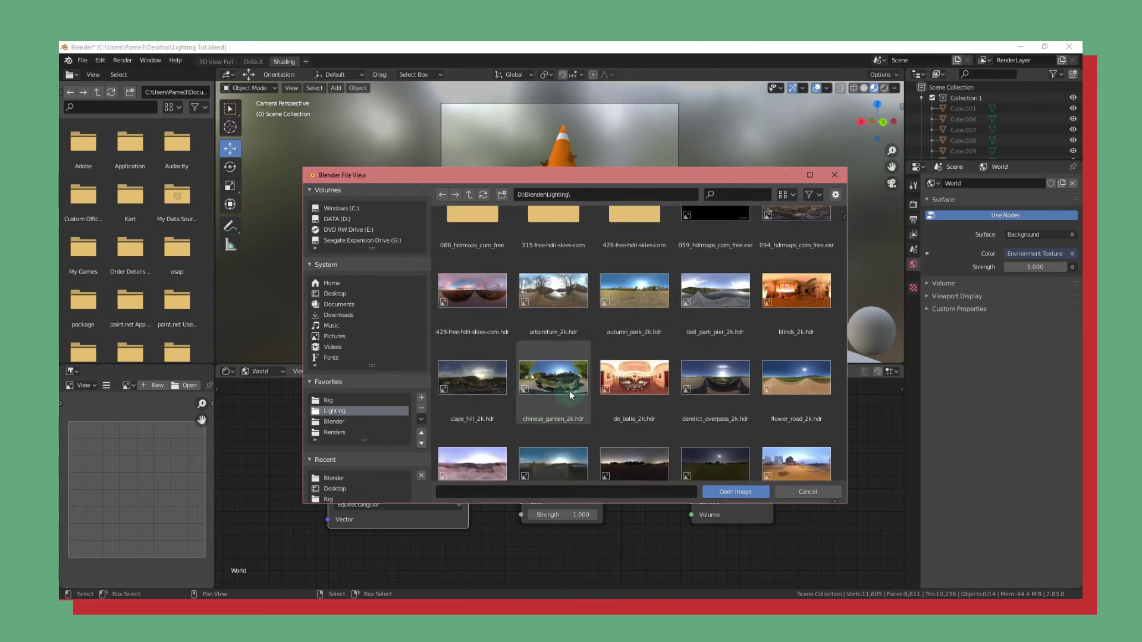
{"action": "double_click", "coordinate": [562, 368]}
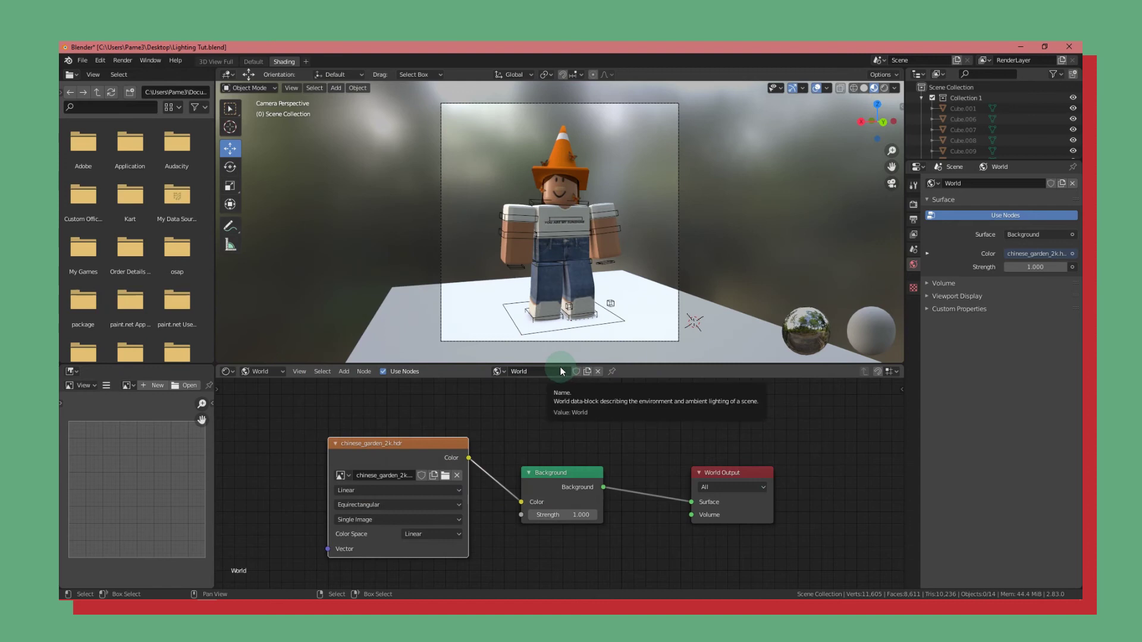
Set the viewport to Rendered shading, inspect the HDRI surroundings from around the character, and return to the camera view.
{"action": "scroll", "coordinate": [598, 185], "scroll_direction": "up", "scroll_amount": 3}
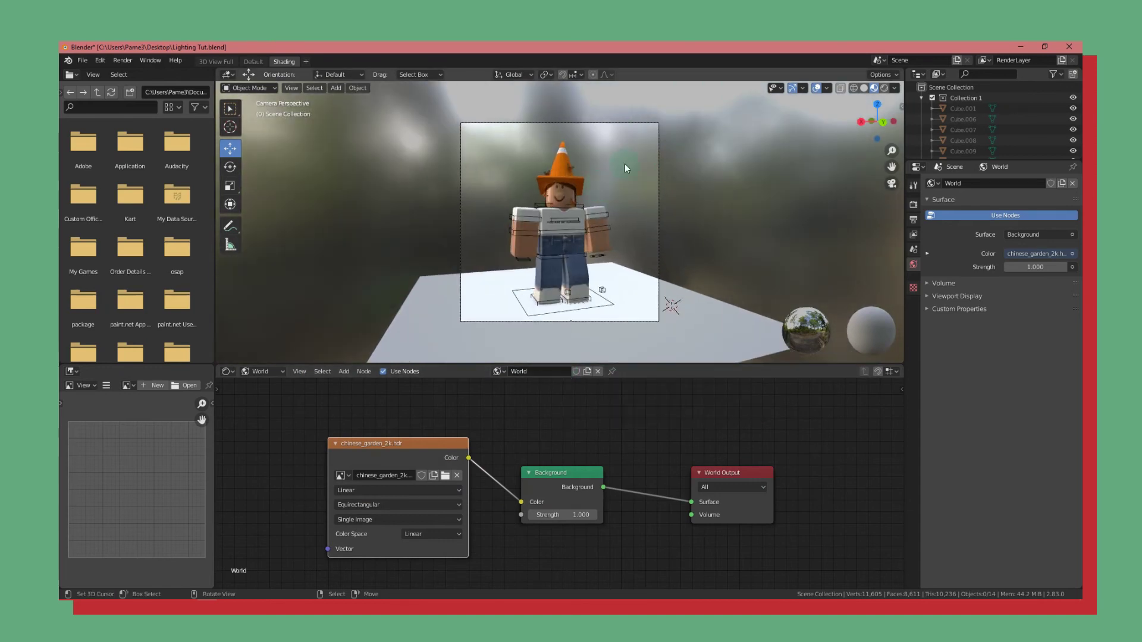
{"action": "left_click", "coordinate": [885, 88]}
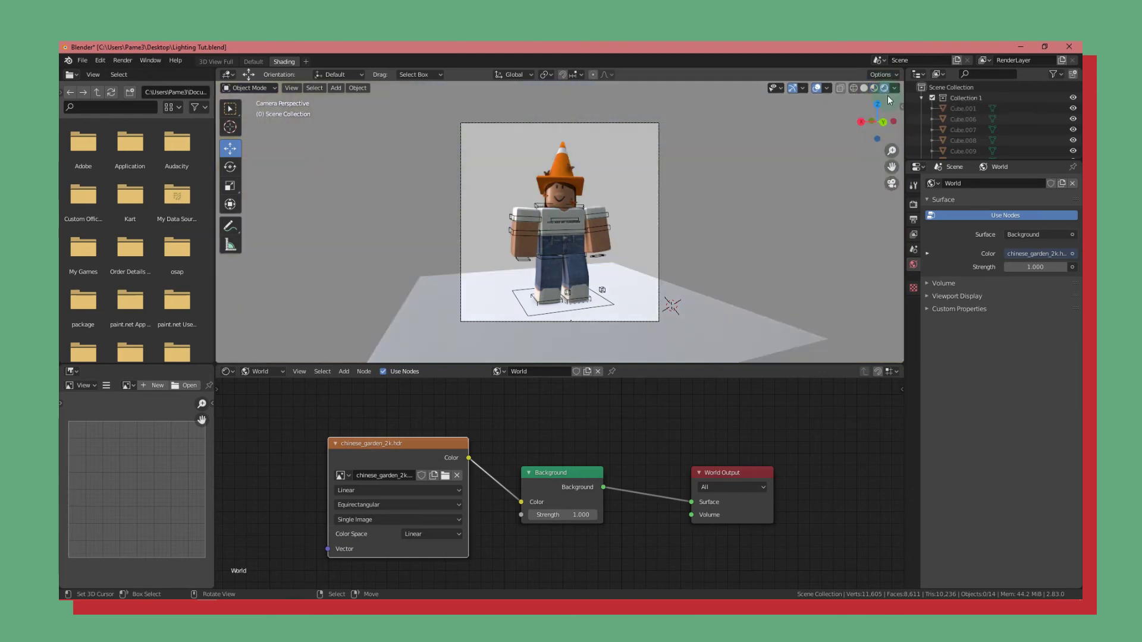
{"action": "scroll", "coordinate": [671, 164], "scroll_direction": "down", "scroll_amount": 3}
{"action": "scroll", "coordinate": [630, 212], "scroll_direction": "up", "scroll_amount": 3}
{"action": "middle_click_drag", "start_coordinate": [627, 212], "coordinate": [814, 202]}
{"action": "scroll", "coordinate": [813, 198], "scroll_direction": "down", "scroll_amount": 5}
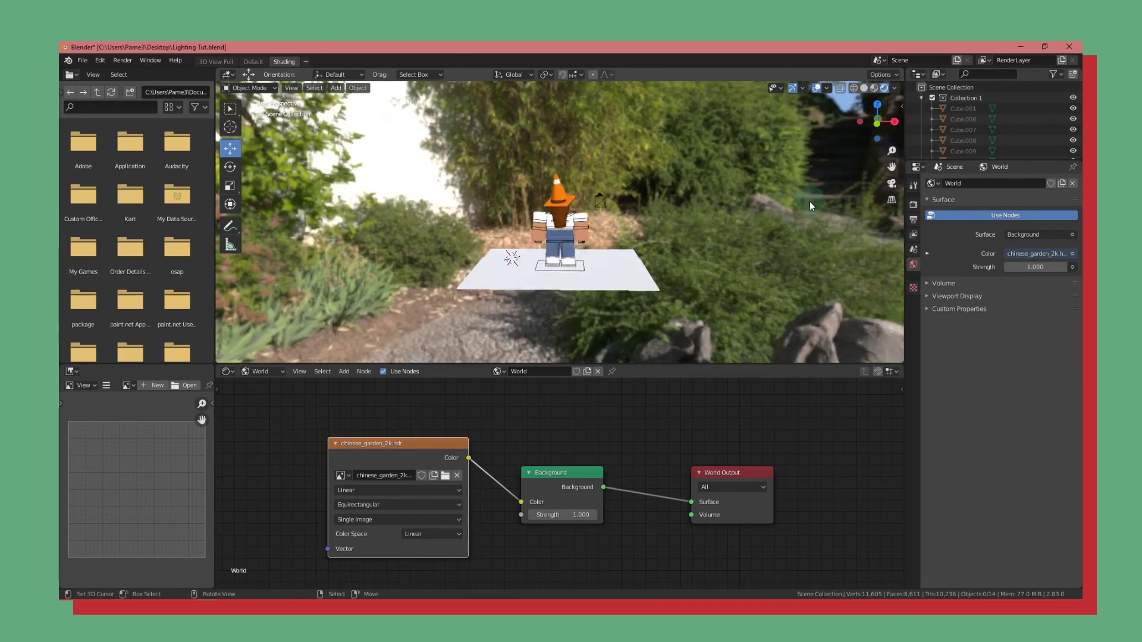
{"action": "middle_click_drag", "start_coordinate": [612, 184], "coordinate": [547, 206]}
{"action": "scroll", "coordinate": [548, 205], "scroll_direction": "up", "scroll_amount": 5}
{"action": "key", "text": "KP_0"}
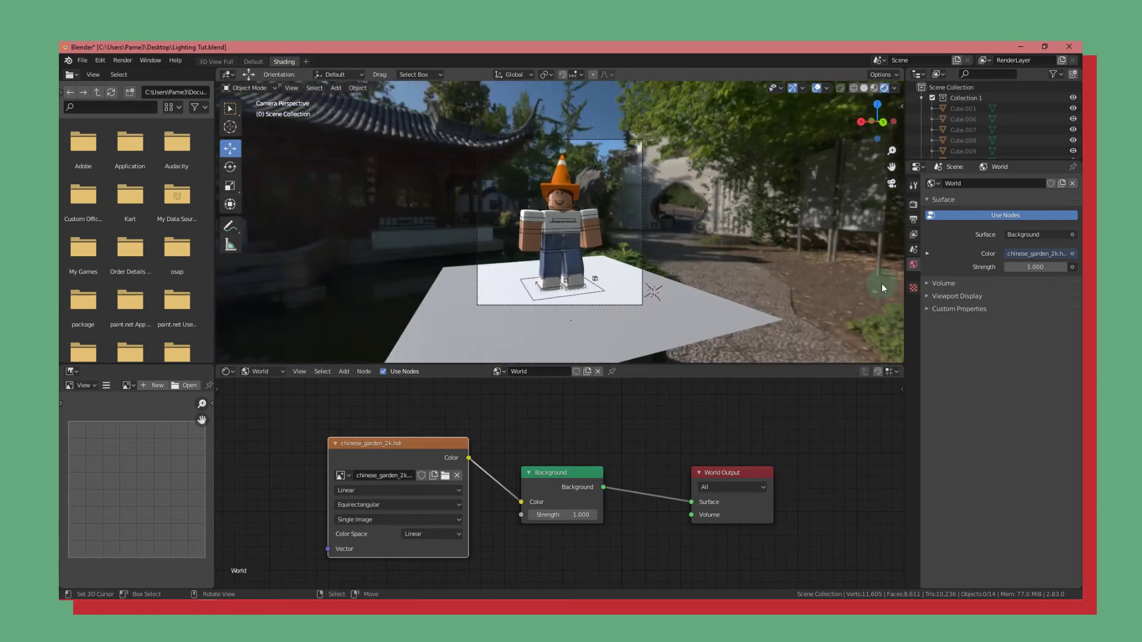
Show the render settings and examine how the HDRI lights the character under Eevee, both up close and at a distance.
{"action": "left_click", "coordinate": [914, 204]}
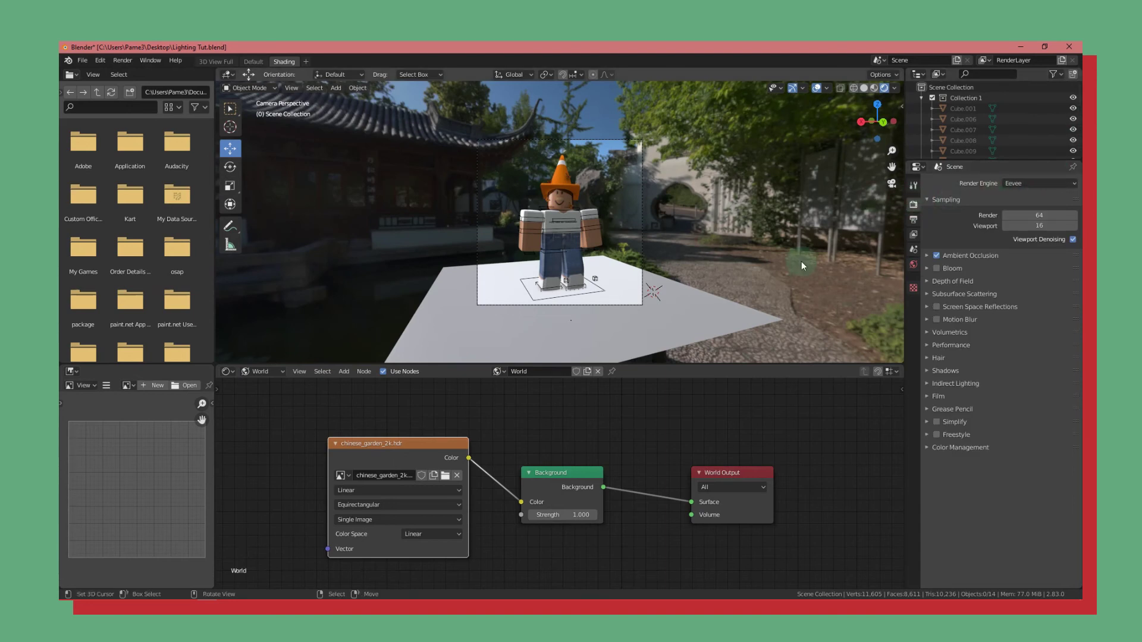
{"action": "scroll", "coordinate": [605, 293], "scroll_direction": "up", "scroll_amount": 4}
{"action": "scroll", "coordinate": [606, 291], "scroll_direction": "down", "scroll_amount": 3}
{"action": "scroll", "coordinate": [591, 274], "scroll_direction": "up", "scroll_amount": 5}
{"action": "scroll", "coordinate": [577, 238], "scroll_direction": "down", "scroll_amount": 3}
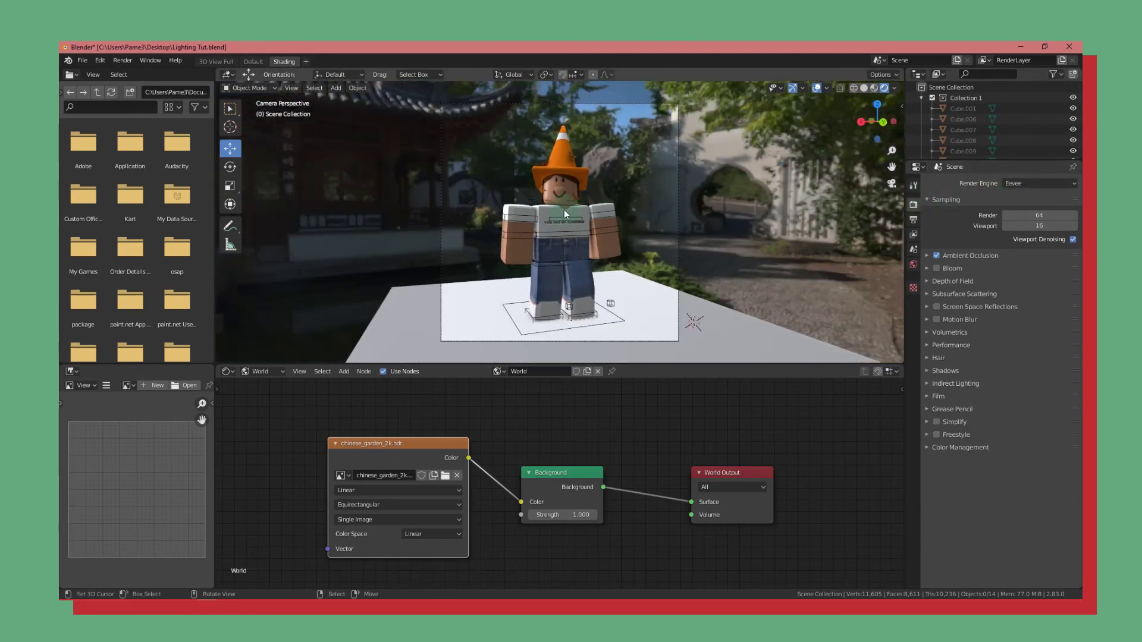
{"action": "scroll", "coordinate": [578, 229], "scroll_direction": "up", "scroll_amount": 4}
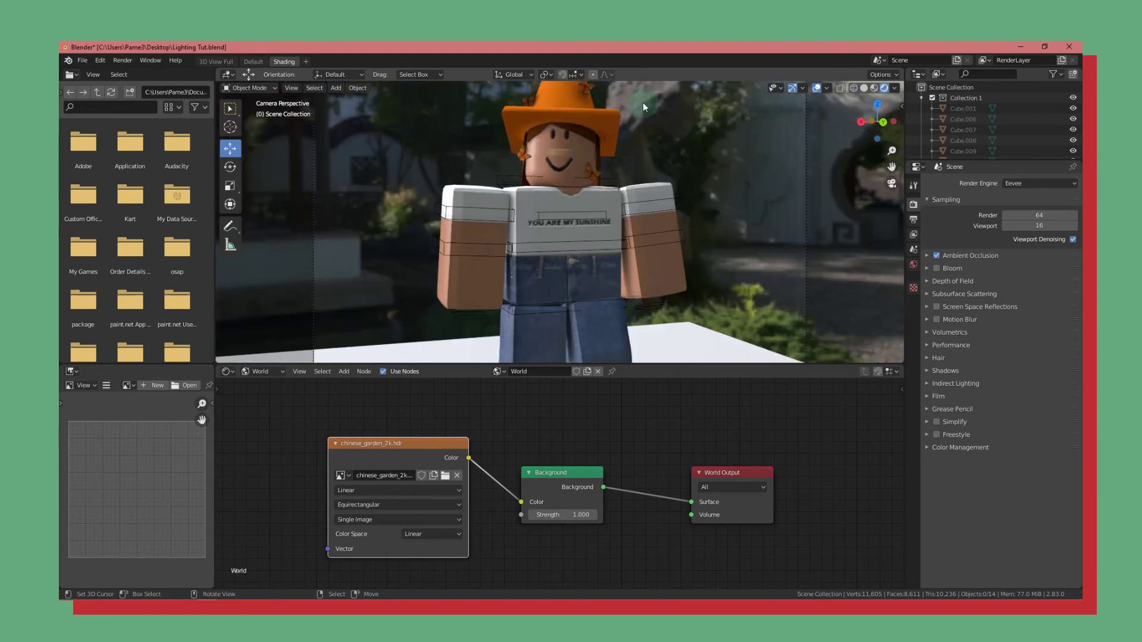
{"action": "scroll", "coordinate": [668, 144], "scroll_direction": "down", "scroll_amount": 3}
{"action": "scroll", "coordinate": [683, 213], "scroll_direction": "down", "scroll_amount": 3}
{"action": "scroll", "coordinate": [658, 212], "scroll_direction": "up", "scroll_amount": 3}
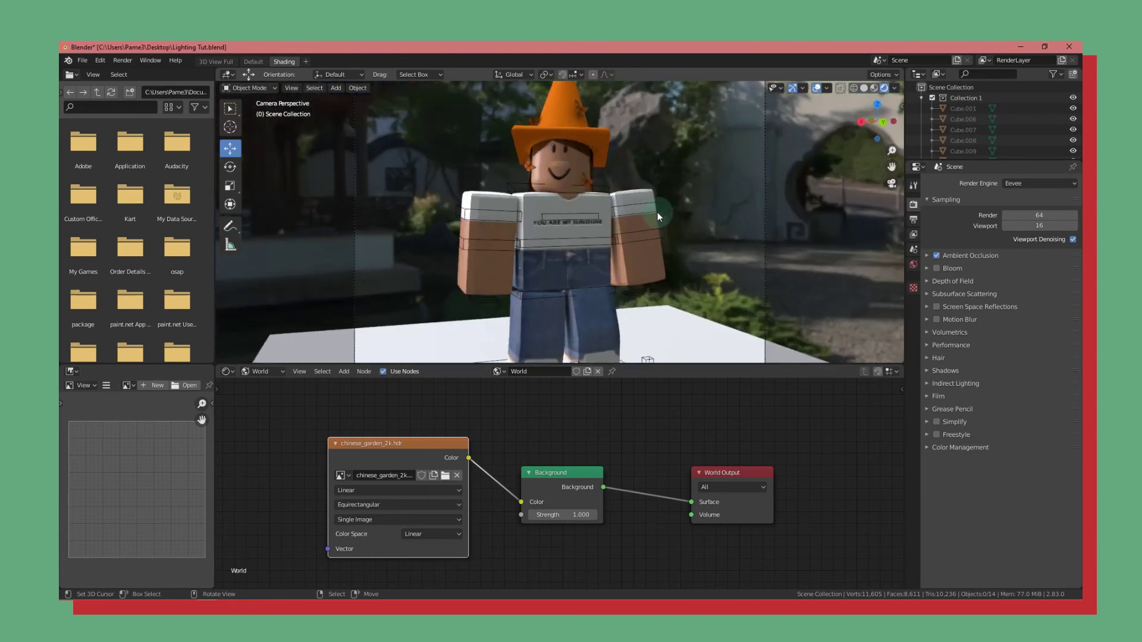
{"action": "scroll", "coordinate": [577, 273], "scroll_direction": "down", "scroll_amount": 3}
{"action": "scroll", "coordinate": [883, 313], "scroll_direction": "up", "scroll_amount": 3}
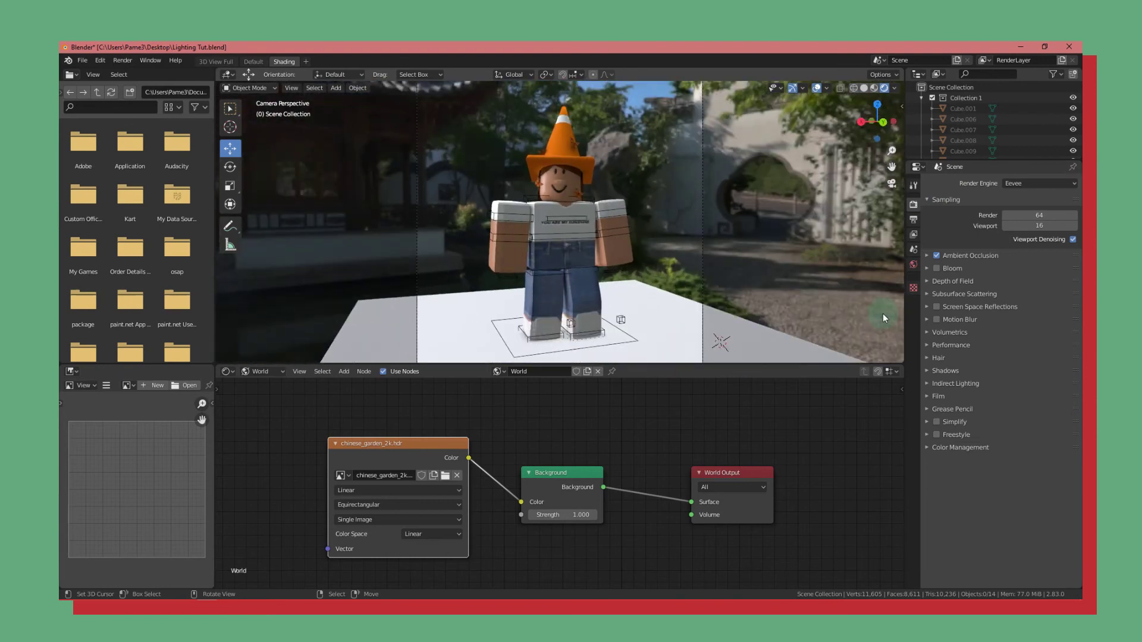
{"action": "scroll", "coordinate": [680, 259], "scroll_direction": "down", "scroll_amount": 3}
{"action": "scroll", "coordinate": [680, 258], "scroll_direction": "up", "scroll_amount": 3}
{"action": "scroll", "coordinate": [680, 258], "scroll_direction": "down", "scroll_amount": 3}
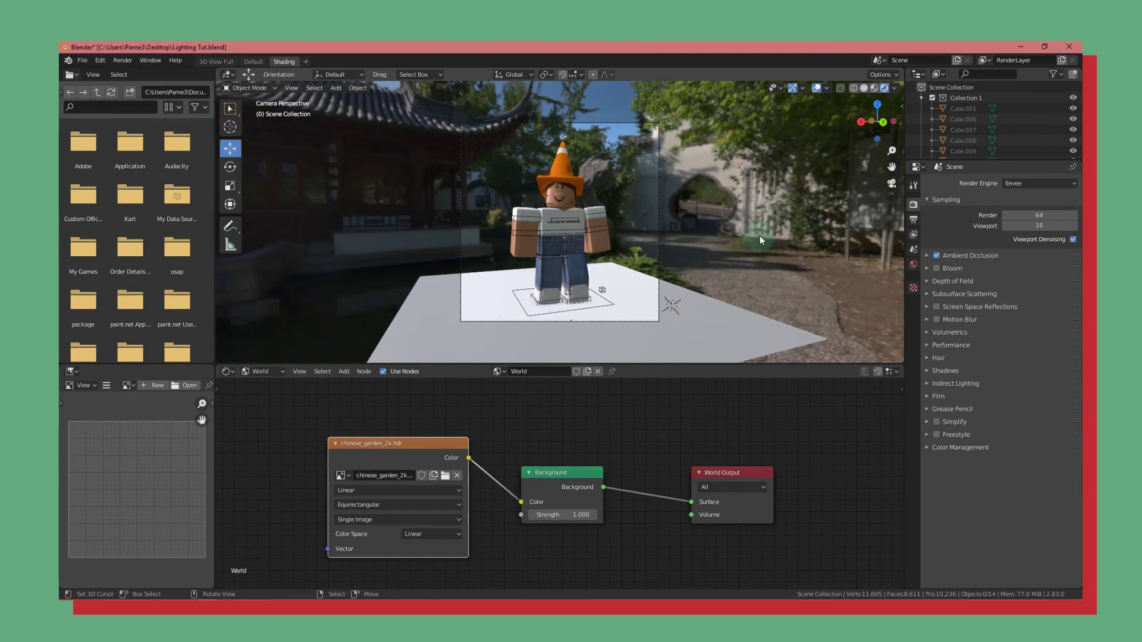
{"action": "scroll", "coordinate": [758, 307], "scroll_direction": "up", "scroll_amount": 2}
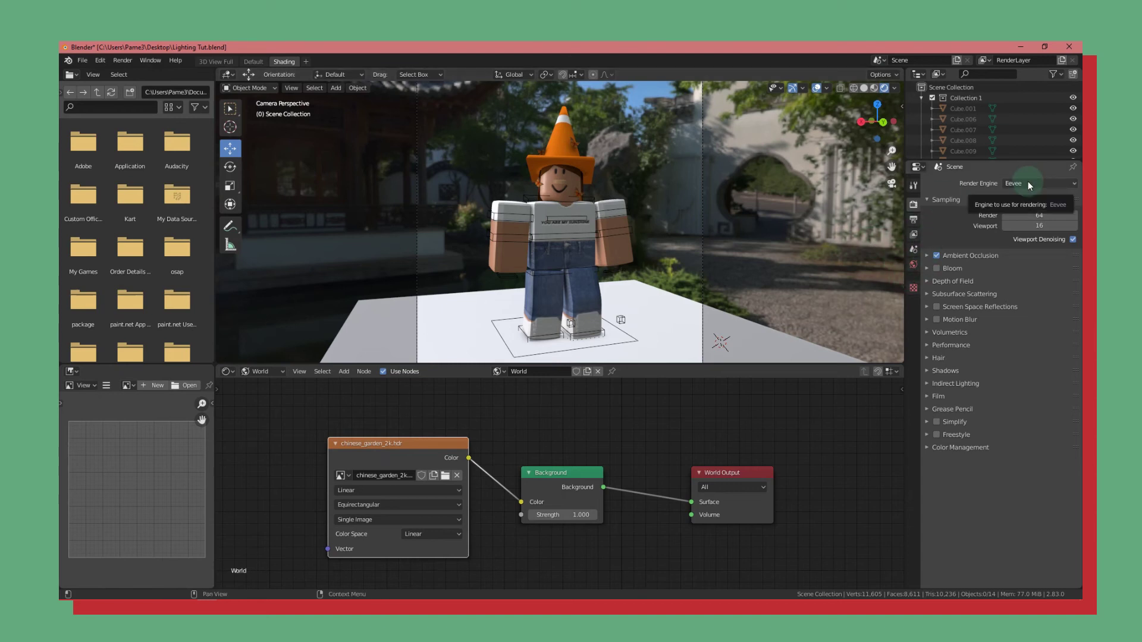
{"action": "scroll", "coordinate": [697, 290], "scroll_direction": "down", "scroll_amount": 3}
{"action": "scroll", "coordinate": [431, 263], "scroll_direction": "up", "scroll_amount": 2}
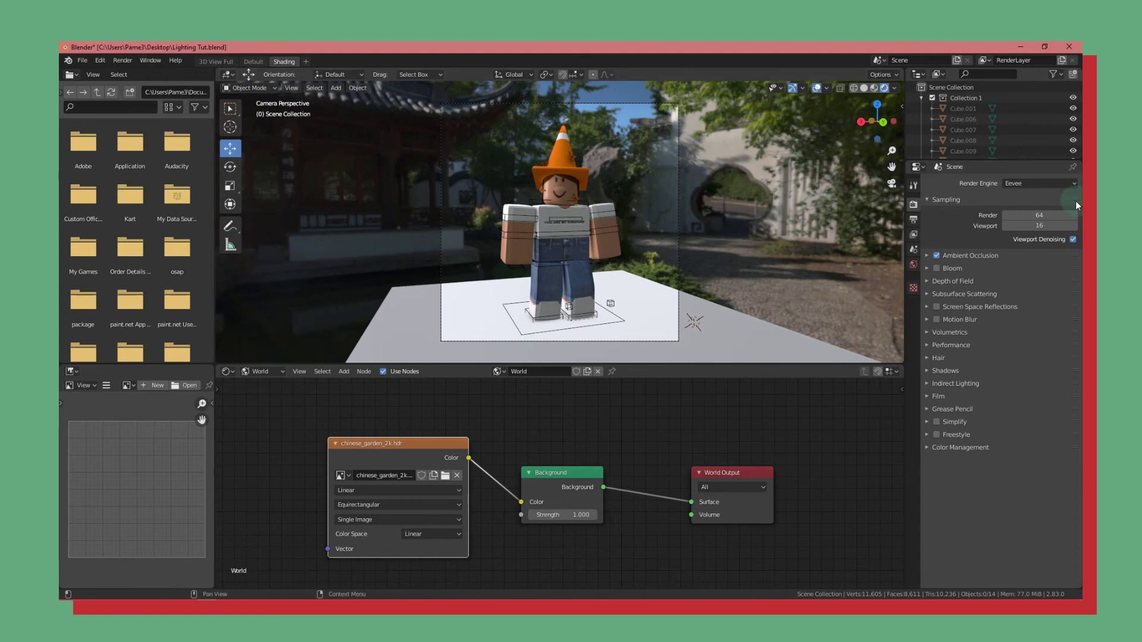
Change the render engine to Cycles and inspect the HDRI lighting and shadows on the character.
{"action": "left_click", "coordinate": [1041, 184]}
{"action": "left_click", "coordinate": [1023, 221]}
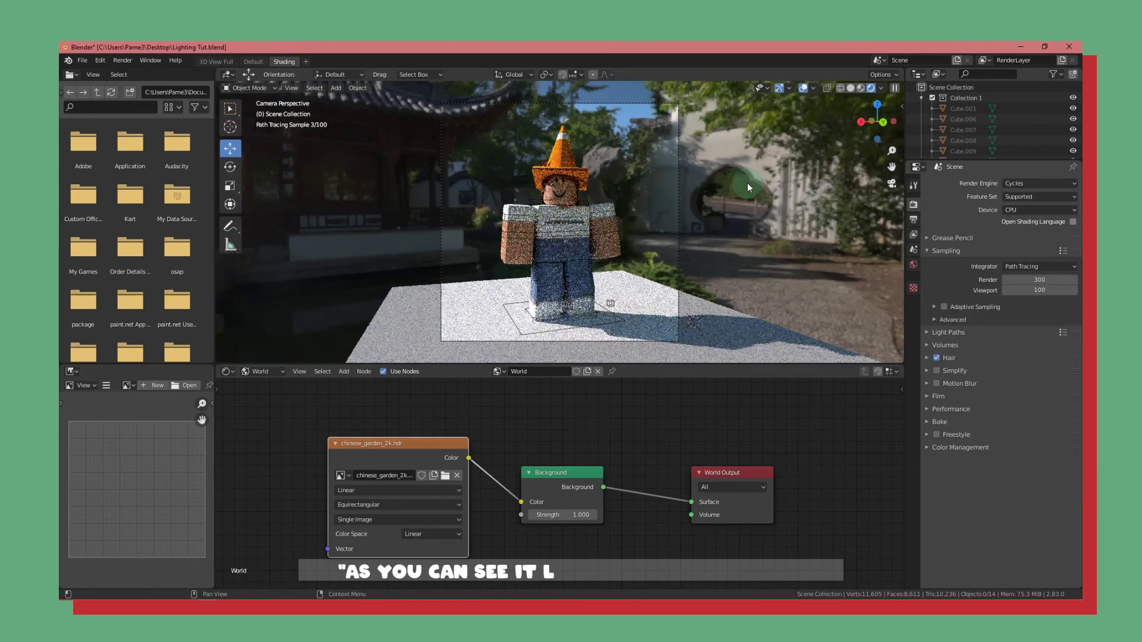
{"action": "scroll", "coordinate": [748, 183], "scroll_direction": "up", "scroll_amount": 1}
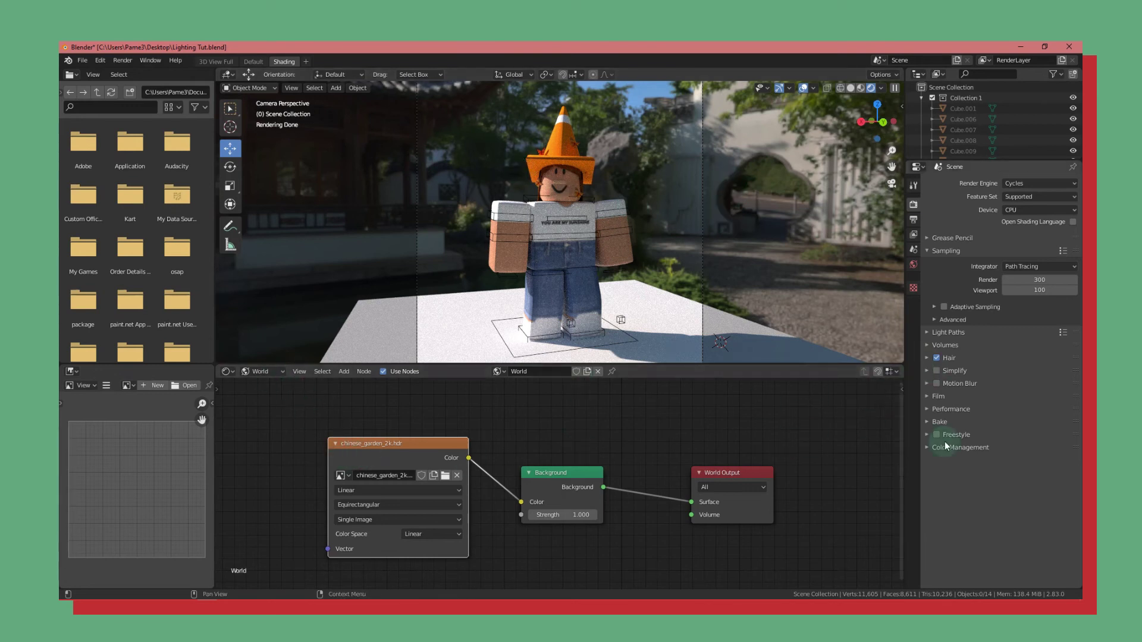
Show the Environment Texture node's mapping settings and rotate the HDRI about Z to 318°.
{"action": "left_click", "coordinate": [902, 388]}
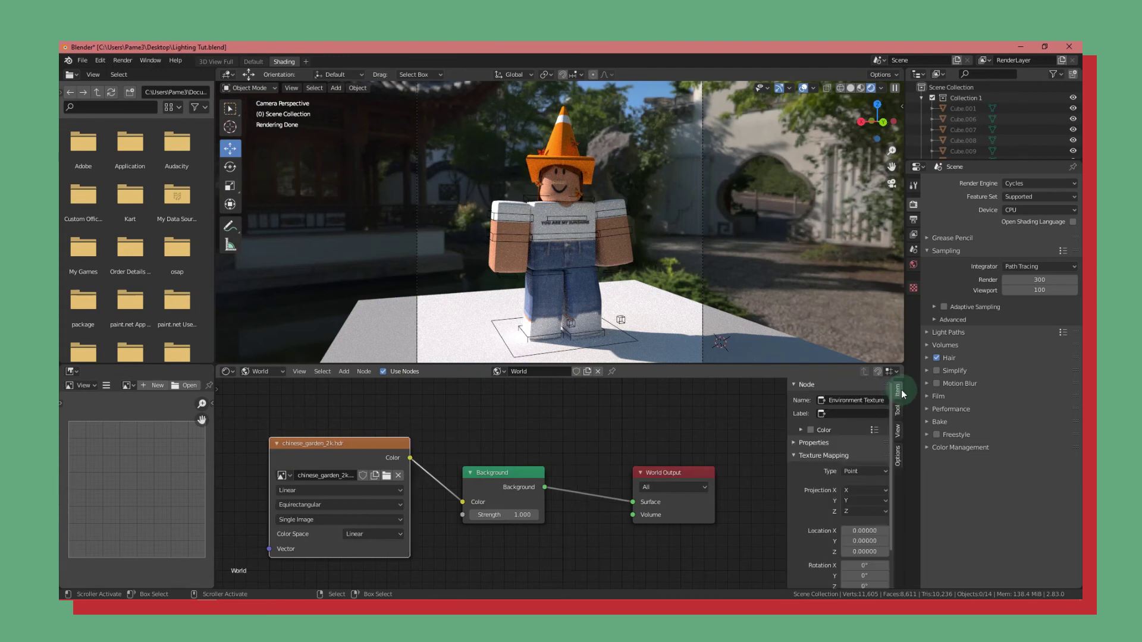
{"action": "left_click", "coordinate": [795, 456]}
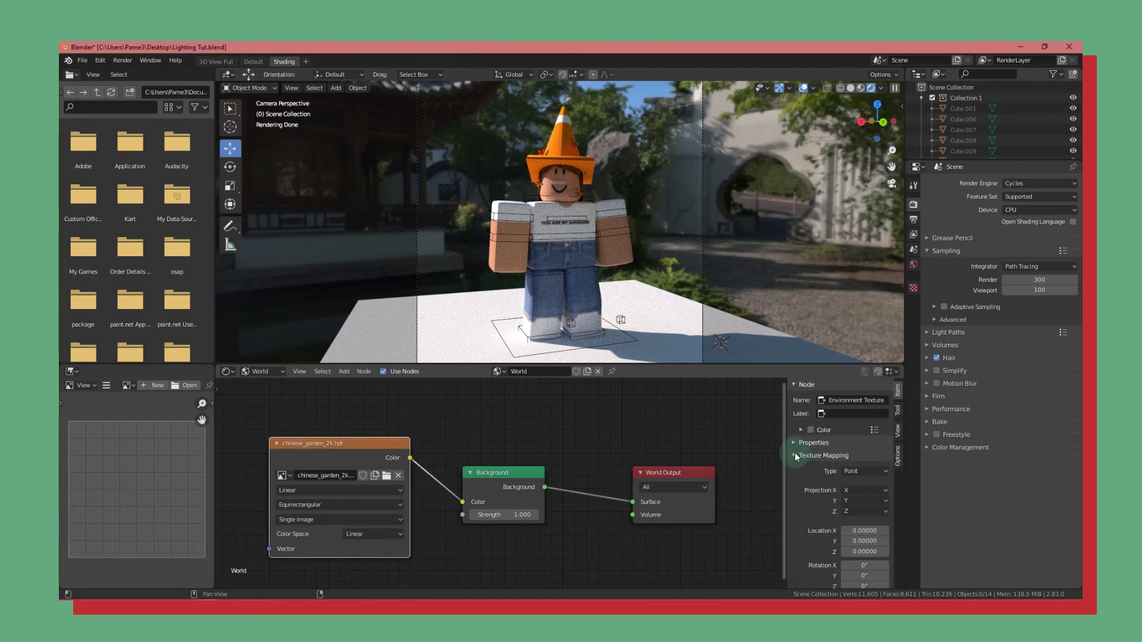
{"action": "scroll", "coordinate": [798, 492], "scroll_direction": "down", "scroll_amount": 3}
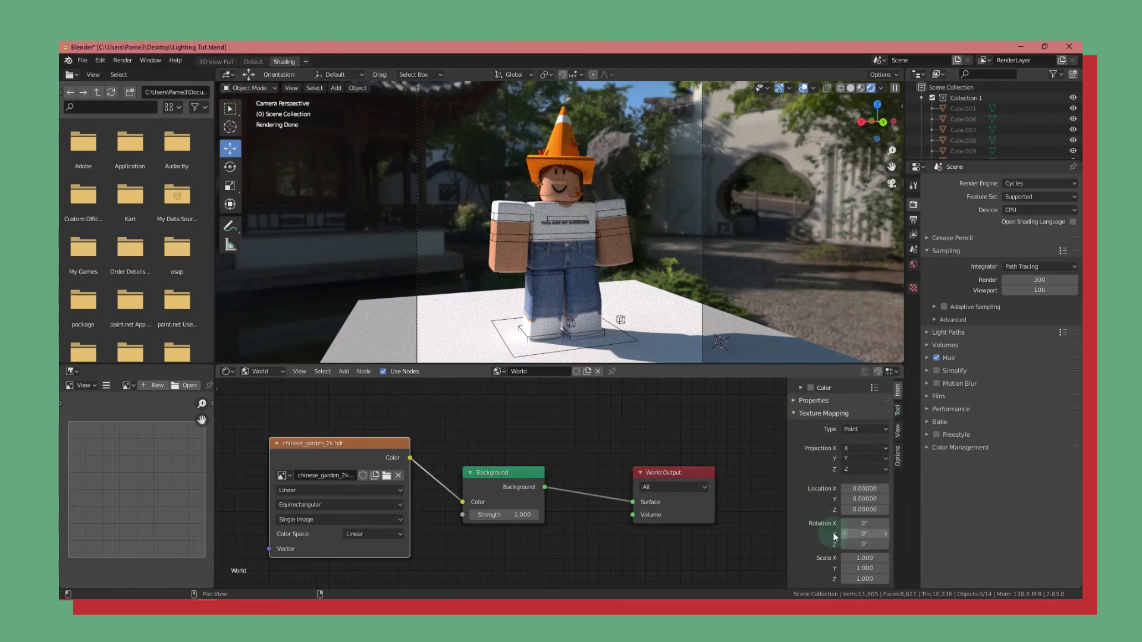
{"action": "mouse_move", "coordinate": [859, 545]}
{"action": "left_mouse_down"}
{"action": "mouse_move", "coordinate": [1074, 545]}
{"action": "mouse_move", "coordinate": [1037, 545]}
{"action": "left_mouse_up"}
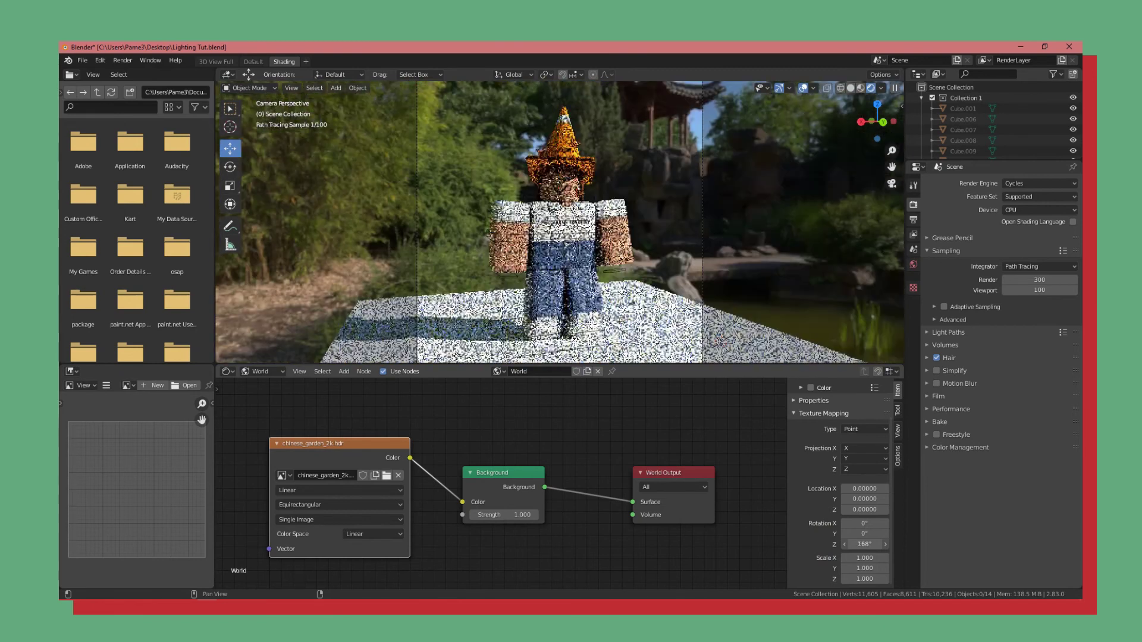
{"action": "mouse_move", "coordinate": [865, 545]}
{"action": "left_mouse_down"}
{"action": "mouse_move", "coordinate": [1026, 545]}
{"action": "mouse_move", "coordinate": [947, 545]}
{"action": "left_mouse_up"}
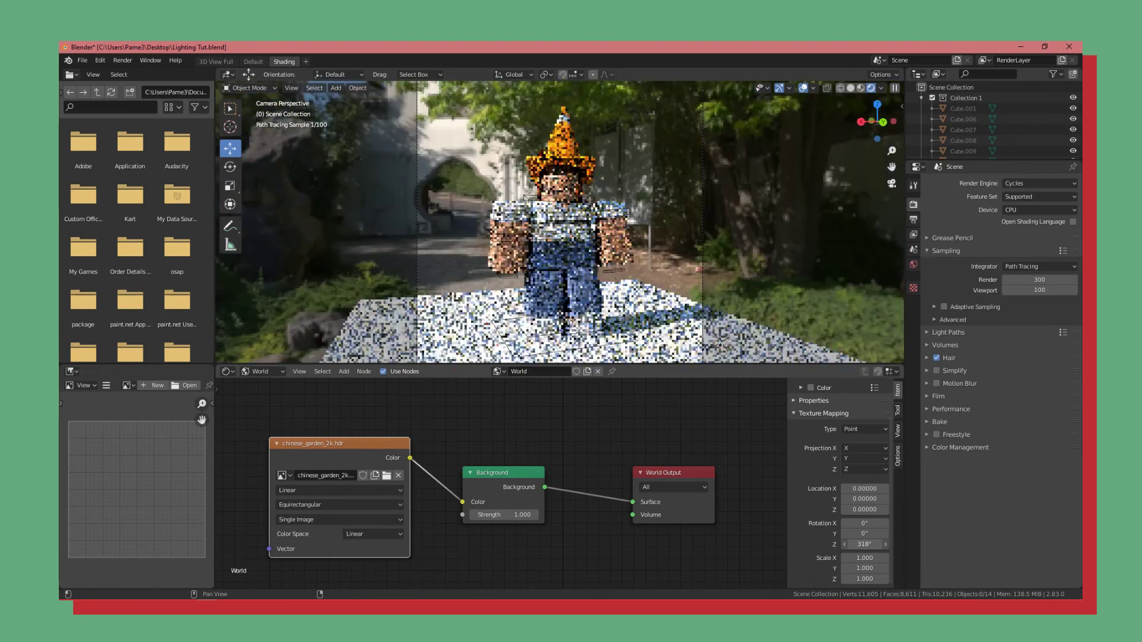
{"action": "scroll", "coordinate": [513, 281], "scroll_direction": "down", "scroll_amount": 2}
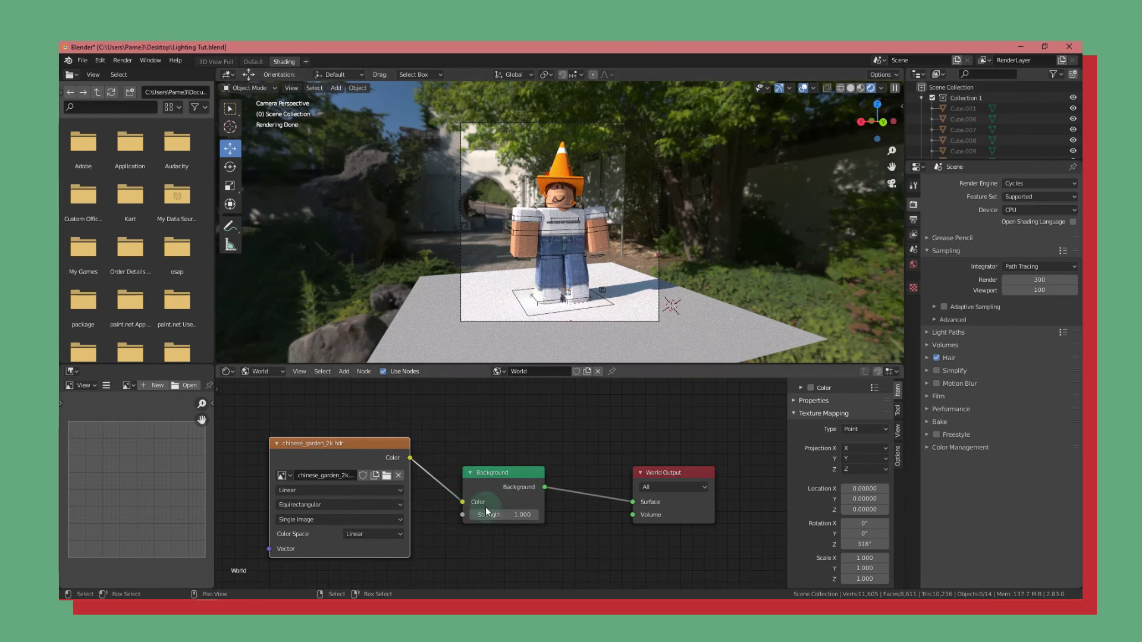
Increase the world Background node's strength to 1.800 to brighten the HDRI lighting.
{"action": "left_click_drag", "start_coordinate": [483, 523], "coordinate": [536, 523]}
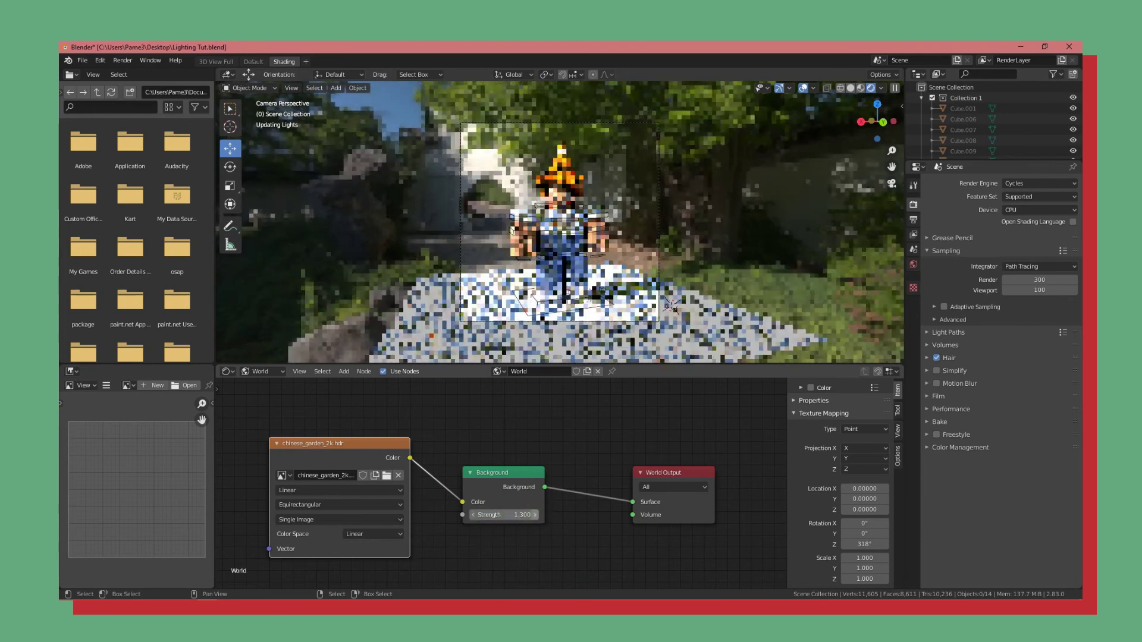
{"action": "left_click", "coordinate": [537, 518]}
{"action": "left_click", "coordinate": [537, 518]}
{"action": "left_click", "coordinate": [537, 517]}
{"action": "left_click", "coordinate": [537, 518]}
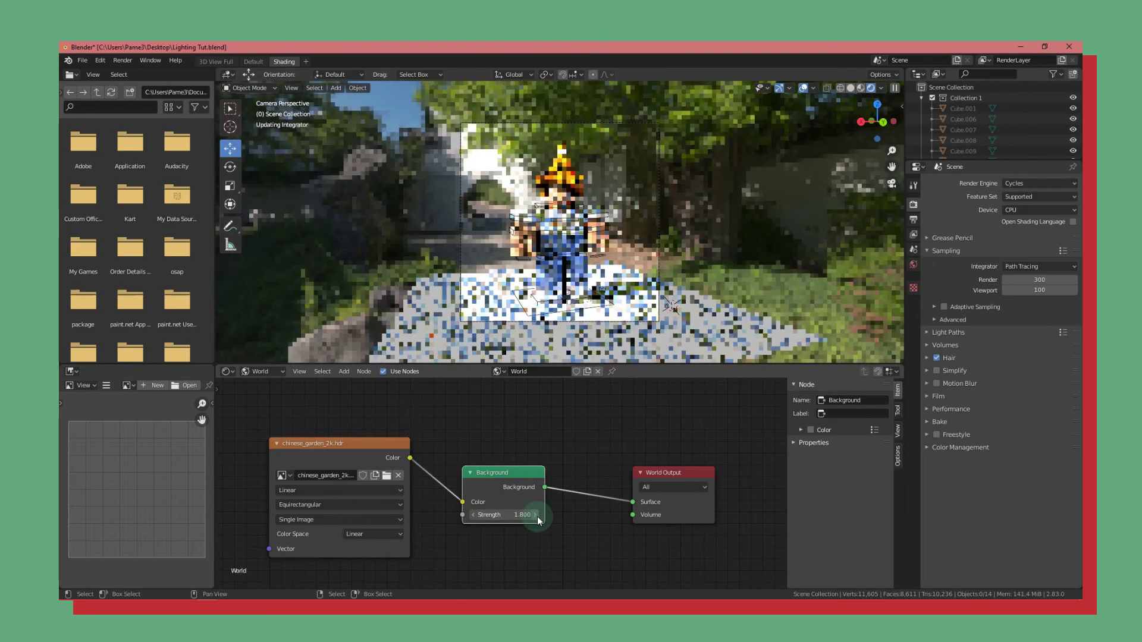
Lower the world Background node's strength in eight small decrements to dim the HDRI lighting.
{"action": "left_click", "coordinate": [472, 516]}
{"action": "left_click", "coordinate": [472, 516]}
{"action": "left_click", "coordinate": [472, 516]}
{"action": "left_click", "coordinate": [472, 516]}
{"action": "left_click", "coordinate": [471, 516]}
{"action": "left_click", "coordinate": [472, 516]}
{"action": "left_click", "coordinate": [472, 517]}
{"action": "left_click", "coordinate": [472, 517]}
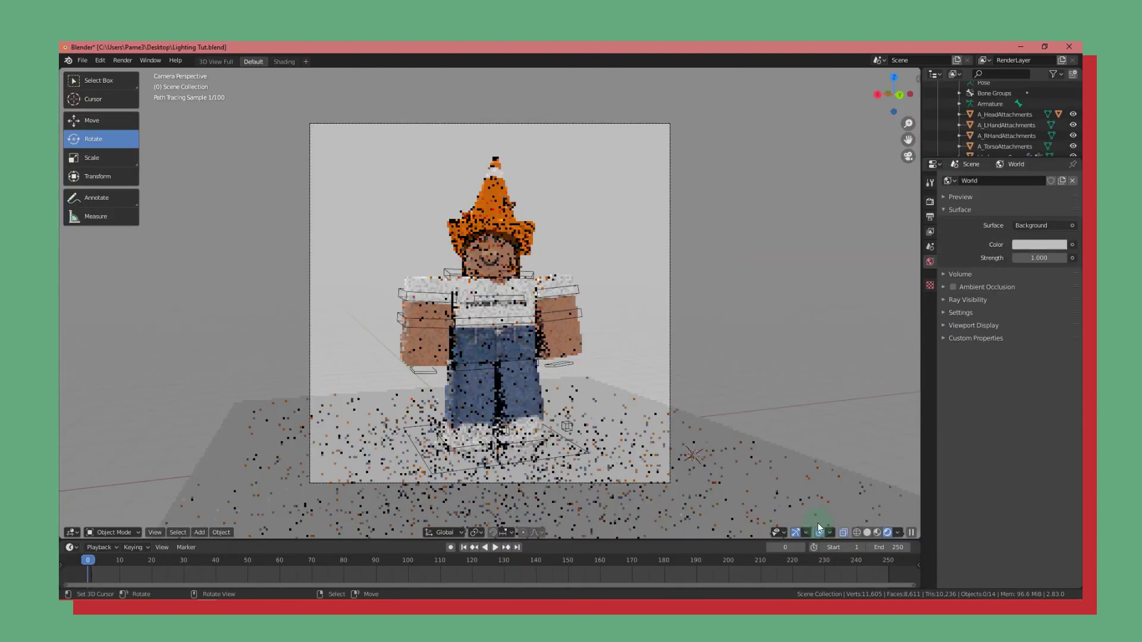
Turn off Rendered shading and add a Point light at the 3D cursor beside the character's head.
{"action": "key", "text": "shift+z"}
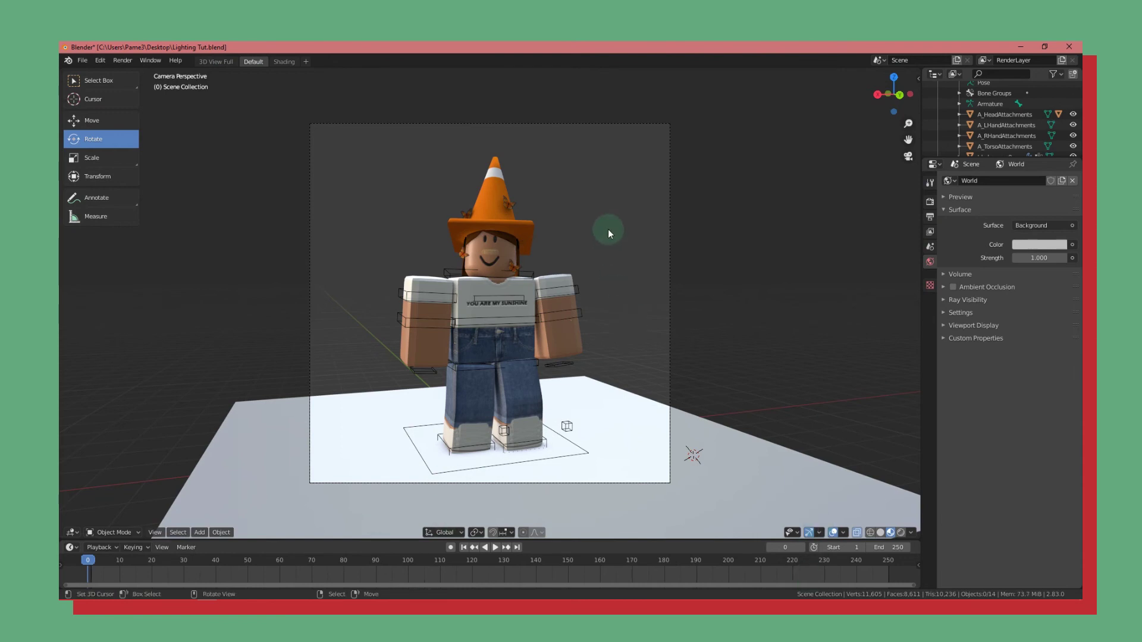
{"action": "key", "text": "shift+a"}
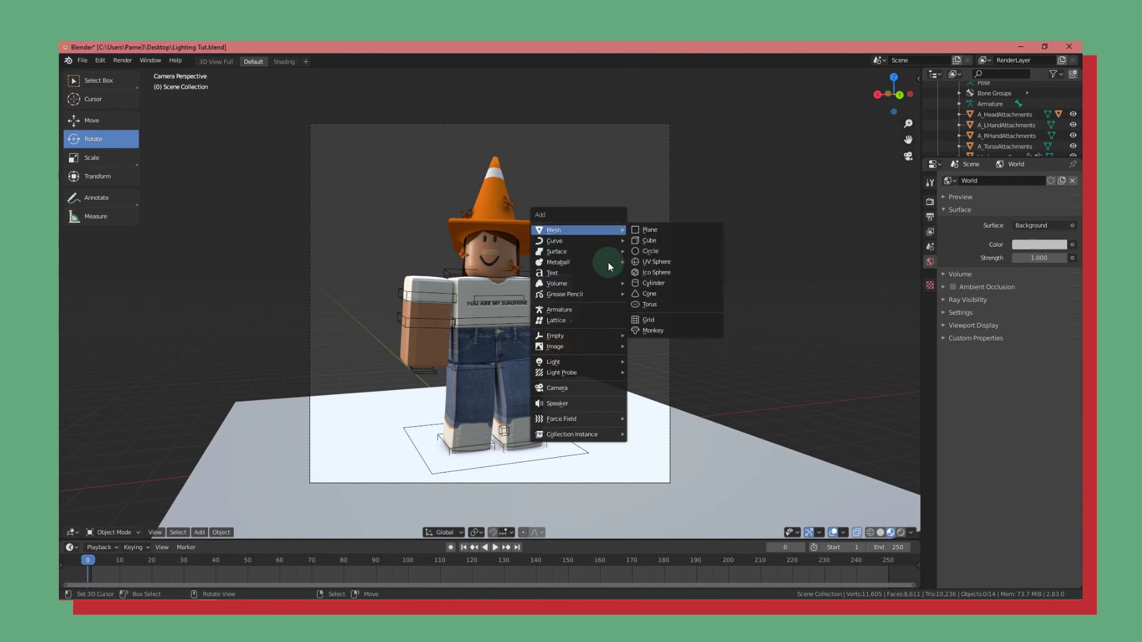
{"action": "mouse_move", "coordinate": [593, 362]}
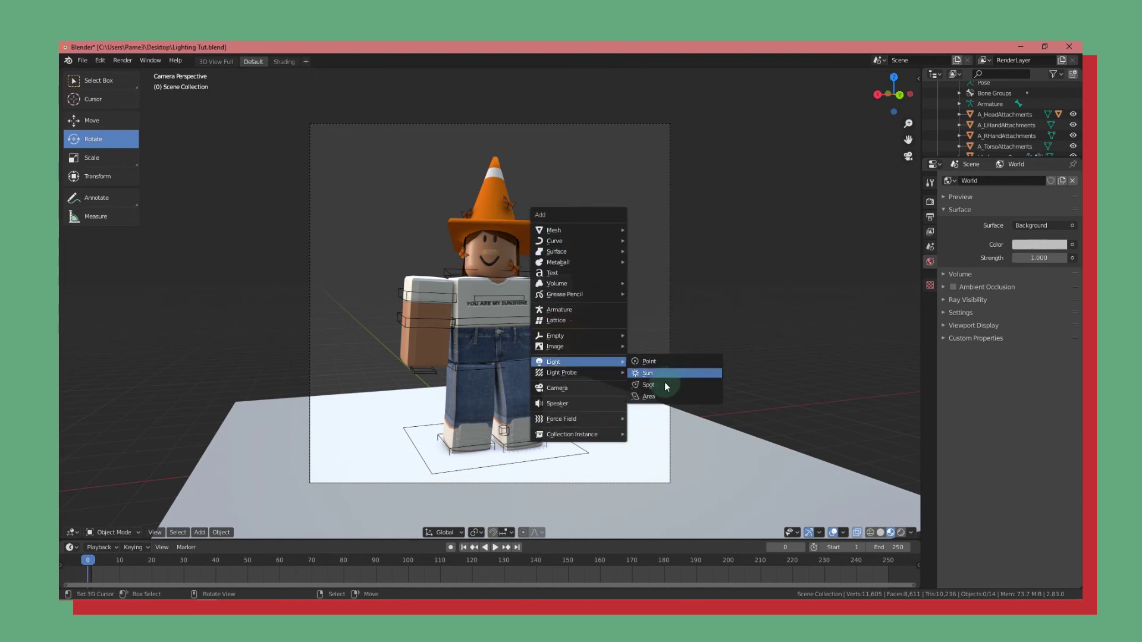
{"action": "left_click", "coordinate": [655, 362]}
Show the new light's settings, try the Sun and Spot types, and return it to Point.
{"action": "left_click", "coordinate": [929, 326]}
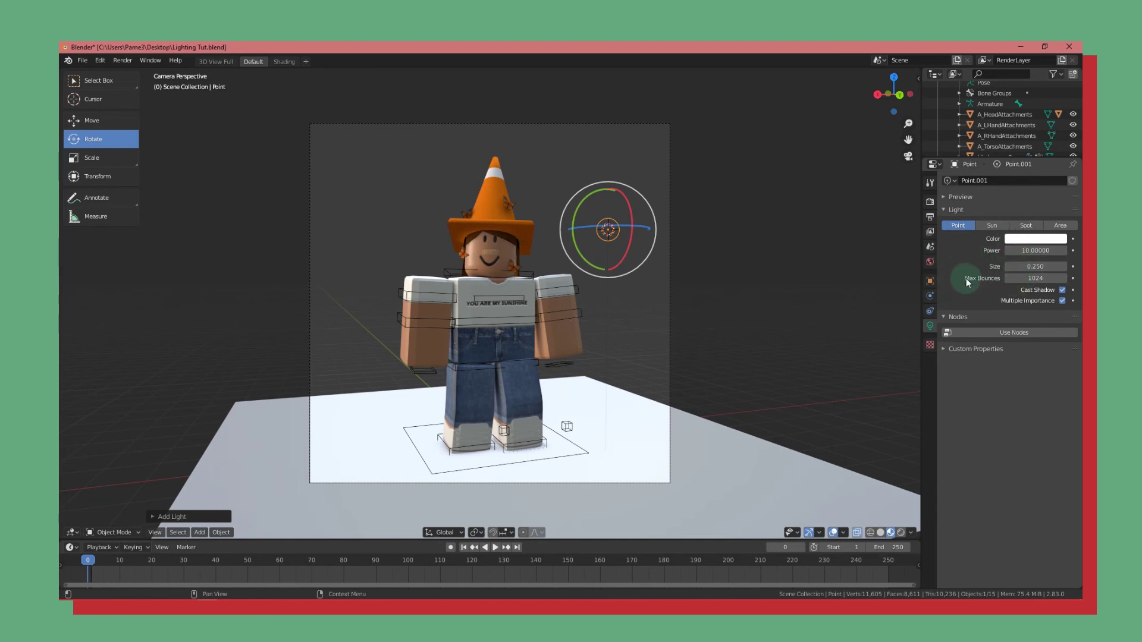
{"action": "left_click", "coordinate": [993, 225]}
{"action": "left_click", "coordinate": [1023, 225]}
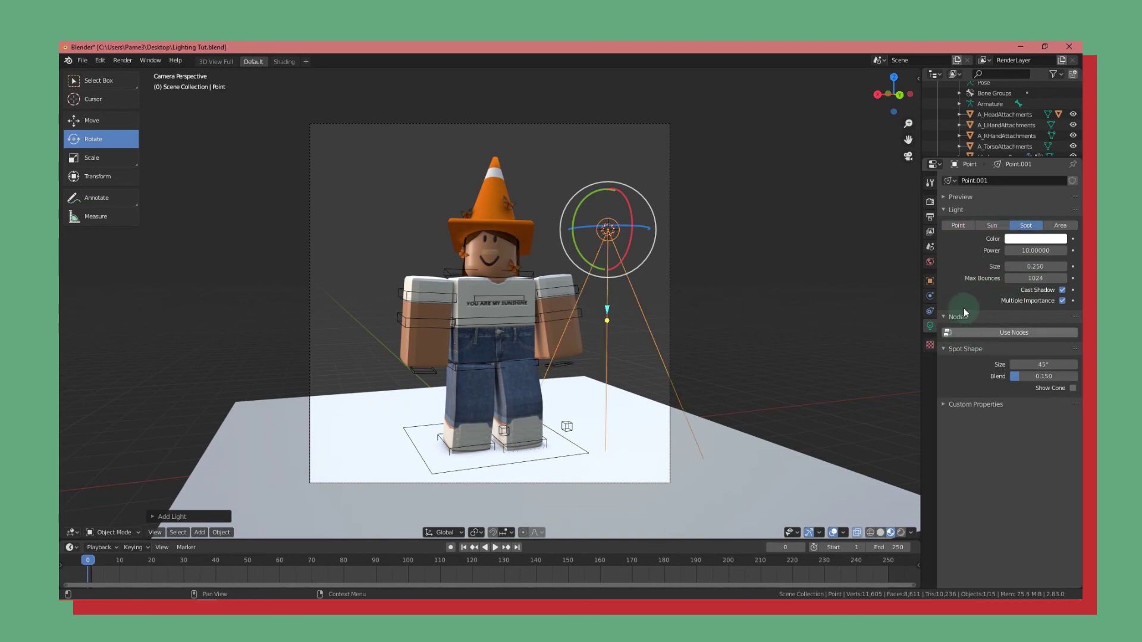
{"action": "left_click", "coordinate": [958, 225]}
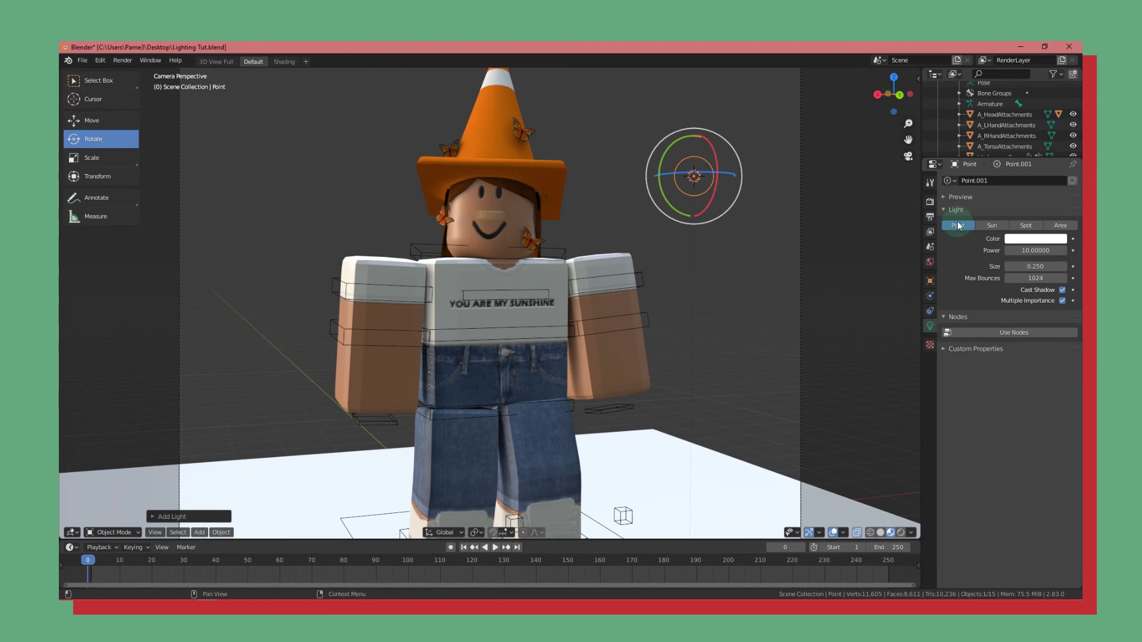
Change the render engine to Eevee in the render settings.
{"action": "left_click", "coordinate": [928, 203]}
{"action": "left_click", "coordinate": [1024, 180]}
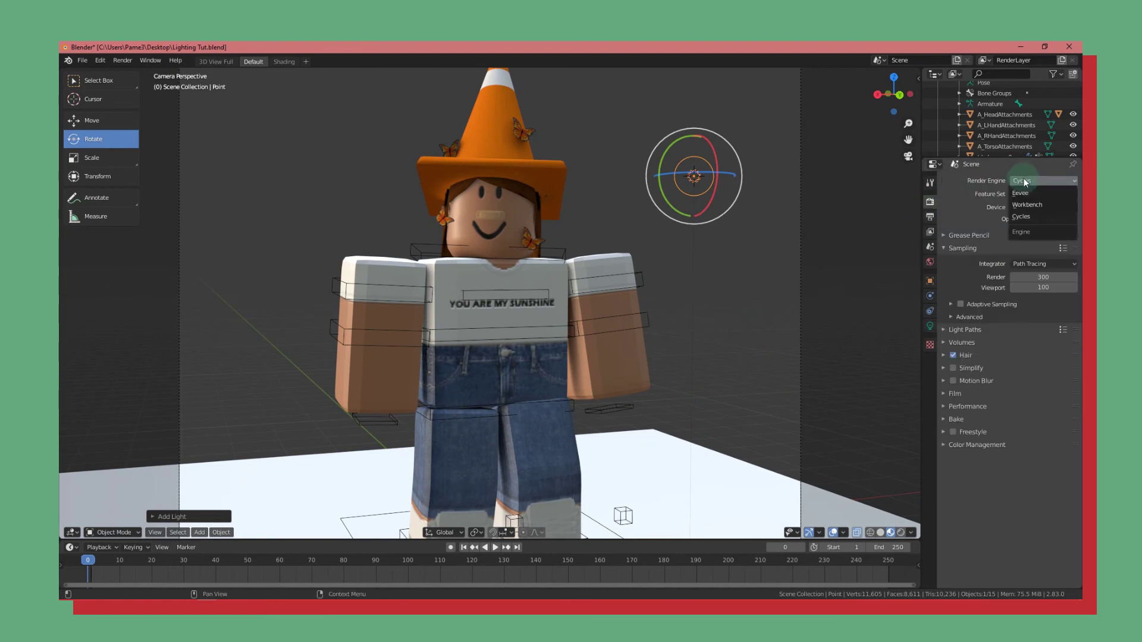
{"action": "left_click", "coordinate": [1019, 194]}
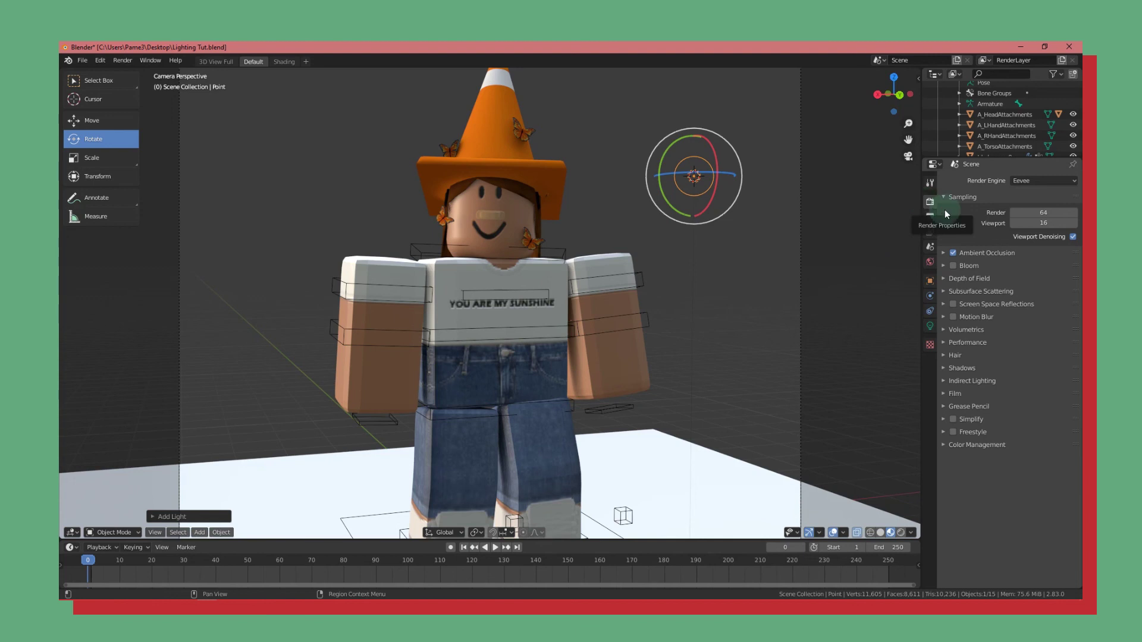
Enable Soft Shadows in the Eevee shadow settings and set the viewport to Rendered shading.
{"action": "left_click", "coordinate": [1023, 369]}
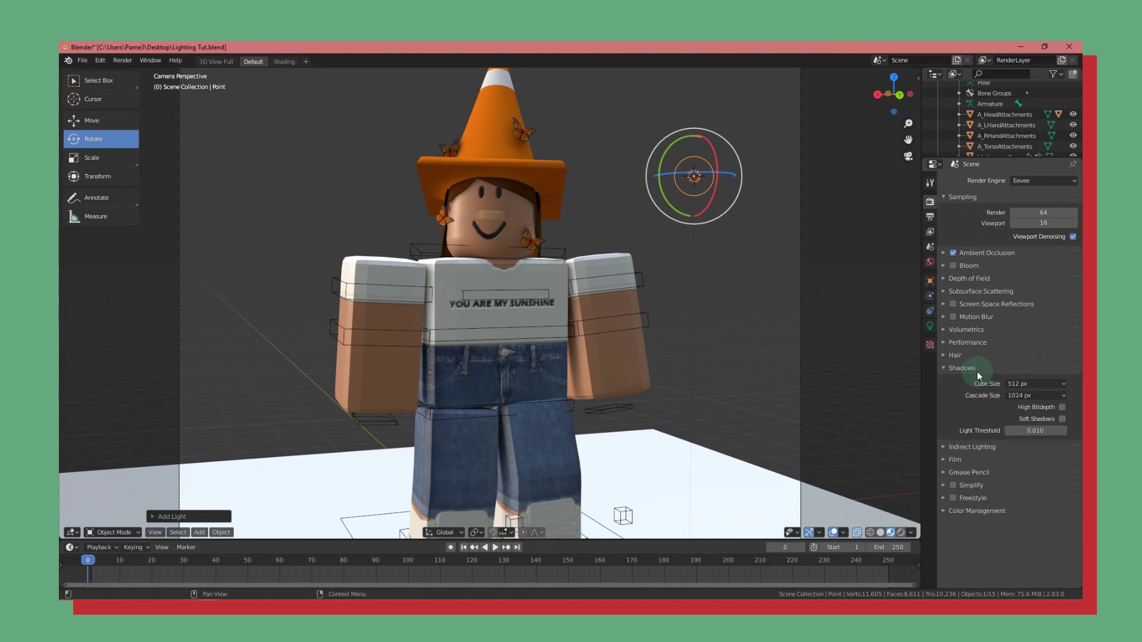
{"action": "left_click", "coordinate": [1061, 418]}
{"action": "left_click", "coordinate": [901, 533]}
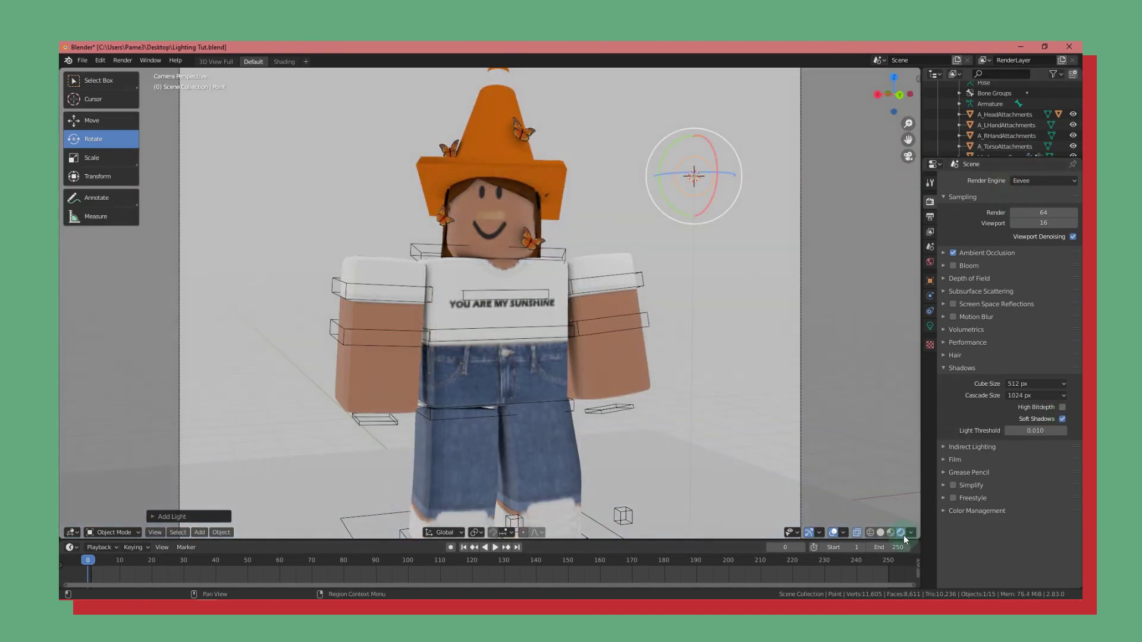
{"action": "scroll", "coordinate": [781, 437], "scroll_direction": "down", "scroll_amount": 2}
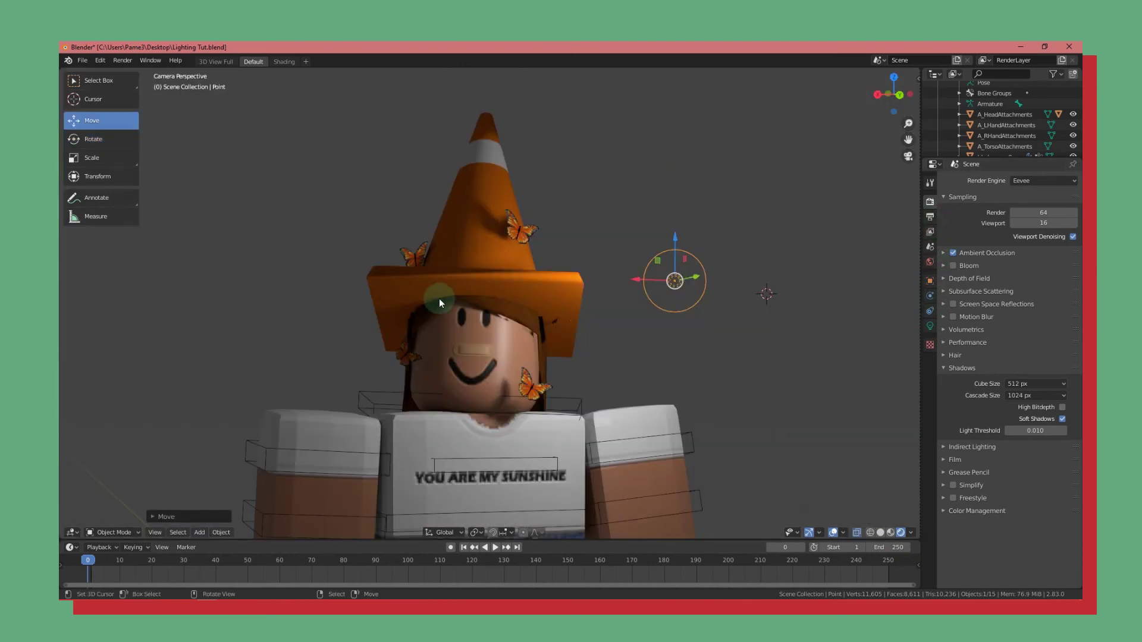
Toggle Soft Shadows off and on to compare the butterfly shadows on the hat and face.
{"action": "left_click", "coordinate": [1062, 419]}
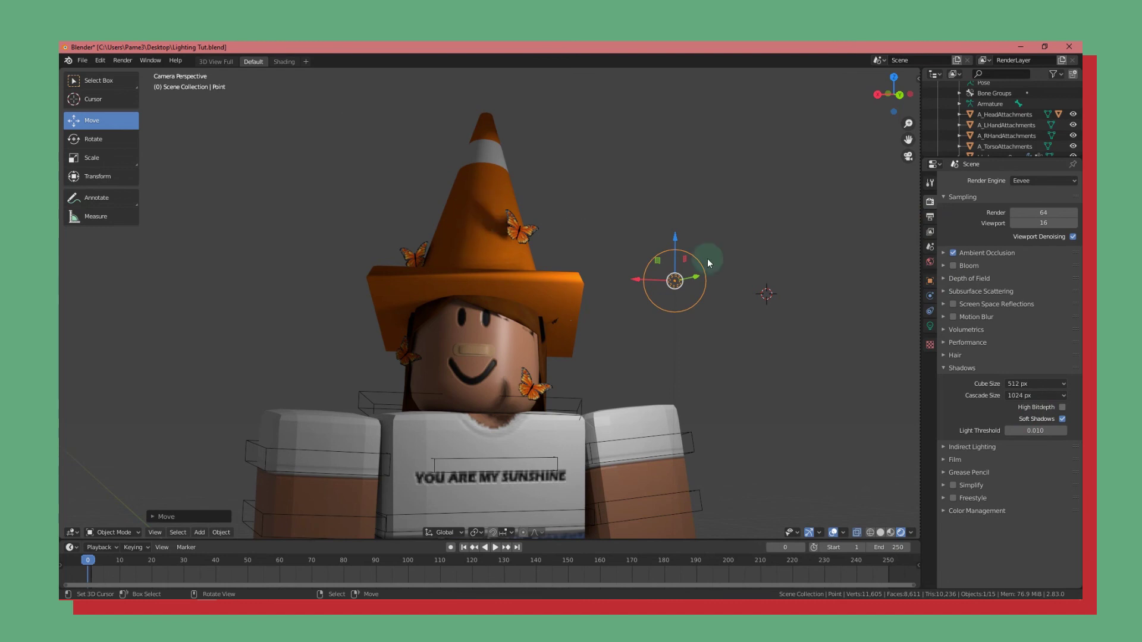
{"action": "left_click", "coordinate": [1062, 419]}
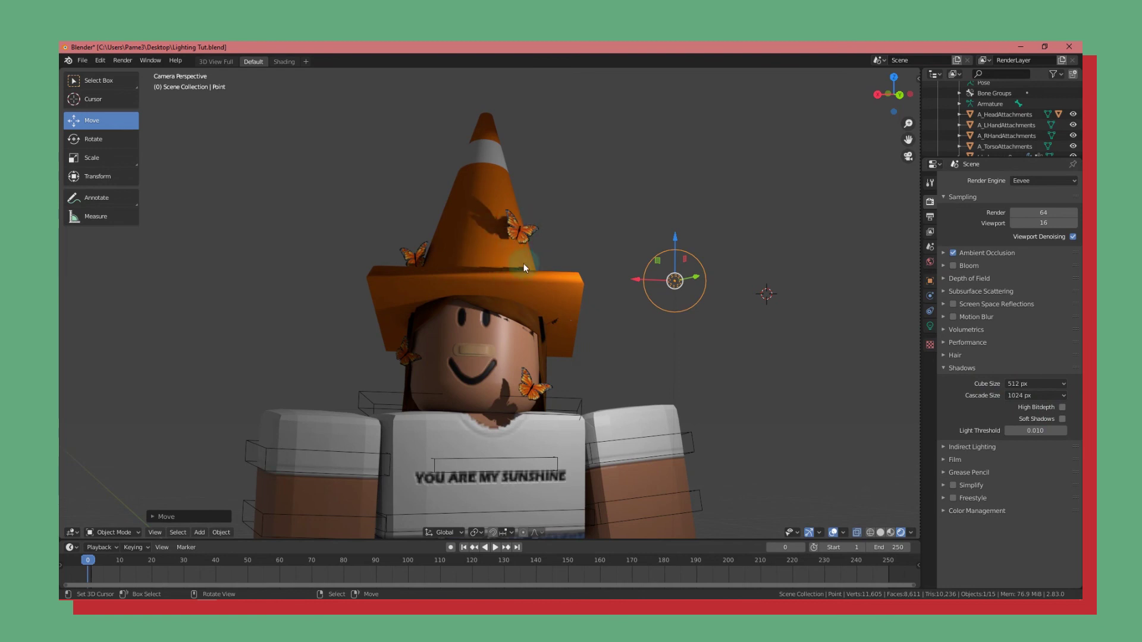
{"action": "left_click", "coordinate": [1063, 419]}
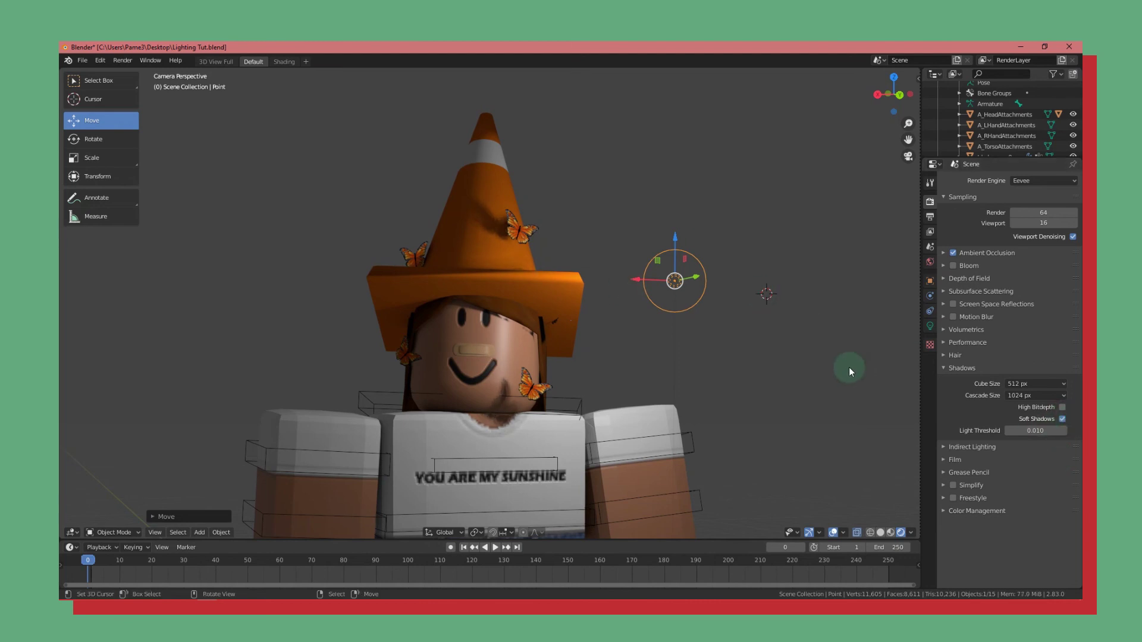
Enable High Bitdepth shadows, inspect the shadows on the character from other angles, and return to the camera view.
{"action": "left_click", "coordinate": [1057, 407]}
{"action": "scroll", "coordinate": [444, 225], "scroll_direction": "up", "scroll_amount": 2}
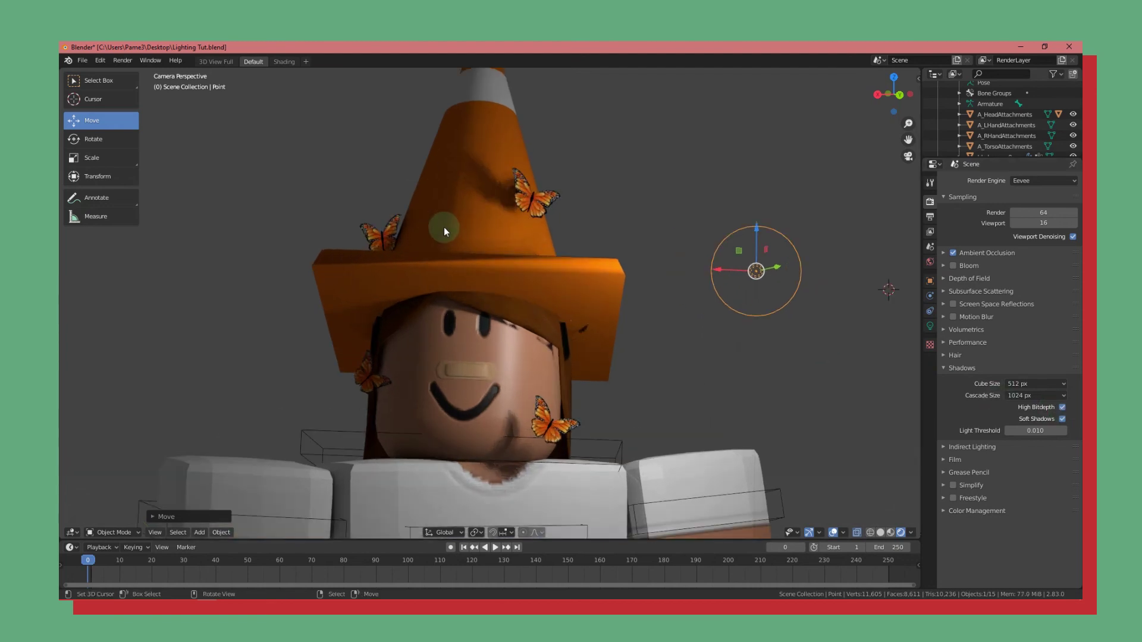
{"action": "scroll", "coordinate": [522, 263], "scroll_direction": "down", "scroll_amount": 2}
{"action": "scroll", "coordinate": [669, 341], "scroll_direction": "up", "scroll_amount": 1}
{"action": "mouse_move", "coordinate": [669, 341]}
{"action": "middle_mouse_down"}
{"action": "mouse_move", "coordinate": [612, 342]}
{"action": "mouse_move", "coordinate": [756, 368]}
{"action": "mouse_move", "coordinate": [666, 358]}
{"action": "middle_mouse_up"}
{"action": "scroll", "coordinate": [611, 342], "scroll_direction": "up", "scroll_amount": 4}
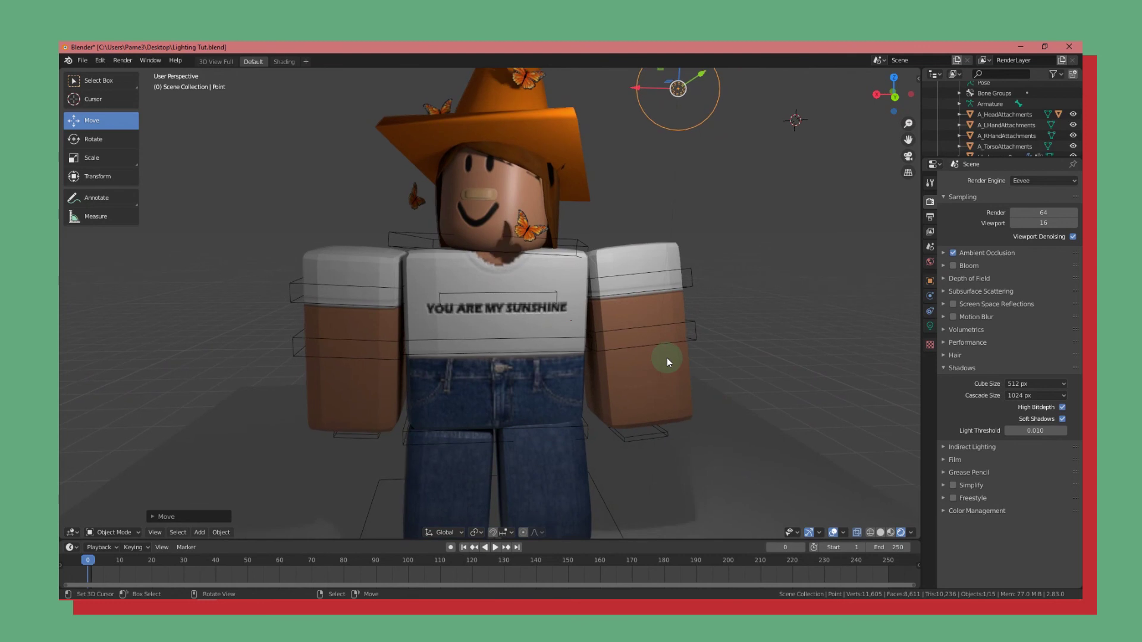
{"action": "key", "text": "KP_0"}
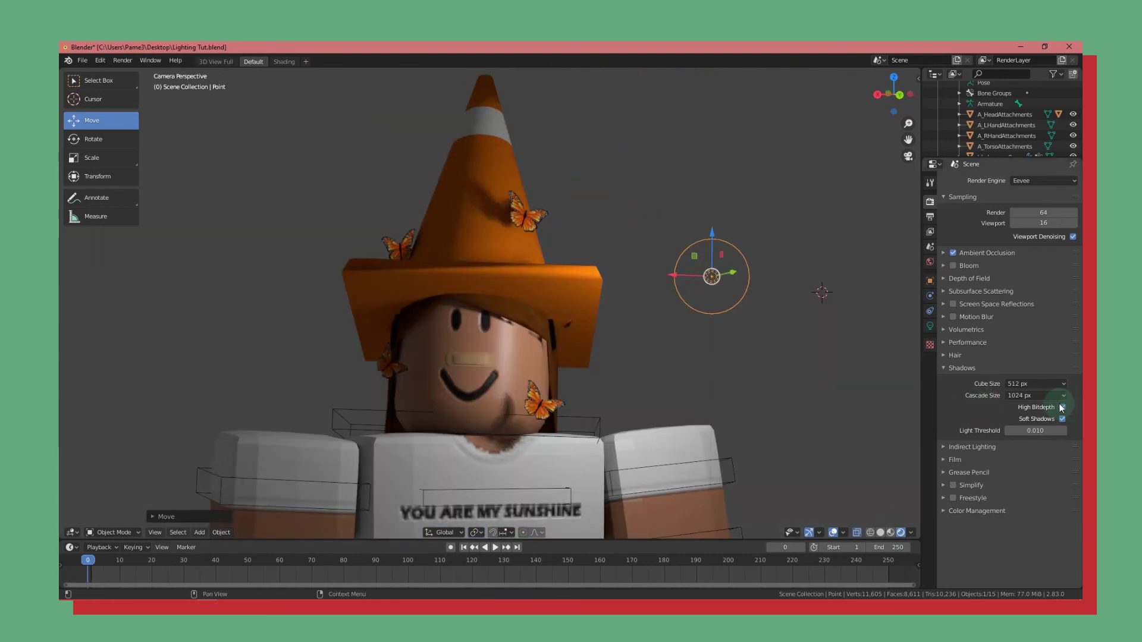
Collapse the shadow settings and raise the point light slightly beside the character's hat.
{"action": "left_click", "coordinate": [960, 368]}
{"action": "scroll", "coordinate": [494, 340], "scroll_direction": "down", "scroll_amount": 5}
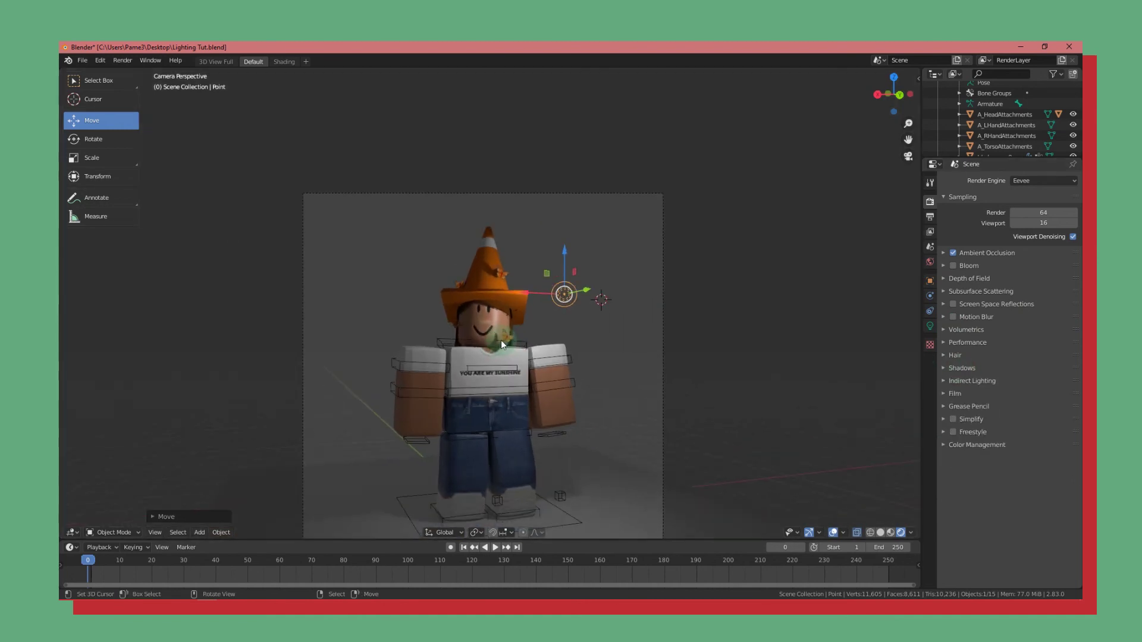
{"action": "scroll", "coordinate": [501, 343], "scroll_direction": "down", "scroll_amount": 2}
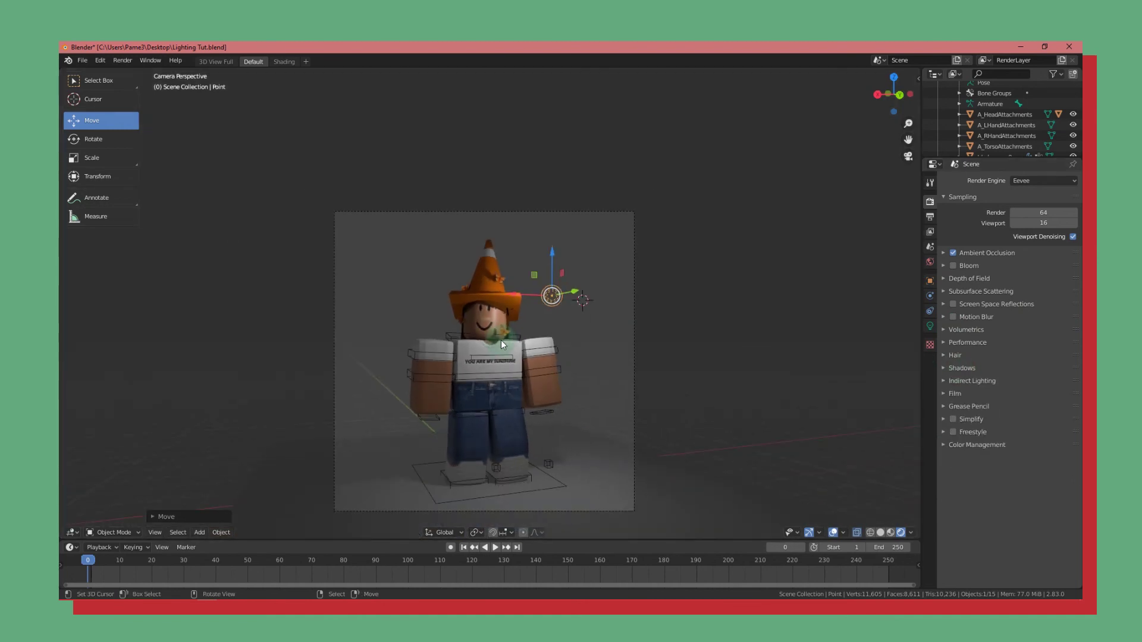
{"action": "scroll", "coordinate": [501, 341], "scroll_direction": "up", "scroll_amount": 2}
{"action": "left_click_drag", "start_coordinate": [578, 254], "coordinate": [577, 229]}
{"action": "scroll", "coordinate": [577, 238], "scroll_direction": "up", "scroll_amount": 3}
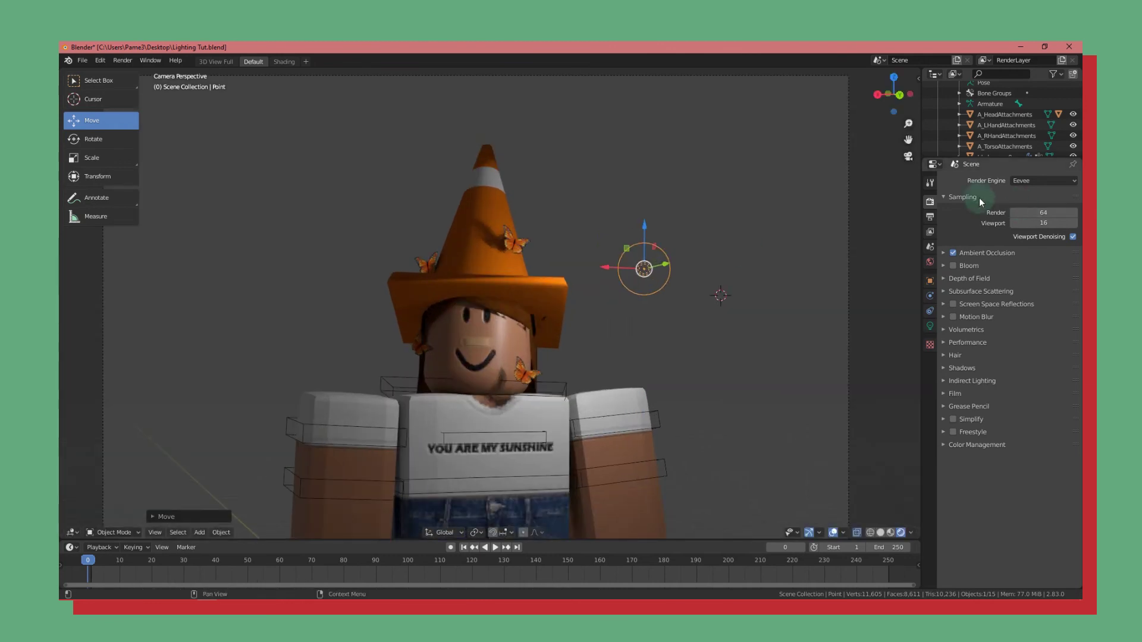
Render the image with Eevee and examine the shadows on the hat, face and shirt up close.
{"action": "left_click", "coordinate": [123, 60]}
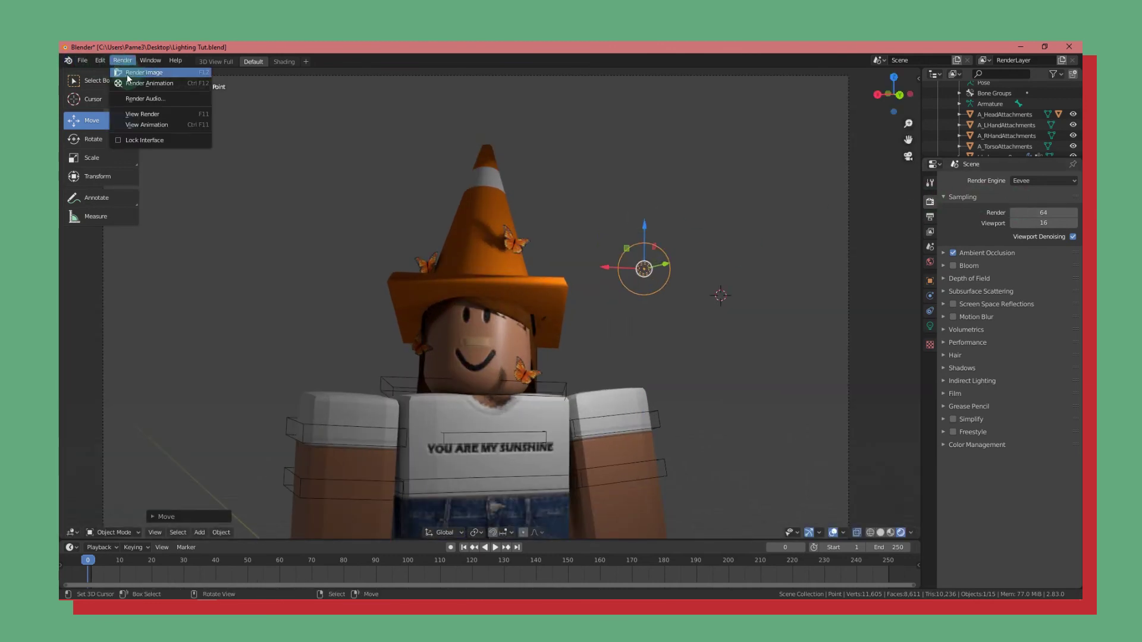
{"action": "left_click", "coordinate": [130, 73]}
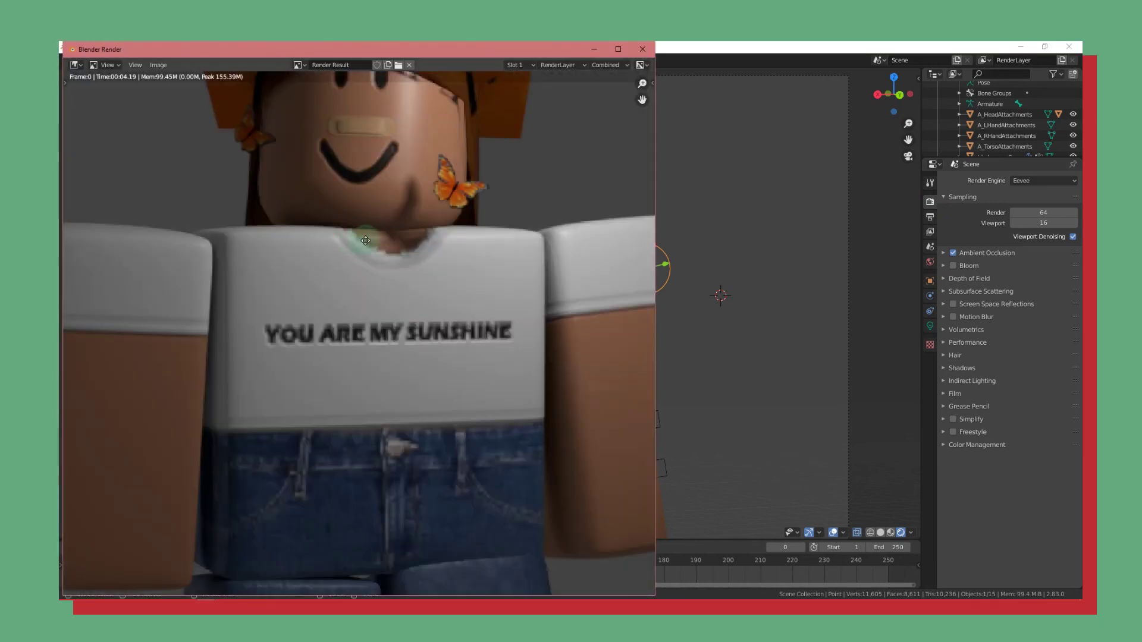
{"action": "scroll", "coordinate": [344, 357], "scroll_direction": "down", "scroll_amount": 5}
{"action": "scroll", "coordinate": [365, 305], "scroll_direction": "up", "scroll_amount": 5}
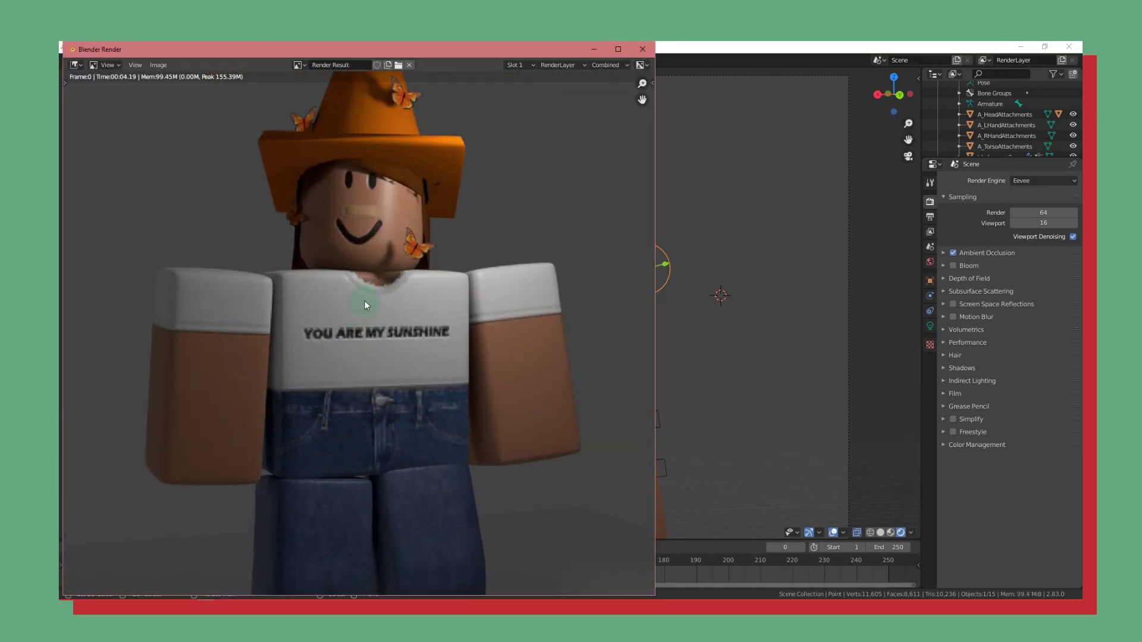
{"action": "middle_click_drag", "start_coordinate": [364, 305], "coordinate": [365, 505]}
{"action": "scroll", "coordinate": [415, 357], "scroll_direction": "up", "scroll_amount": 3}
{"action": "scroll", "coordinate": [473, 290], "scroll_direction": "up", "scroll_amount": 3}
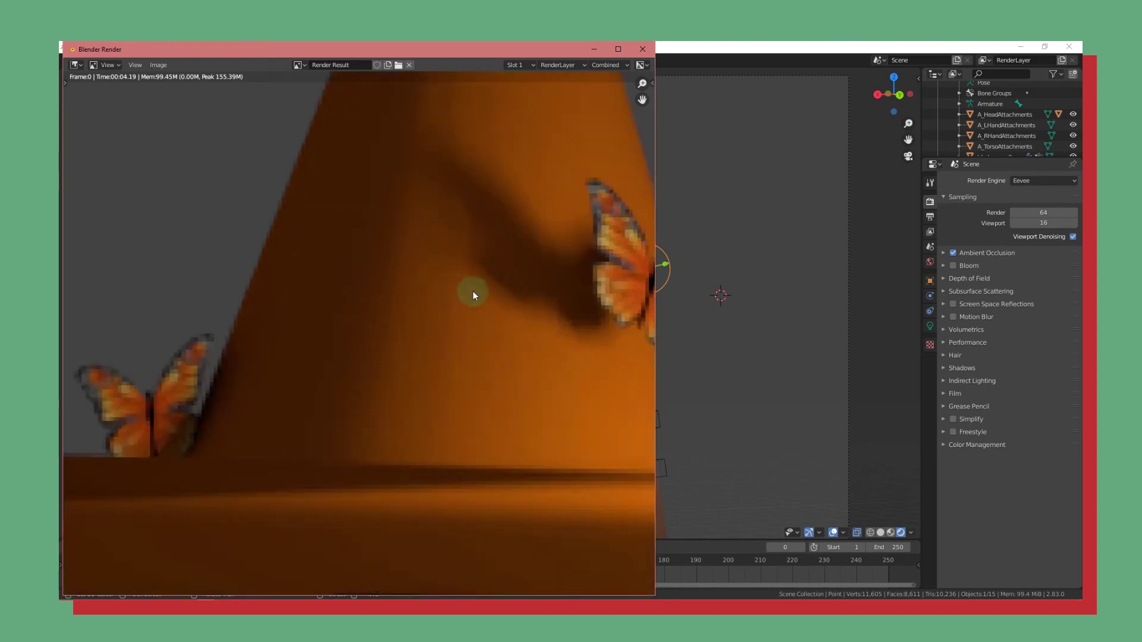
{"action": "scroll", "coordinate": [574, 328], "scroll_direction": "down", "scroll_amount": 3}
{"action": "scroll", "coordinate": [450, 288], "scroll_direction": "down", "scroll_amount": 5}
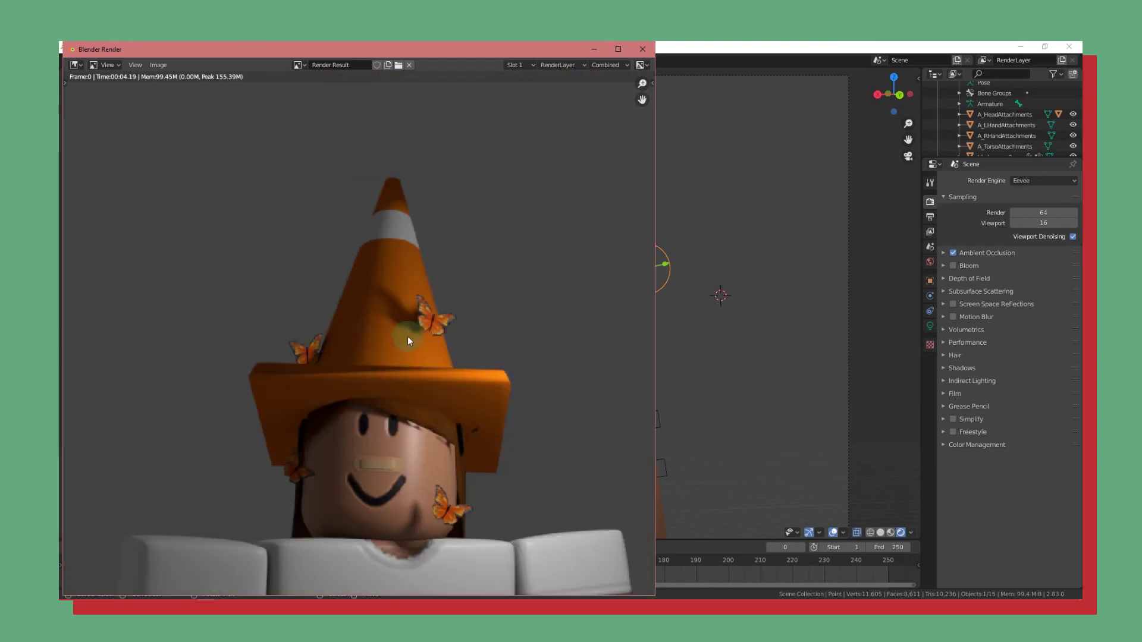
{"action": "scroll", "coordinate": [437, 453], "scroll_direction": "up", "scroll_amount": 1}
{"action": "middle_click_drag", "start_coordinate": [446, 466], "coordinate": [469, 354]}
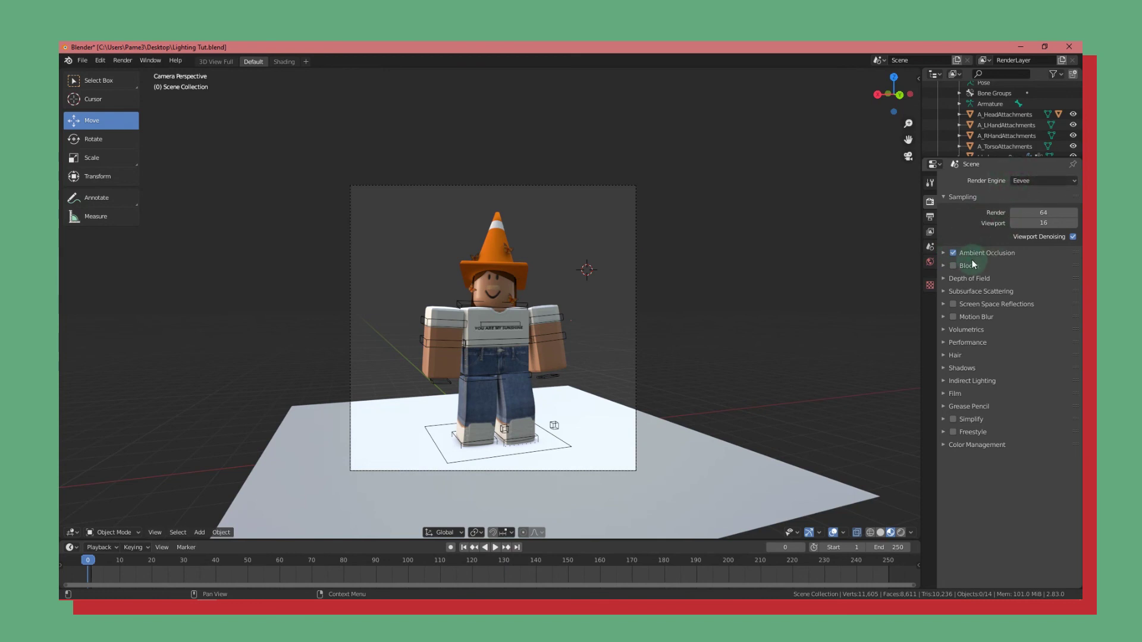
Turn off Ambient Occlusion and inspect the character's face, hat and shirt up close.
{"action": "scroll", "coordinate": [859, 226], "scroll_direction": "up", "scroll_amount": 5}
{"action": "left_click", "coordinate": [953, 252]}
{"action": "scroll", "coordinate": [515, 325], "scroll_direction": "up", "scroll_amount": 3}
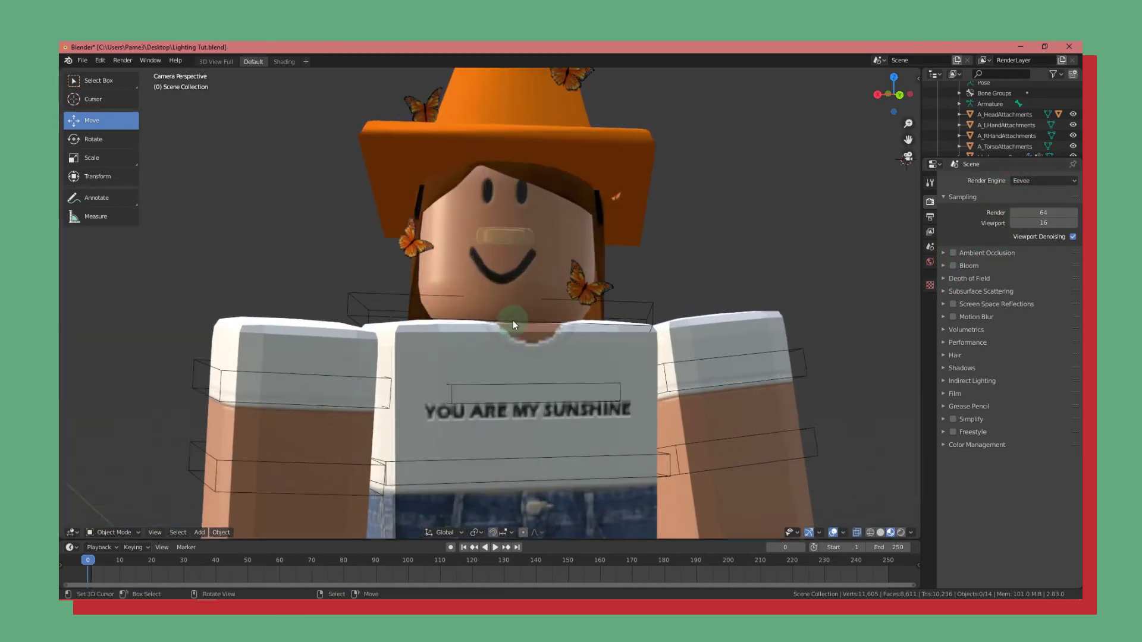
{"action": "scroll", "coordinate": [515, 325], "scroll_direction": "down", "scroll_amount": 6}
{"action": "scroll", "coordinate": [793, 515], "scroll_direction": "up", "scroll_amount": 5}
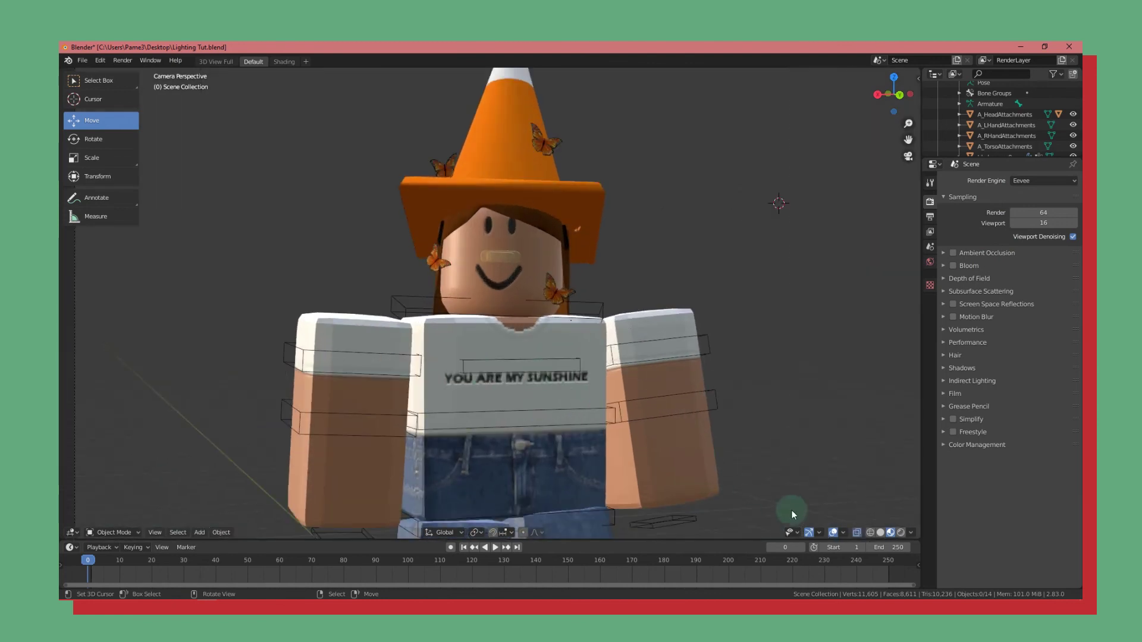
Switch the viewport to rendered shading and examine the character without ambient occlusion from near and far.
{"action": "left_click", "coordinate": [901, 532]}
{"action": "scroll", "coordinate": [575, 365], "scroll_direction": "down", "scroll_amount": 1}
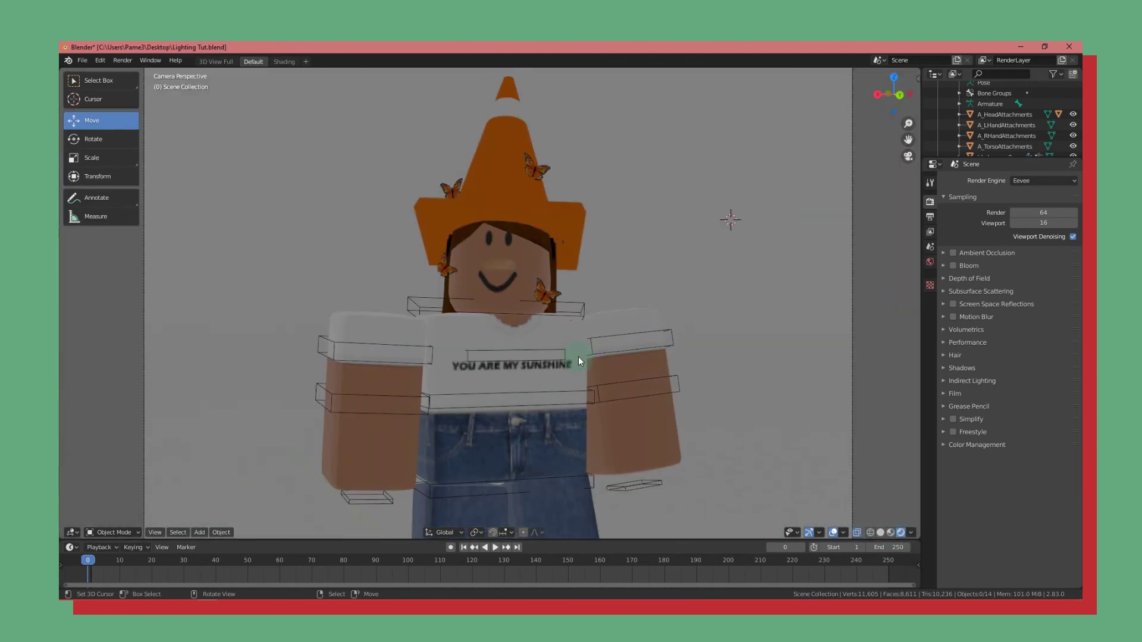
{"action": "scroll", "coordinate": [579, 361], "scroll_direction": "down", "scroll_amount": 3}
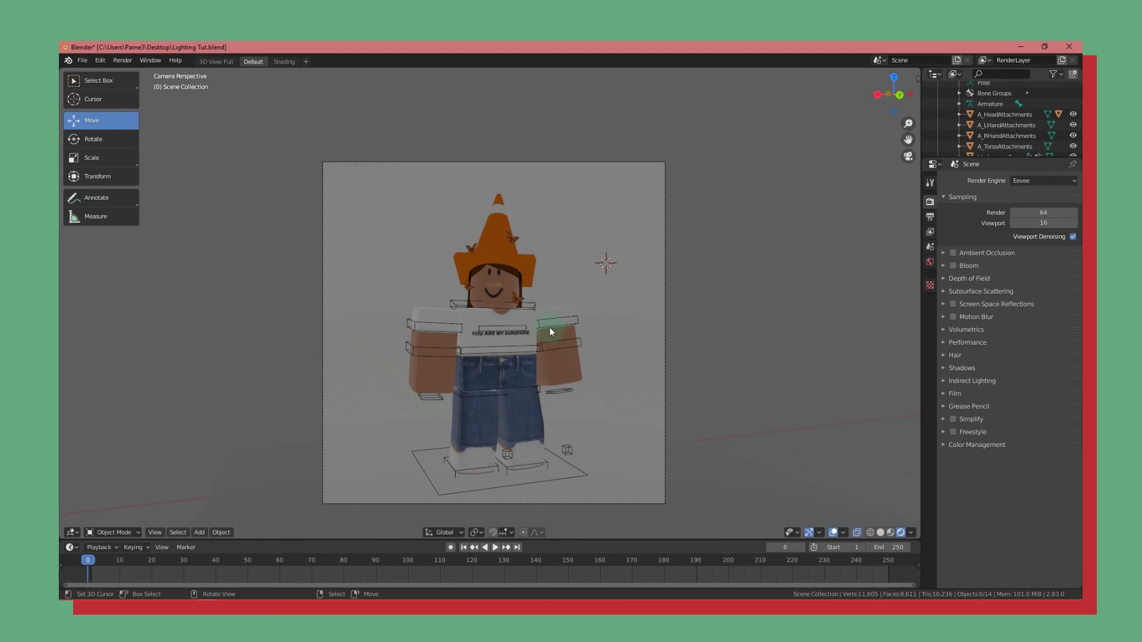
{"action": "scroll", "coordinate": [549, 332], "scroll_direction": "up", "scroll_amount": 5}
{"action": "scroll", "coordinate": [410, 407], "scroll_direction": "down", "scroll_amount": 4}
{"action": "scroll", "coordinate": [418, 379], "scroll_direction": "up", "scroll_amount": 3}
{"action": "scroll", "coordinate": [425, 407], "scroll_direction": "down", "scroll_amount": 4}
{"action": "scroll", "coordinate": [482, 411], "scroll_direction": "up", "scroll_amount": 2}
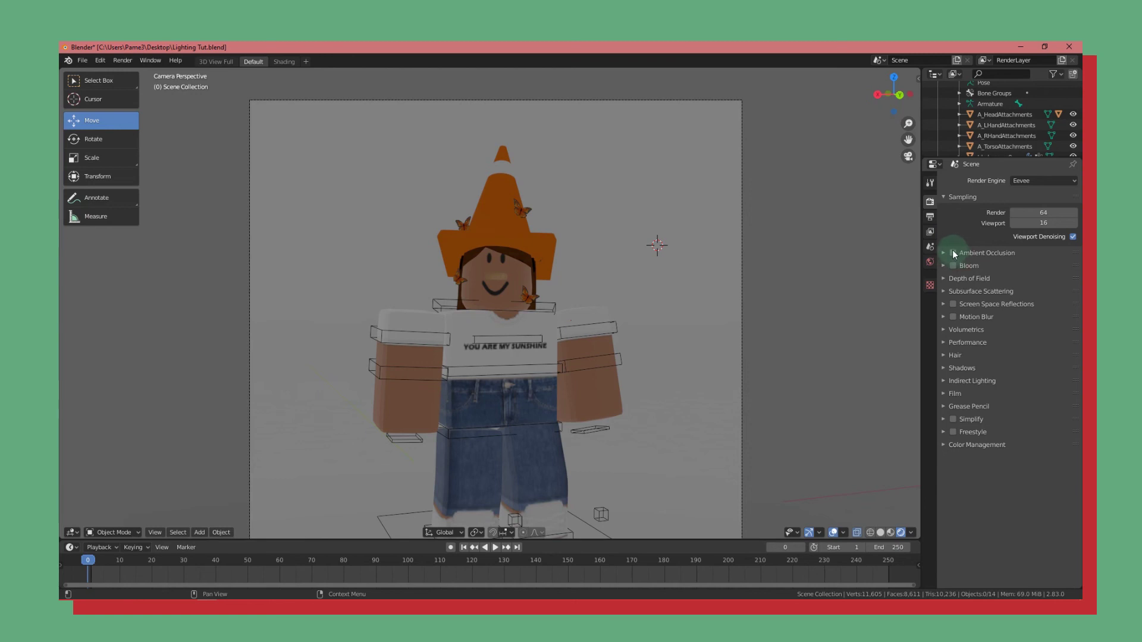
Enable Ambient Occlusion, set its Distance to 0.430, and check the contact shadows on the character.
{"action": "left_click", "coordinate": [953, 253]}
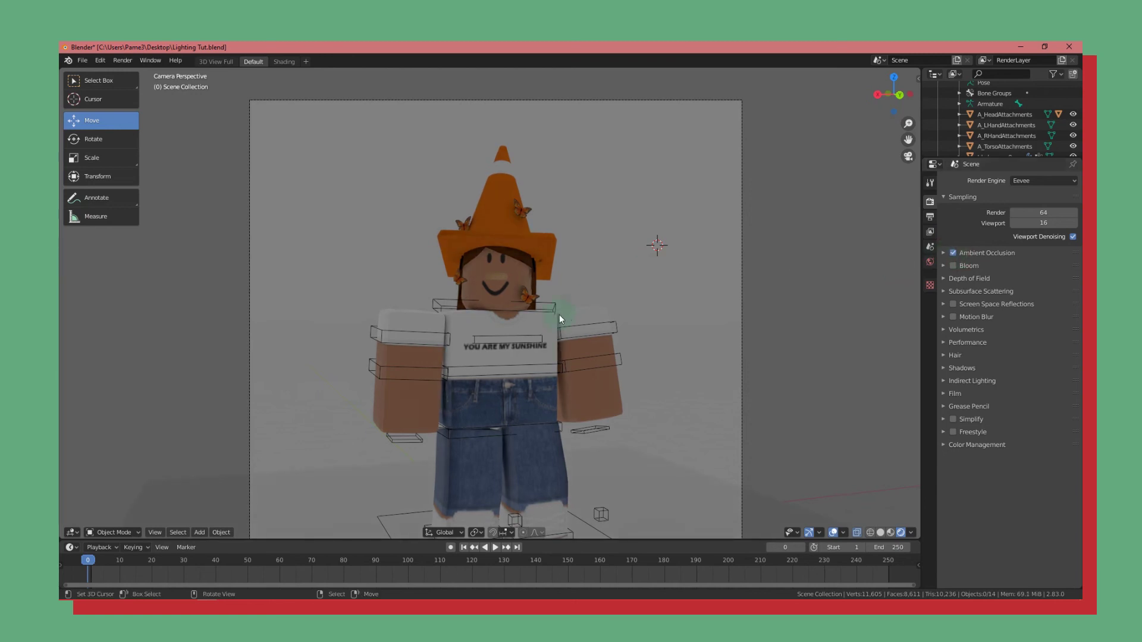
{"action": "scroll", "coordinate": [559, 320], "scroll_direction": "up", "scroll_amount": 2}
{"action": "left_click", "coordinate": [945, 256]}
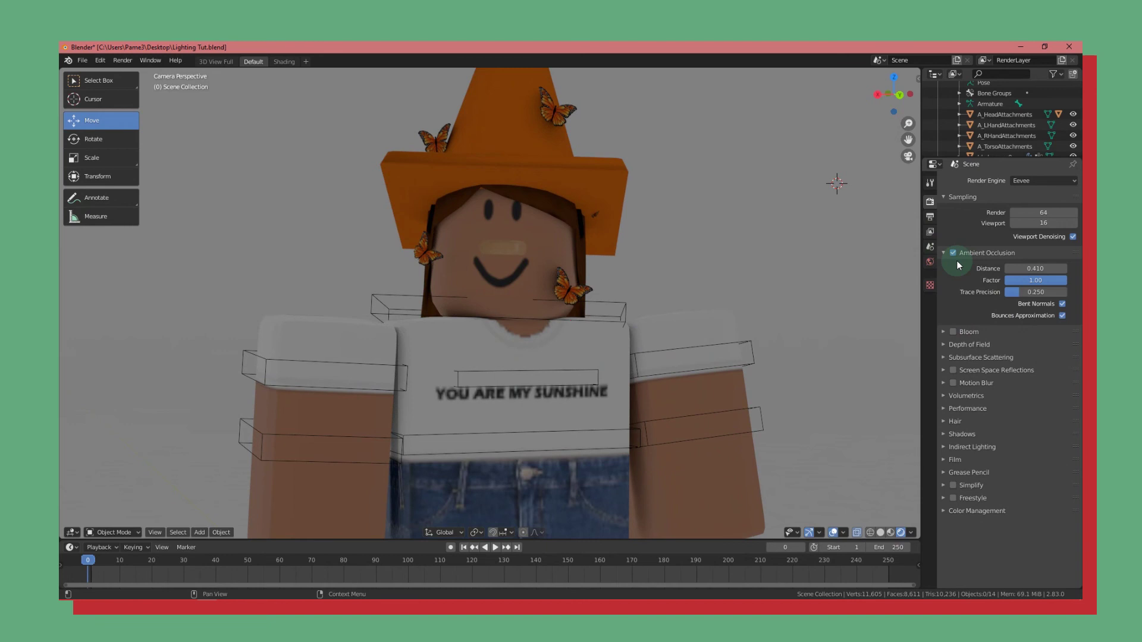
{"action": "mouse_move", "coordinate": [1035, 268]}
{"action": "left_mouse_down"}
{"action": "mouse_move", "coordinate": [1071, 268]}
{"action": "mouse_move", "coordinate": [1024, 268]}
{"action": "mouse_move", "coordinate": [1033, 268]}
{"action": "left_mouse_up"}
{"action": "middle_click_drag", "start_coordinate": [479, 326], "coordinate": [548, 373], "text": "ctrl"}
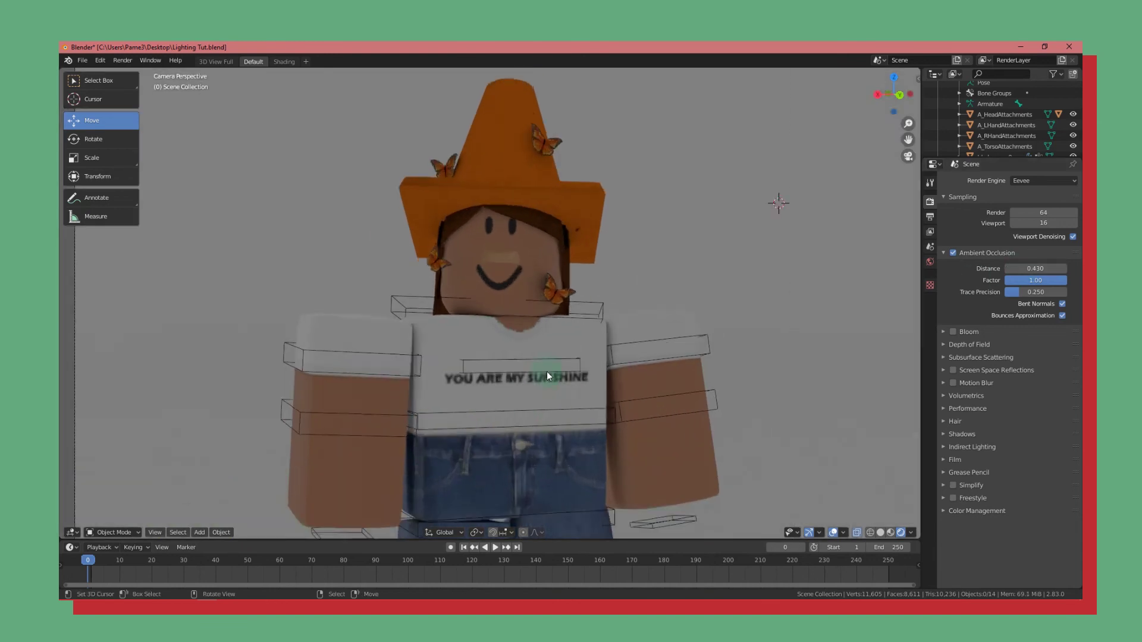
{"action": "scroll", "coordinate": [548, 375], "scroll_direction": "down", "scroll_amount": 5}
{"action": "key", "text": "Home"}
Set the render samples to 169 and readjust the Ambient Occlusion distance.
{"action": "left_click_drag", "start_coordinate": [1043, 212], "coordinate": [1052, 212]}
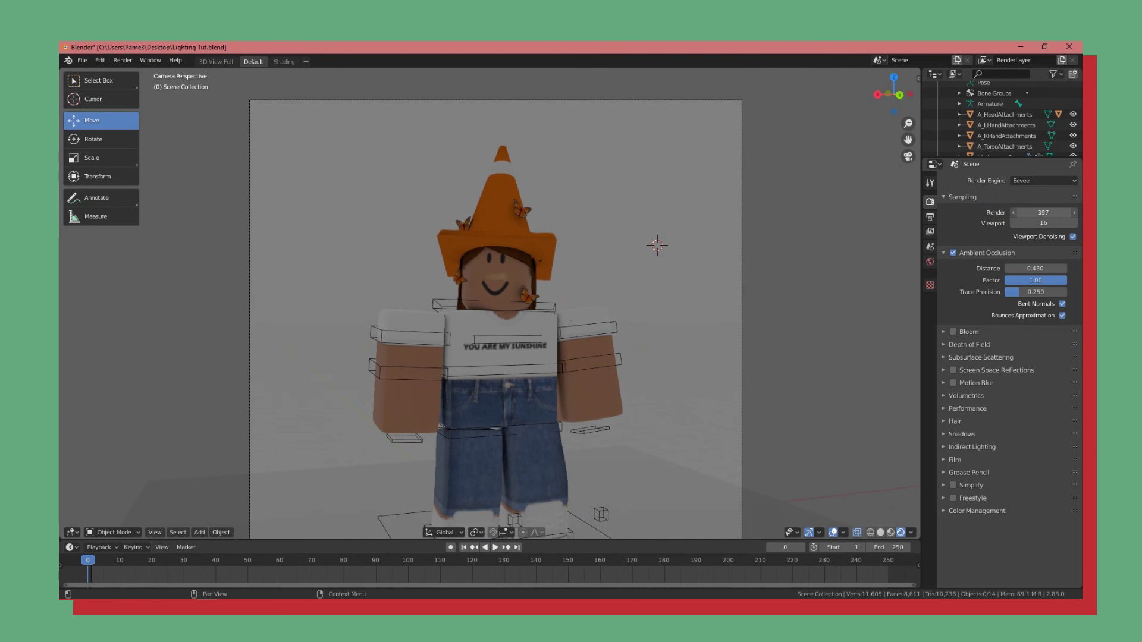
{"action": "left_click_drag", "start_coordinate": [1044, 212], "coordinate": [1029, 212]}
{"action": "mouse_move", "coordinate": [1036, 269]}
{"action": "left_mouse_down"}
{"action": "mouse_move", "coordinate": [1053, 268]}
{"action": "mouse_move", "coordinate": [1038, 268]}
{"action": "left_mouse_up"}
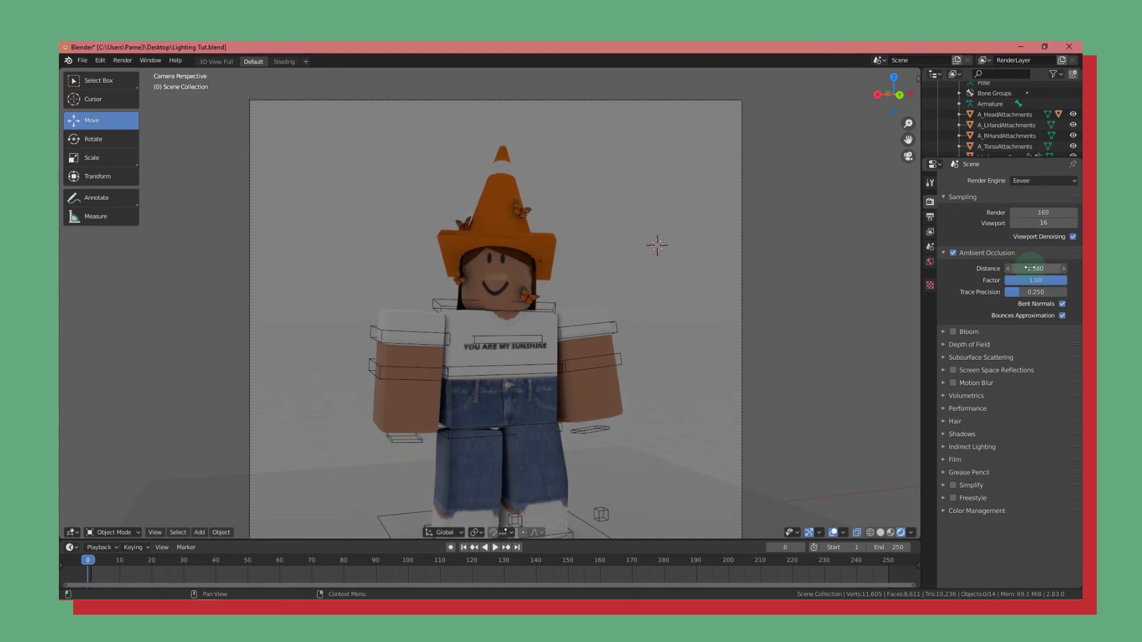